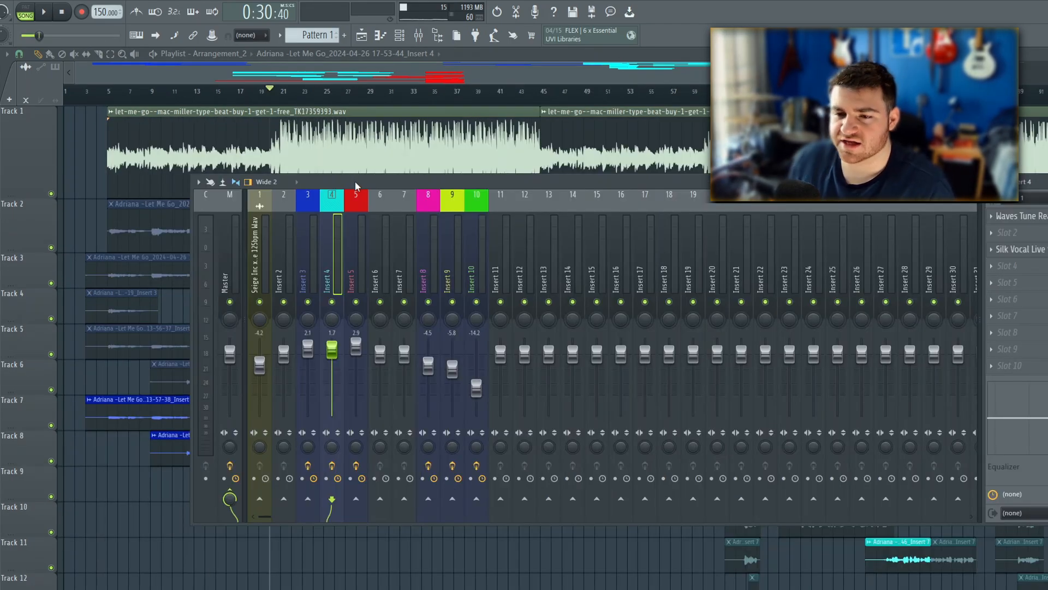
Shift the mixer window slightly and select the blue Insert 3 channel
{"action": "left_click_drag", "start_coordinate": [355, 182], "coordinate": [388, 178]}
{"action": "left_click", "coordinate": [344, 219]}
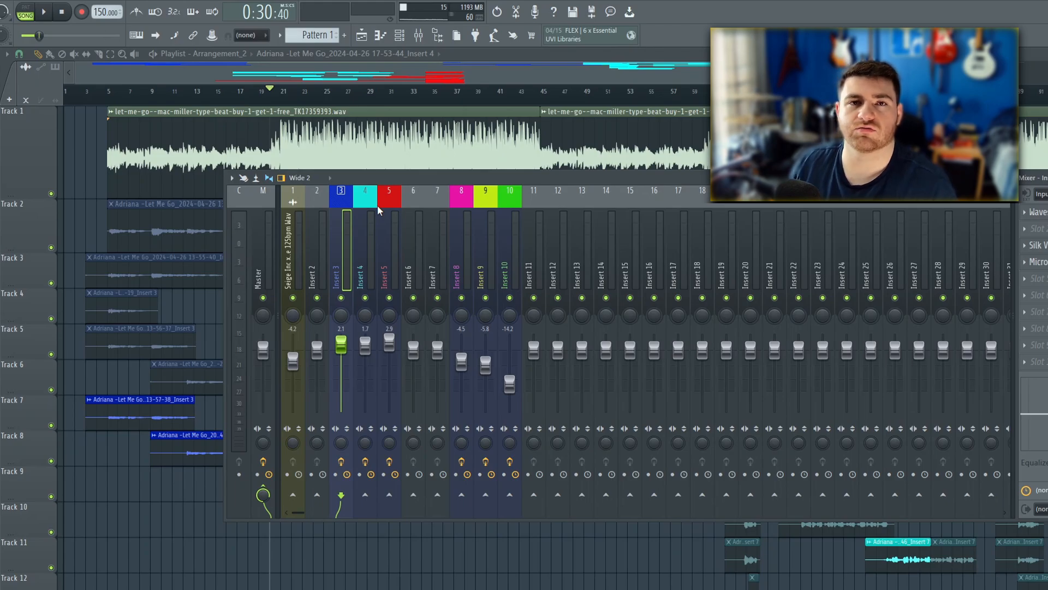
Close the mixer and examine the blue Insert 3 vocal clips on tracks 2 to 8 in the playlist
{"action": "scroll", "coordinate": [103, 404], "scroll_direction": "down", "scroll_amount": 3}
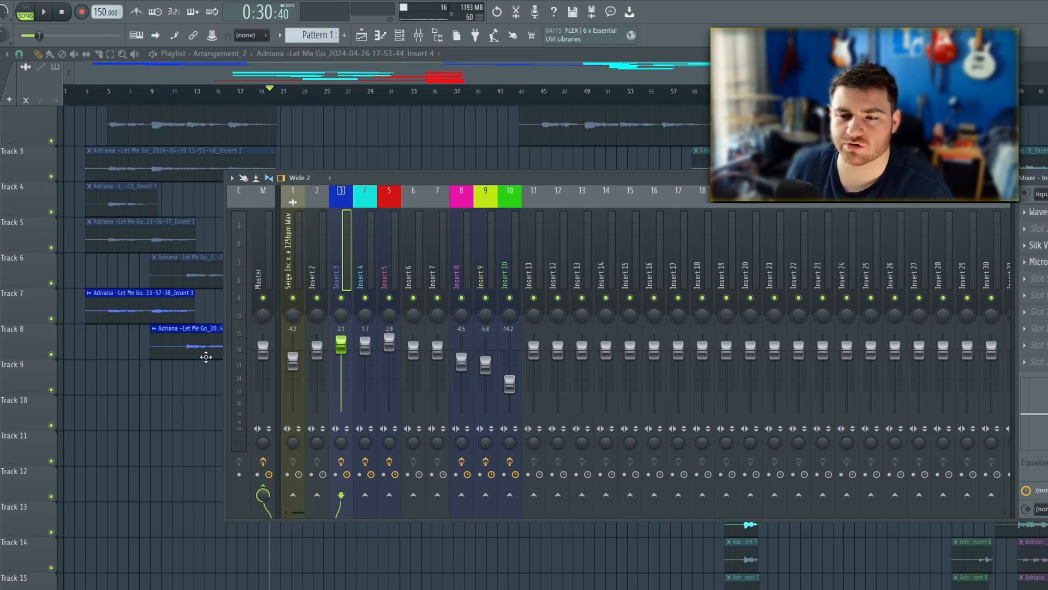
{"action": "key", "text": "F9"}
{"action": "scroll", "coordinate": [151, 360], "scroll_direction": "up", "scroll_amount": 3}
{"action": "scroll", "coordinate": [152, 360], "scroll_direction": "up", "scroll_amount": 3}
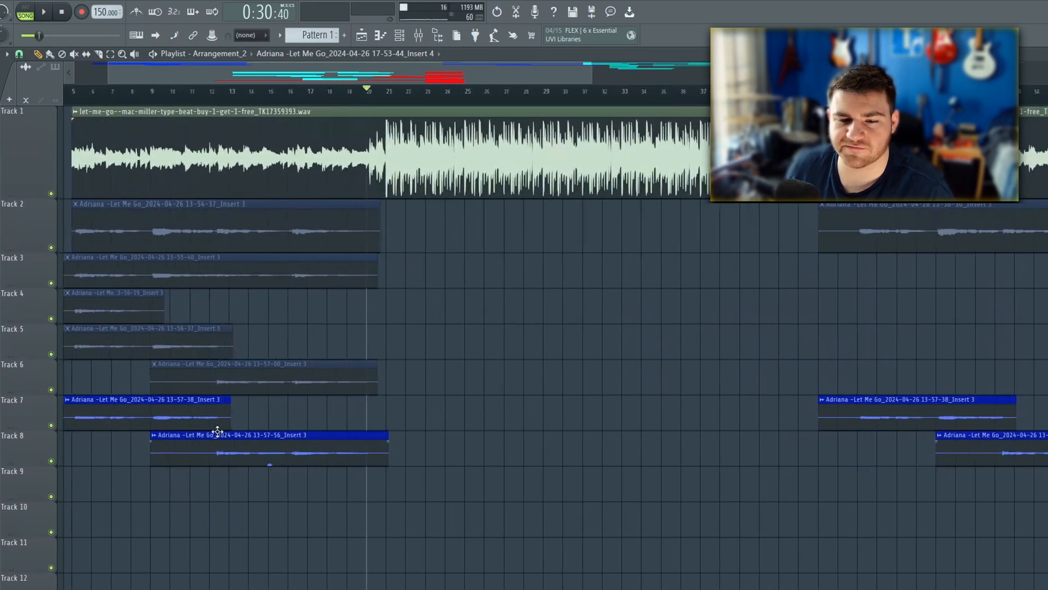
{"action": "scroll", "coordinate": [218, 431], "scroll_direction": "down", "scroll_amount": 6}
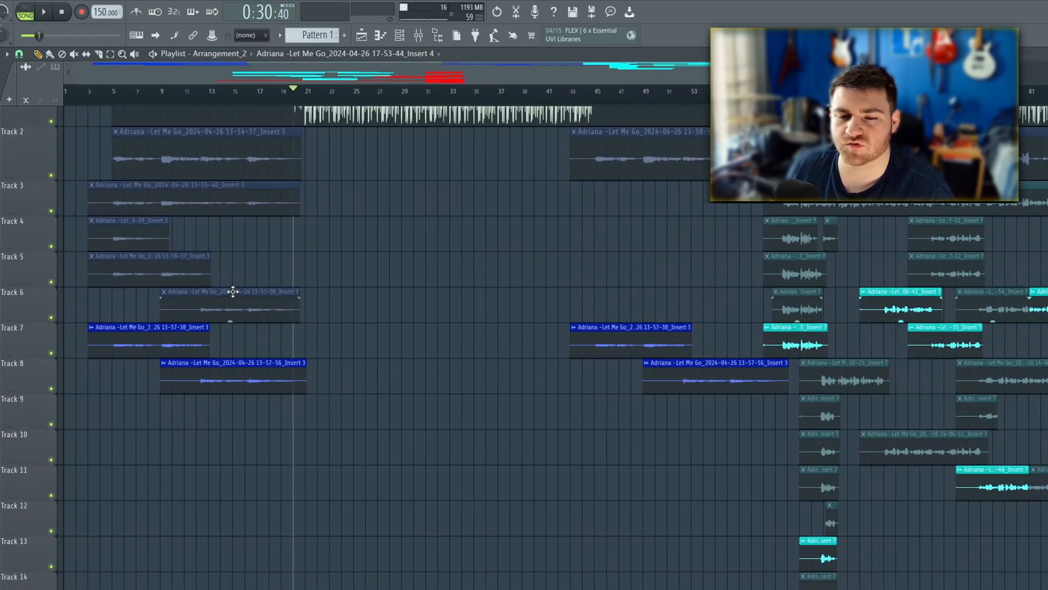
{"action": "scroll", "coordinate": [375, 368], "scroll_direction": "down", "scroll_amount": 1}
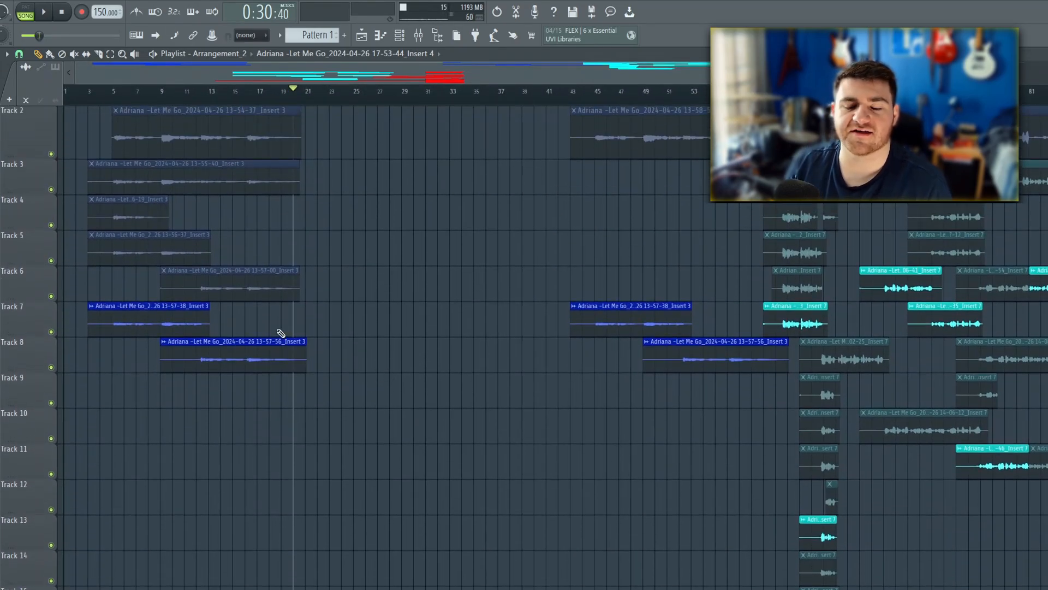
{"action": "scroll", "coordinate": [288, 340], "scroll_direction": "up", "scroll_amount": 3}
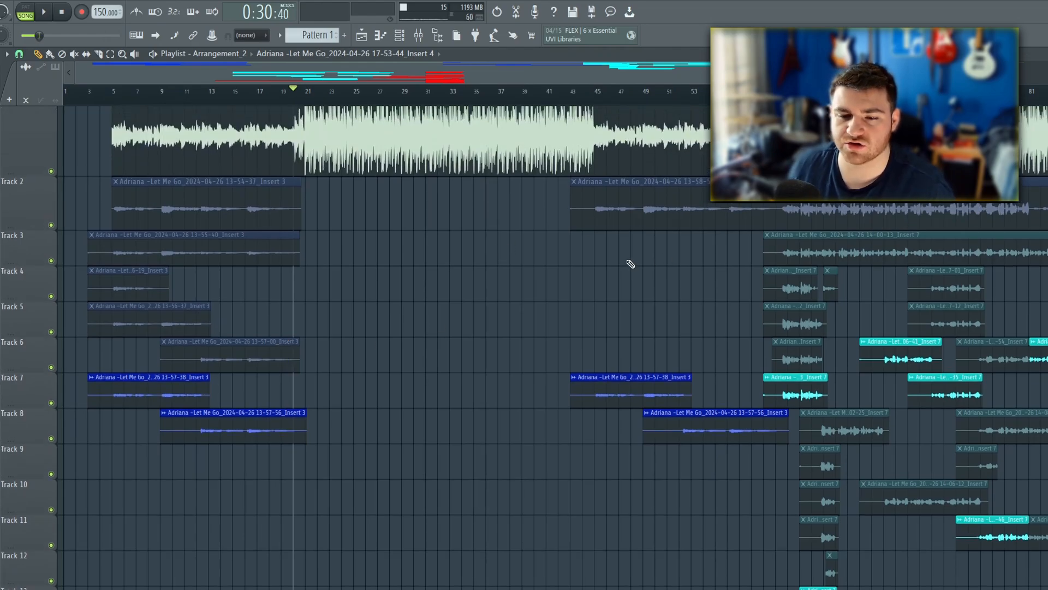
{"action": "scroll", "coordinate": [631, 264], "scroll_direction": "down", "scroll_amount": 5}
Select the cyan Insert 4 channel in the mixer and look over the cyan vocal clips in the playlist
{"action": "key", "text": "F9"}
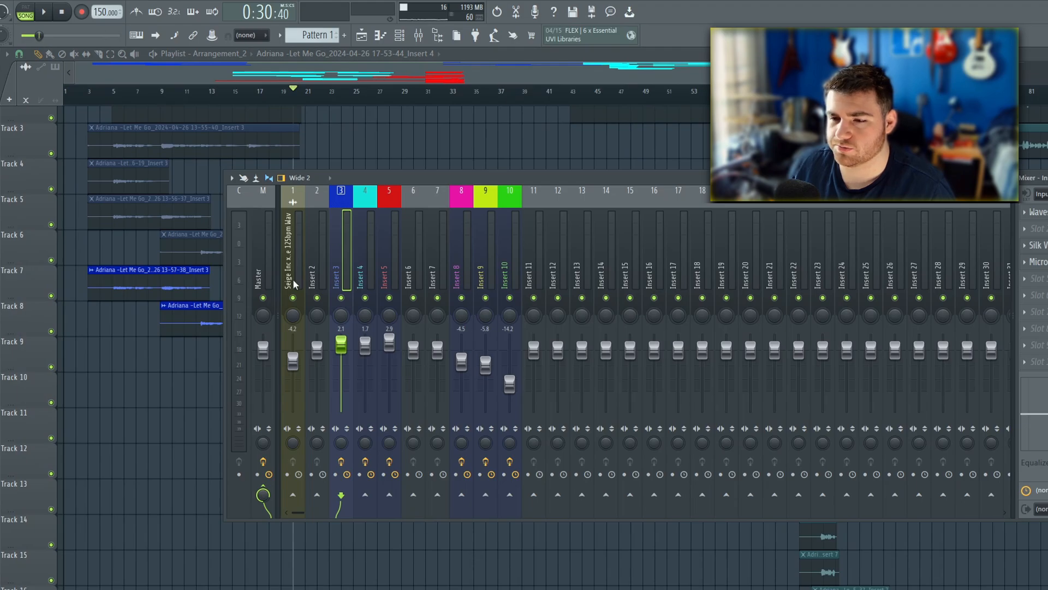
{"action": "key", "text": "F9"}
{"action": "left_click_drag", "start_coordinate": [539, 422], "coordinate": [341, 532]}
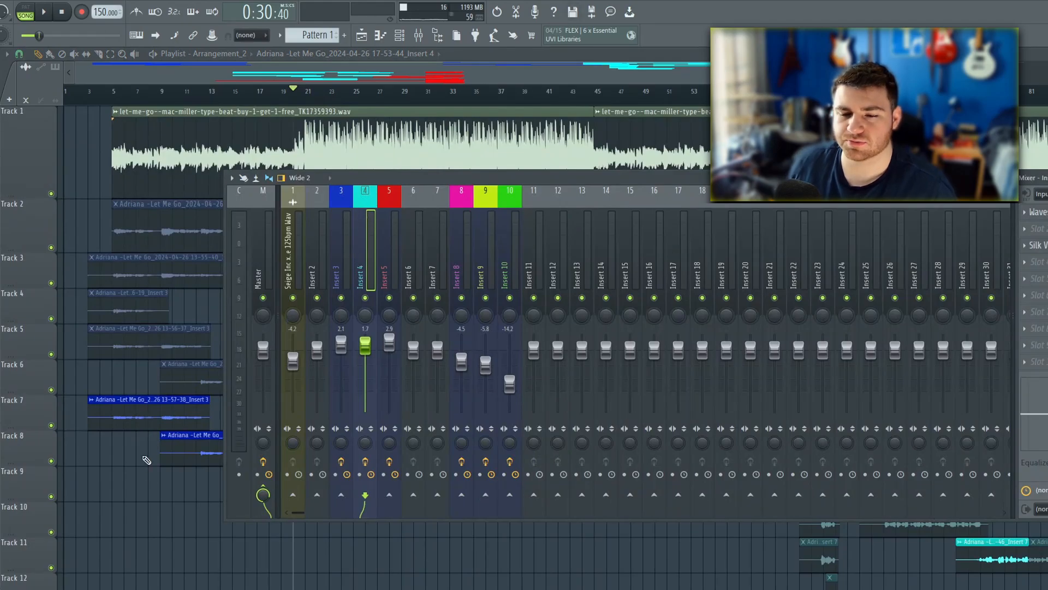
{"action": "key", "text": "F9"}
{"action": "scroll", "coordinate": [206, 423], "scroll_direction": "down", "scroll_amount": 1}
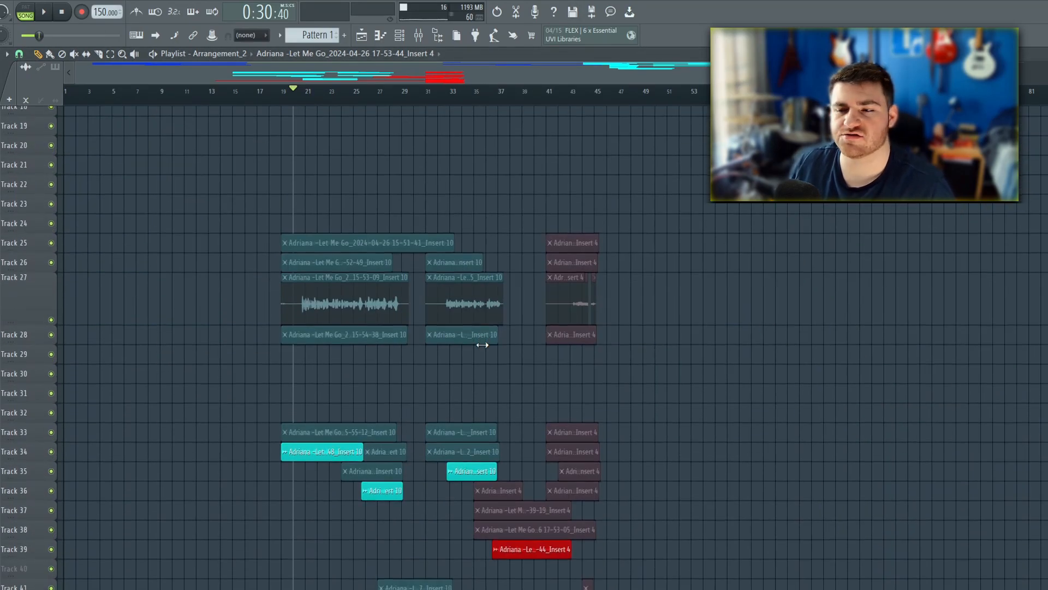
{"action": "scroll", "coordinate": [483, 344], "scroll_direction": "up", "scroll_amount": 4}
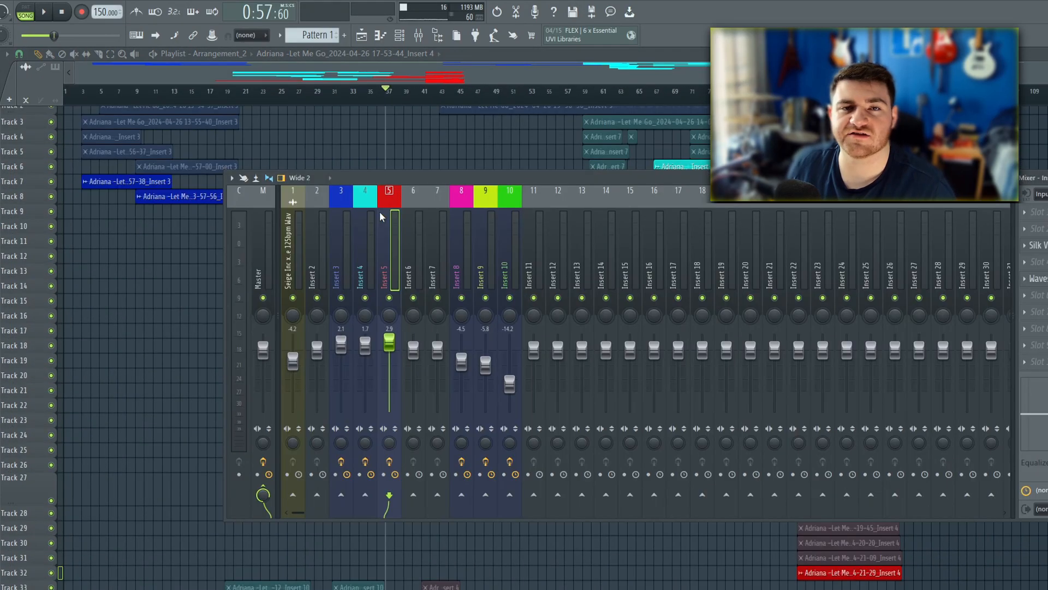
Hide the mixer and examine the red vocal clips in the playlist that match the red Insert 5 channel
{"action": "key", "text": "F9"}
{"action": "left_click_drag", "start_coordinate": [494, 257], "coordinate": [508, 115]}
{"action": "mouse_move", "coordinate": [539, 264]}
{"action": "left_mouse_down"}
{"action": "mouse_move", "coordinate": [539, 151]}
{"action": "mouse_move", "coordinate": [529, 490]}
{"action": "mouse_move", "coordinate": [562, 559]}
{"action": "mouse_move", "coordinate": [579, 242]}
{"action": "left_mouse_up"}
{"action": "scroll", "coordinate": [579, 242], "scroll_direction": "up", "scroll_amount": 3}
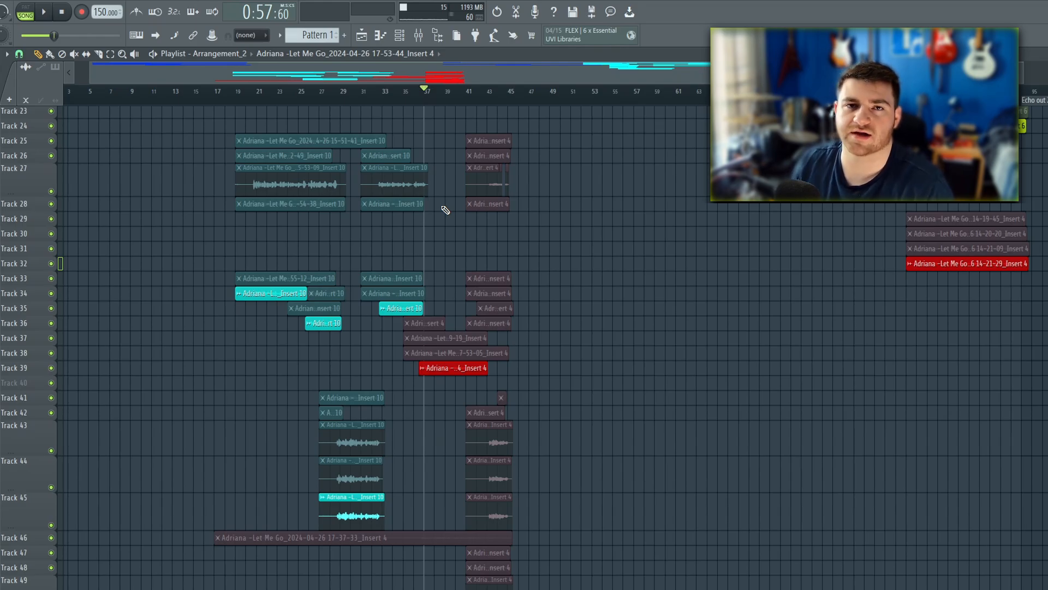
Go through the pink, yellow and green channels in the mixer and locate their matching clips in the playlist
{"action": "left_click_drag", "start_coordinate": [677, 138], "coordinate": [519, 491]}
{"action": "key", "text": "F9"}
{"action": "left_click", "coordinate": [657, 292]}
{"action": "left_click", "coordinate": [689, 291]}
{"action": "left_click", "coordinate": [717, 291]}
{"action": "key", "text": "F9"}
{"action": "scroll", "coordinate": [719, 349], "scroll_direction": "down", "scroll_amount": 2}
{"action": "scroll", "coordinate": [710, 346], "scroll_direction": "up", "scroll_amount": 4}
{"action": "scroll", "coordinate": [486, 274], "scroll_direction": "up", "scroll_amount": 3}
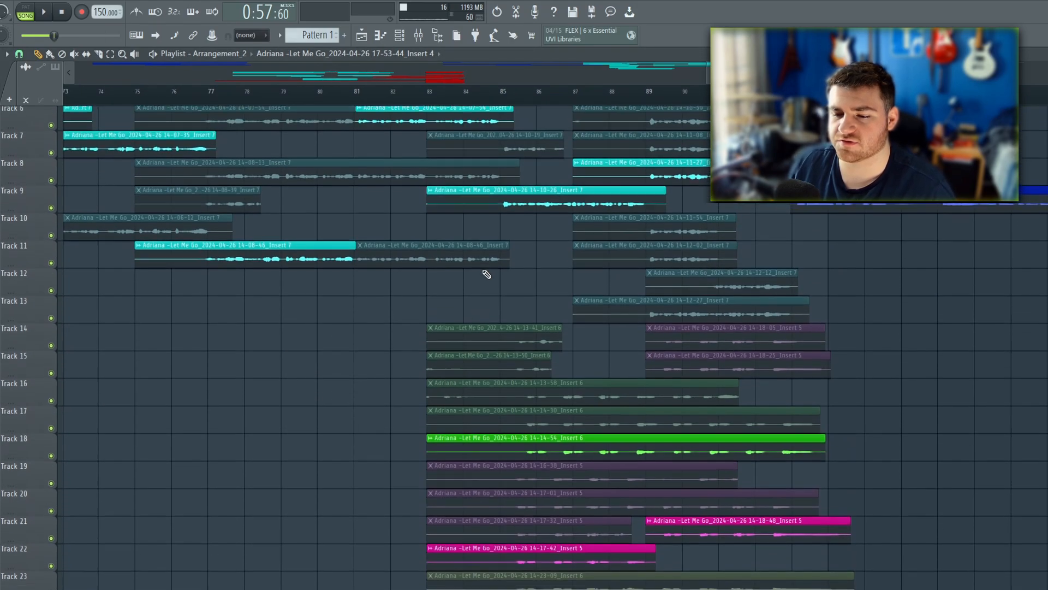
Place the playhead at bar 91 and examine the green, pink and yellow vocal takes on tracks 18 to 24
{"action": "scroll", "coordinate": [481, 250], "scroll_direction": "down", "scroll_amount": 3}
{"action": "left_click_drag", "start_coordinate": [529, 90], "coordinate": [718, 90]}
{"action": "left_click_drag", "start_coordinate": [828, 248], "coordinate": [859, 395]}
{"action": "left_click_drag", "start_coordinate": [893, 335], "coordinate": [845, 215]}
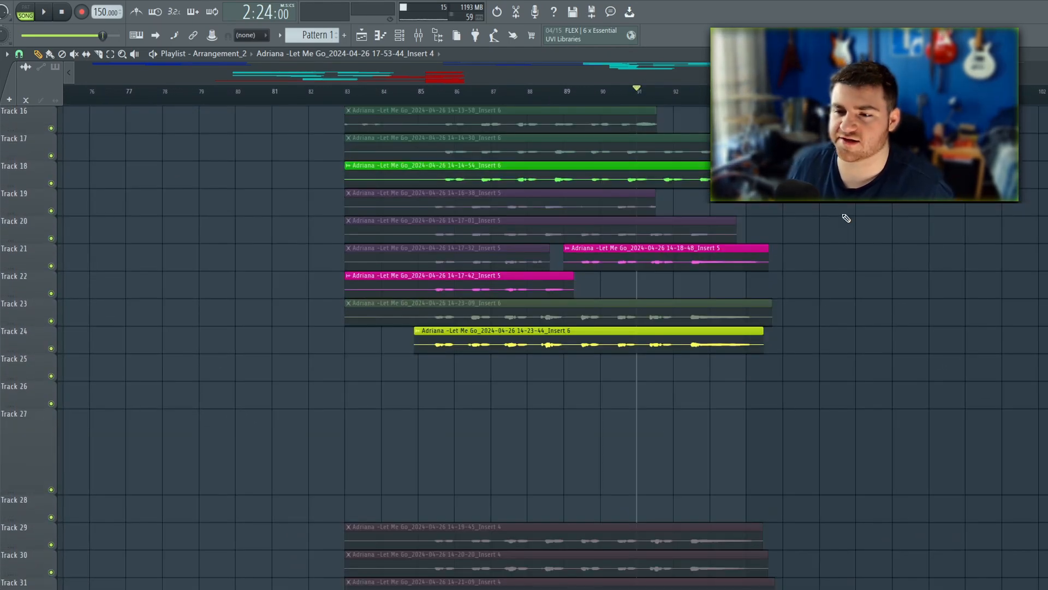
{"action": "scroll", "coordinate": [846, 218], "scroll_direction": "up", "scroll_amount": 2}
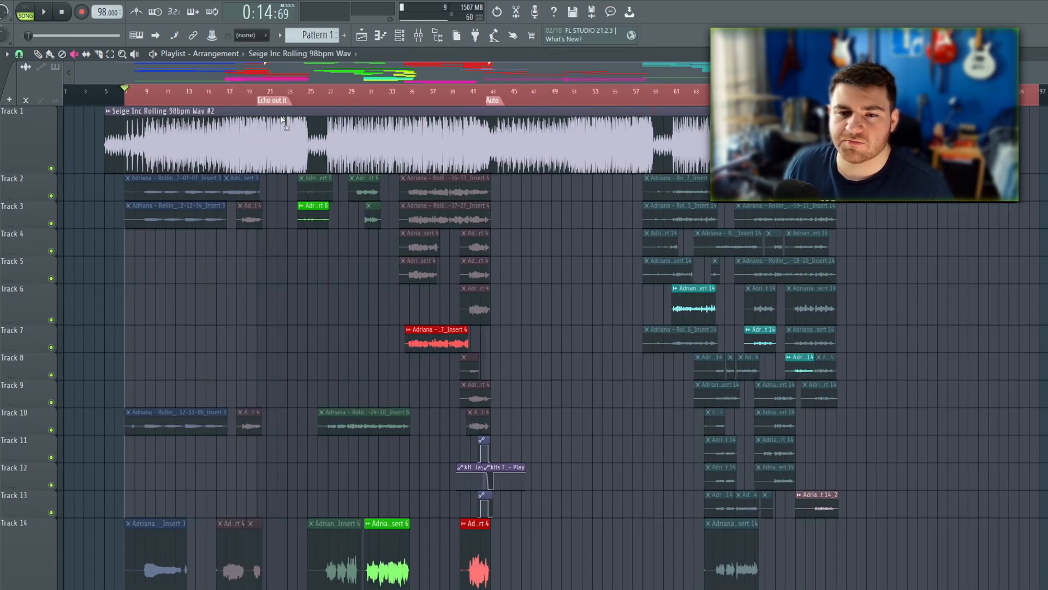
Clear the playlist's time selection with the playhead at 0:12:24 and look through the takes down to track 16
{"action": "left_click", "coordinate": [115, 98]}
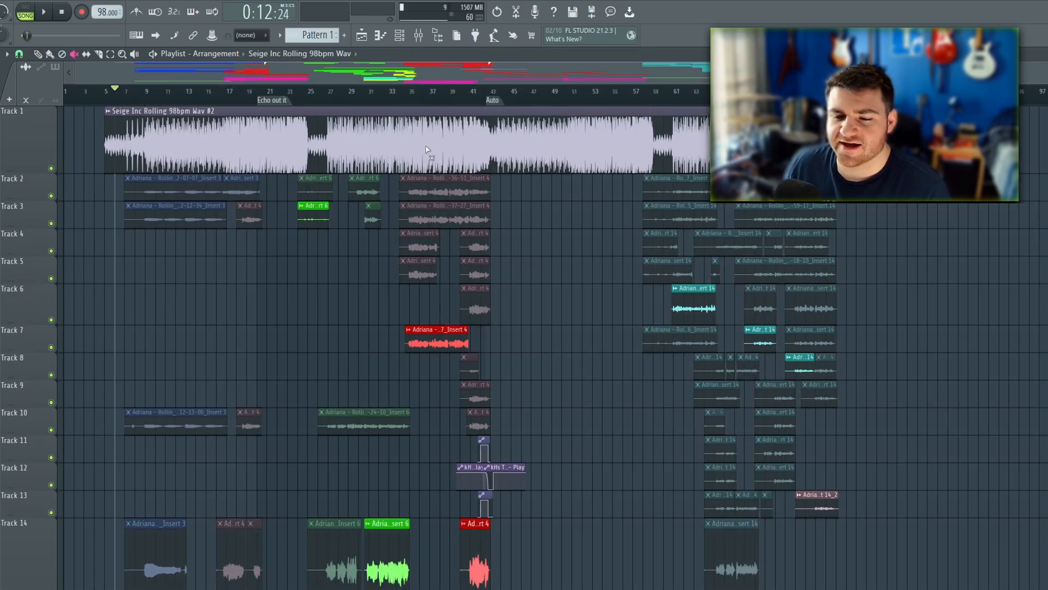
{"action": "scroll", "coordinate": [205, 141], "scroll_direction": "down", "scroll_amount": 5}
{"action": "scroll", "coordinate": [204, 142], "scroll_direction": "up", "scroll_amount": 2}
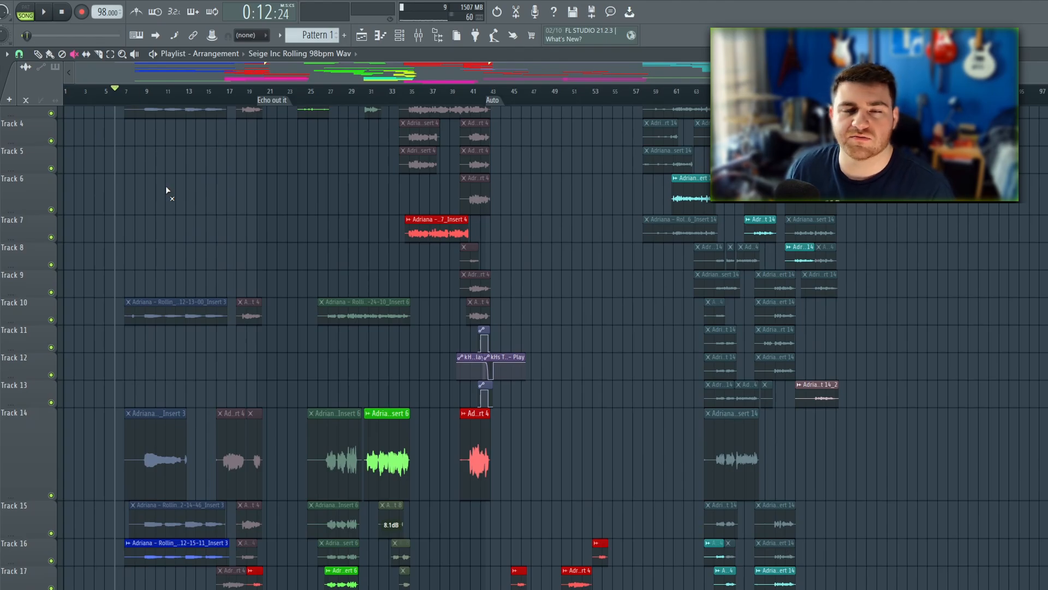
{"action": "scroll", "coordinate": [229, 191], "scroll_direction": "down", "scroll_amount": 3}
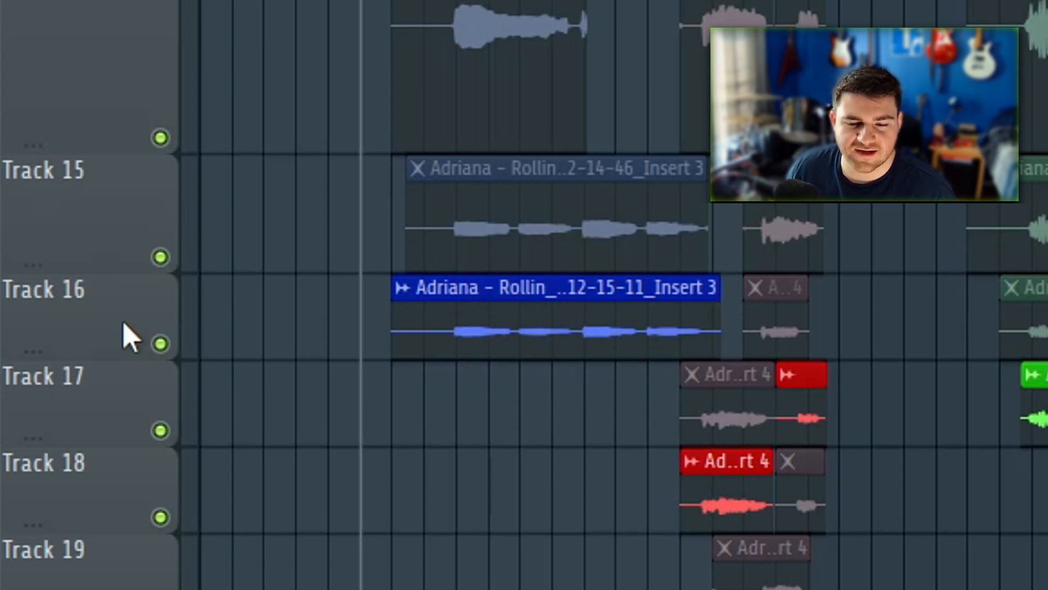
Check the blue Insert 3 channel in the mixer and return to the beat on track 1 in the playlist
{"action": "key", "text": "F9"}
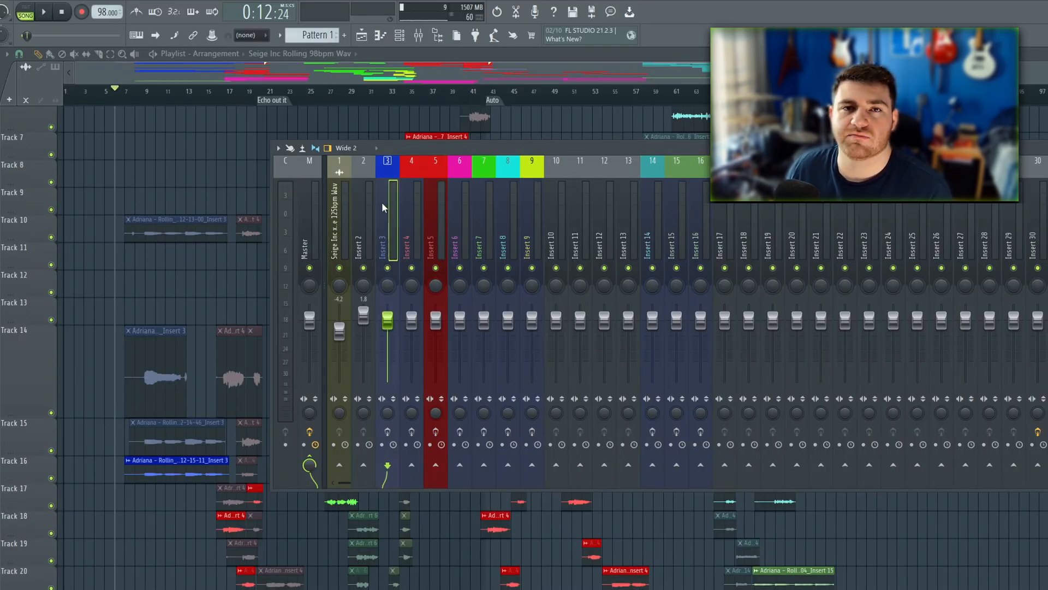
{"action": "key", "text": "F9"}
{"action": "scroll", "coordinate": [222, 279], "scroll_direction": "up", "scroll_amount": 5}
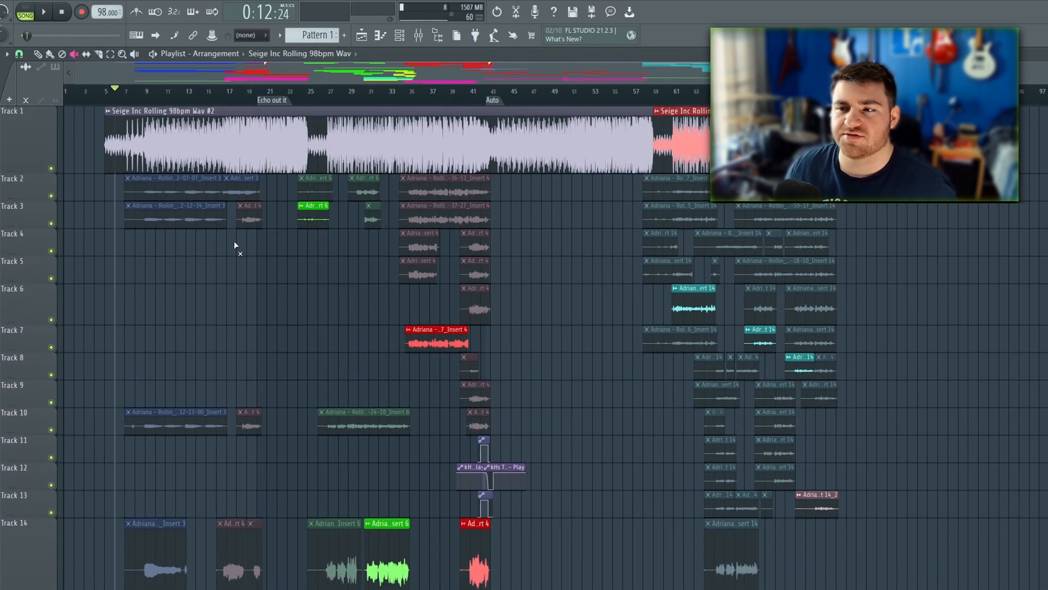
Undo the last playlist change and look over the muted and active vocal takes on tracks 2 to 22
{"action": "key", "text": "ctrl+z"}
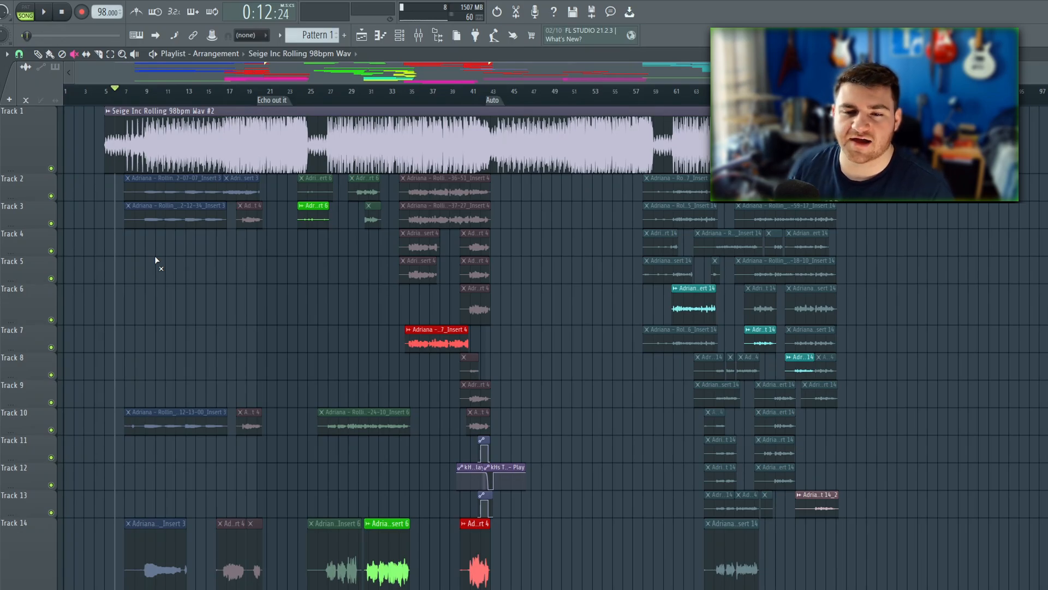
{"action": "scroll", "coordinate": [155, 257], "scroll_direction": "down", "scroll_amount": 8}
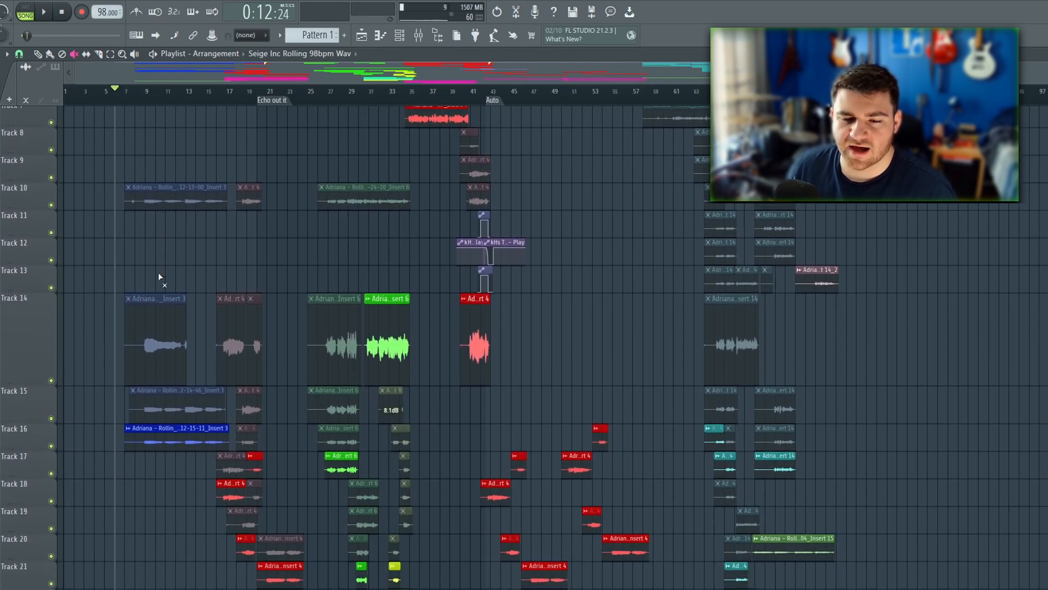
{"action": "scroll", "coordinate": [131, 311], "scroll_direction": "up", "scroll_amount": 2}
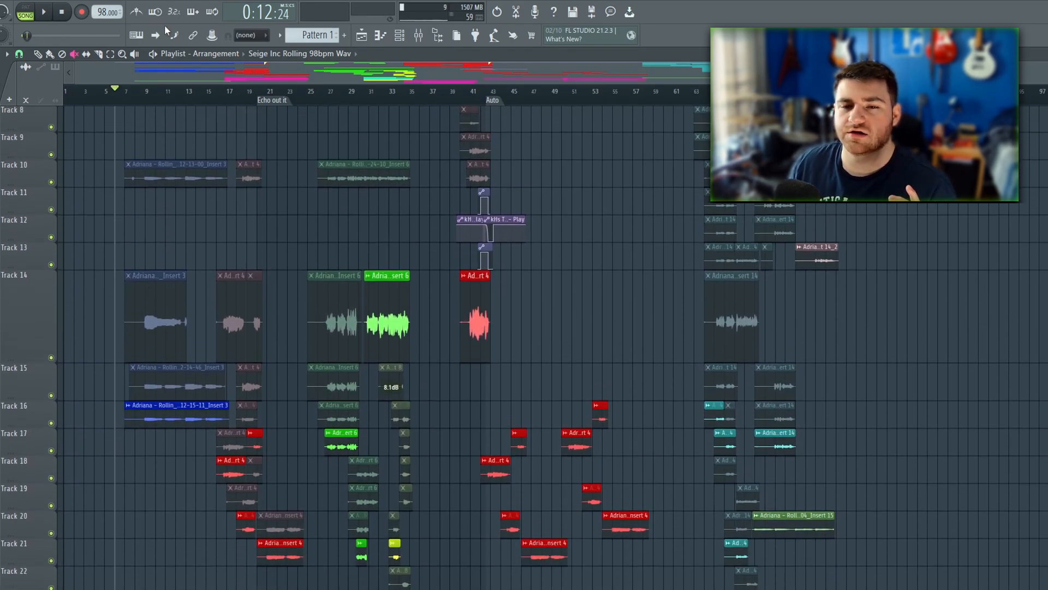
{"action": "scroll", "coordinate": [173, 164], "scroll_direction": "up", "scroll_amount": 7}
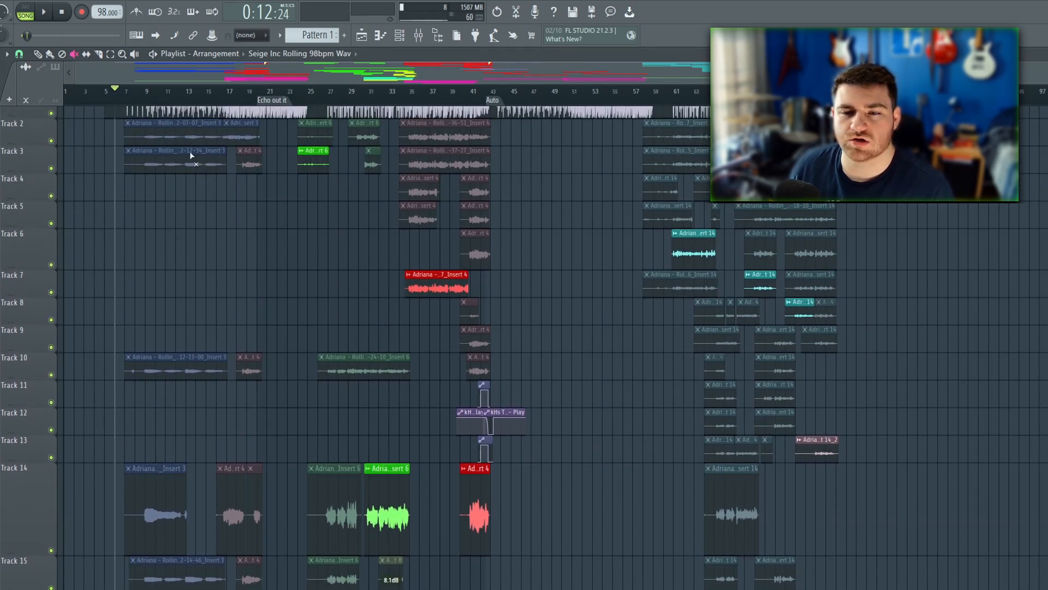
{"action": "scroll", "coordinate": [189, 152], "scroll_direction": "down", "scroll_amount": 4}
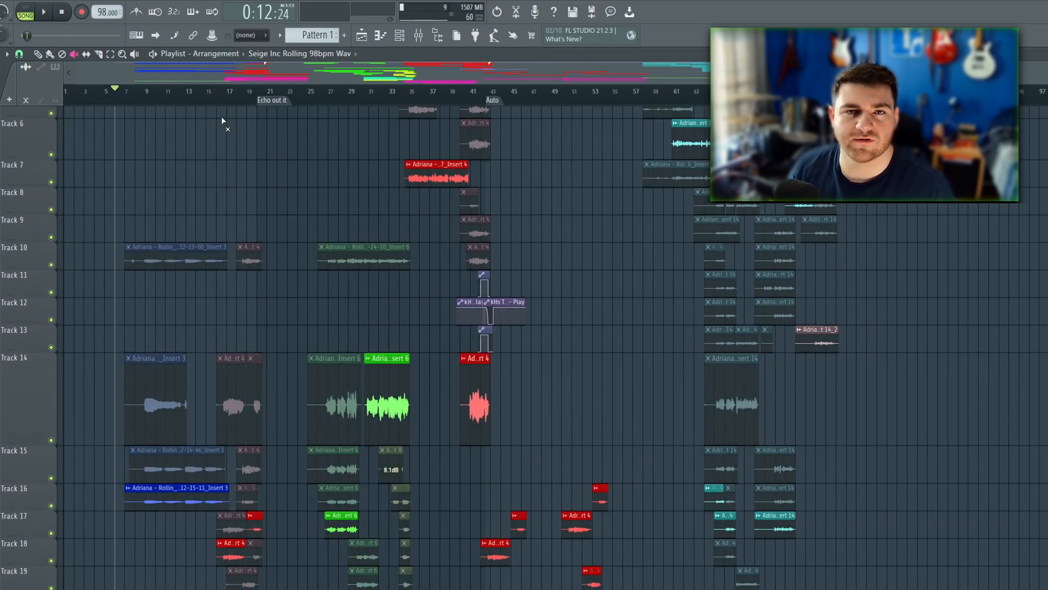
{"action": "scroll", "coordinate": [222, 117], "scroll_direction": "up", "scroll_amount": 5}
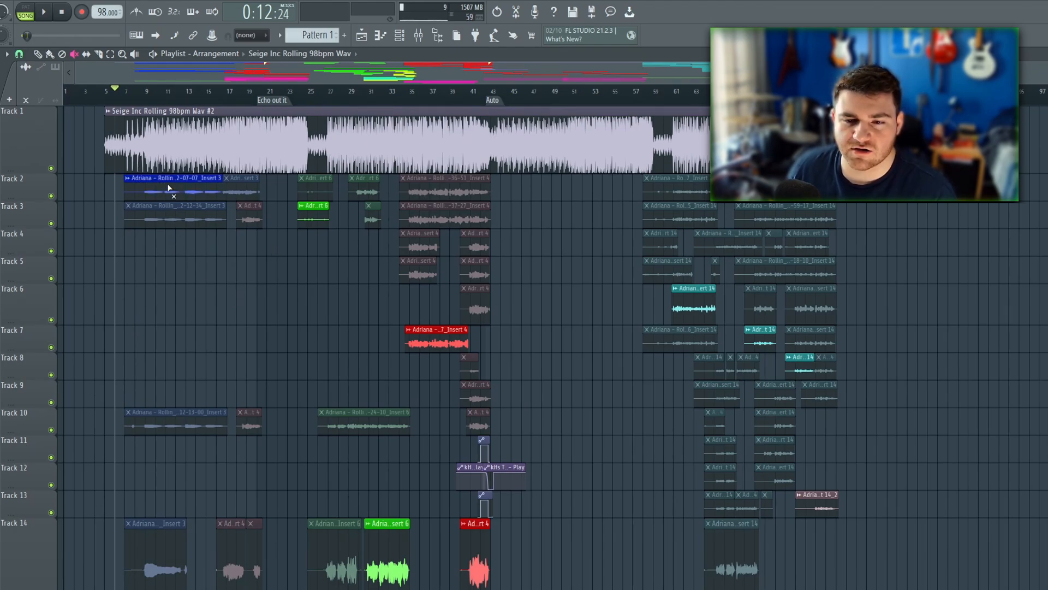
Place the playhead at bar 7 and compare the blue Insert 3 takes from track 2 down to track 16
{"action": "left_click", "coordinate": [129, 93]}
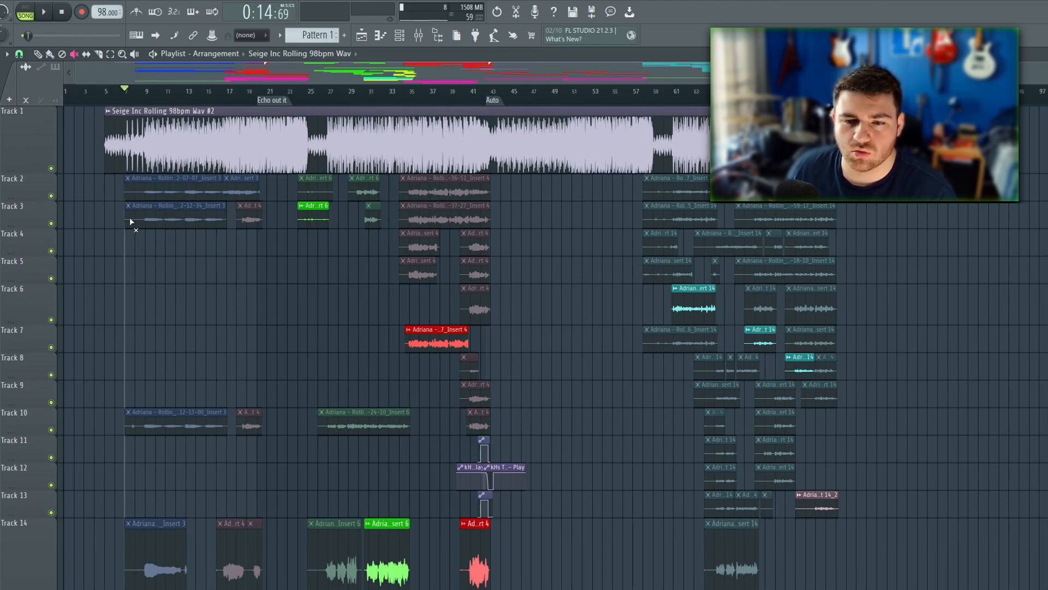
{"action": "scroll", "coordinate": [156, 176], "scroll_direction": "down", "scroll_amount": 12}
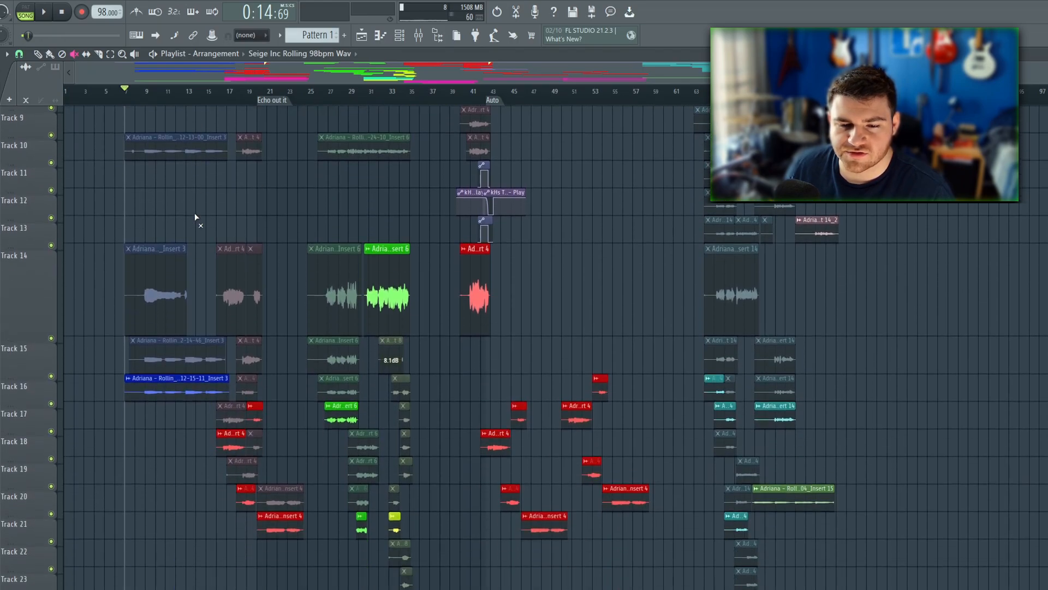
{"action": "scroll", "coordinate": [162, 258], "scroll_direction": "up", "scroll_amount": 12}
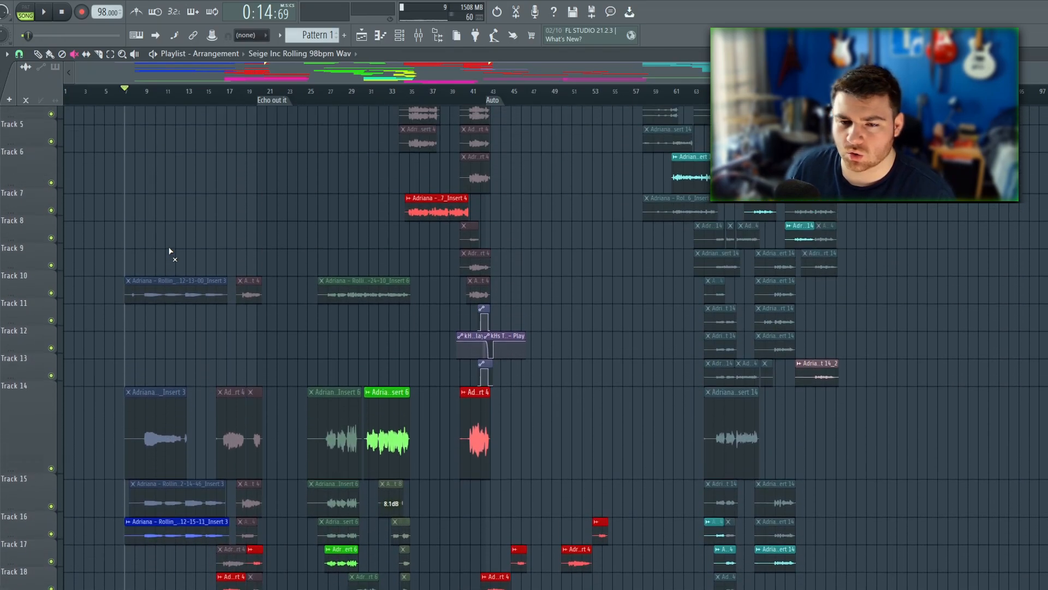
{"action": "scroll", "coordinate": [145, 285], "scroll_direction": "up", "scroll_amount": 3}
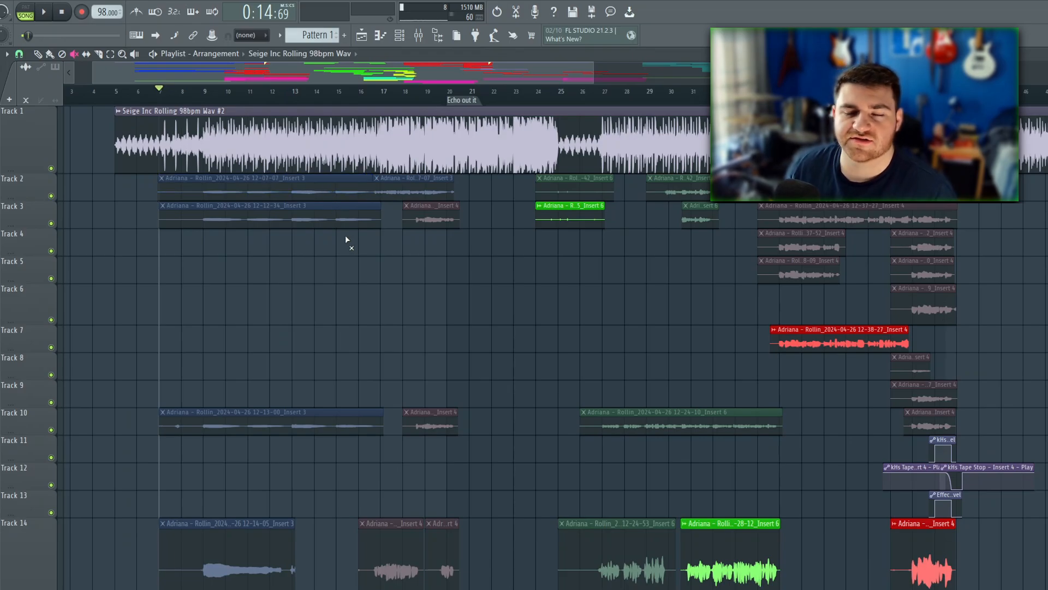
Examine the red Insert 4 takes between bars 16 and 24 on tracks 14 to 21
{"action": "scroll", "coordinate": [277, 281], "scroll_direction": "down", "scroll_amount": 5}
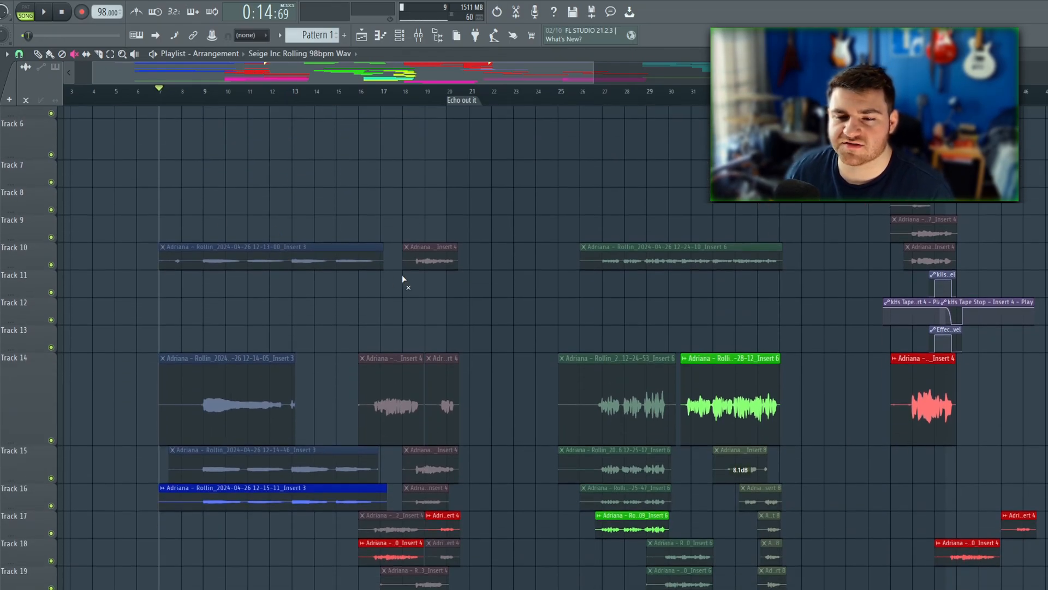
{"action": "scroll", "coordinate": [273, 480], "scroll_direction": "down", "scroll_amount": 5}
{"action": "left_click_drag", "start_coordinate": [312, 354], "coordinate": [411, 327]}
{"action": "scroll", "coordinate": [412, 327], "scroll_direction": "down", "scroll_amount": 12}
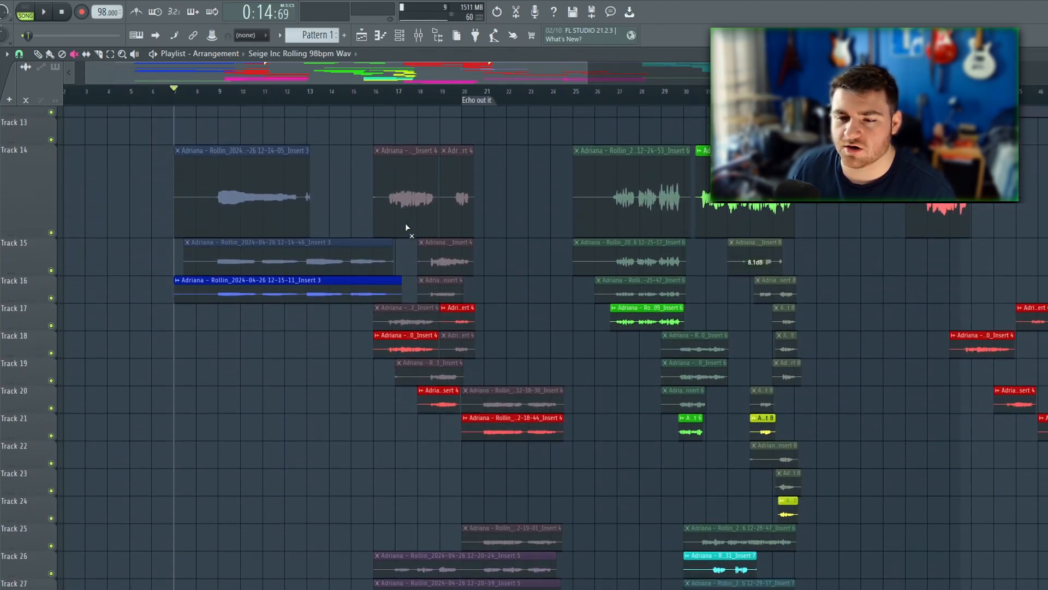
{"action": "scroll", "coordinate": [415, 271], "scroll_direction": "up", "scroll_amount": 5}
{"action": "scroll", "coordinate": [380, 307], "scroll_direction": "up", "scroll_amount": 4}
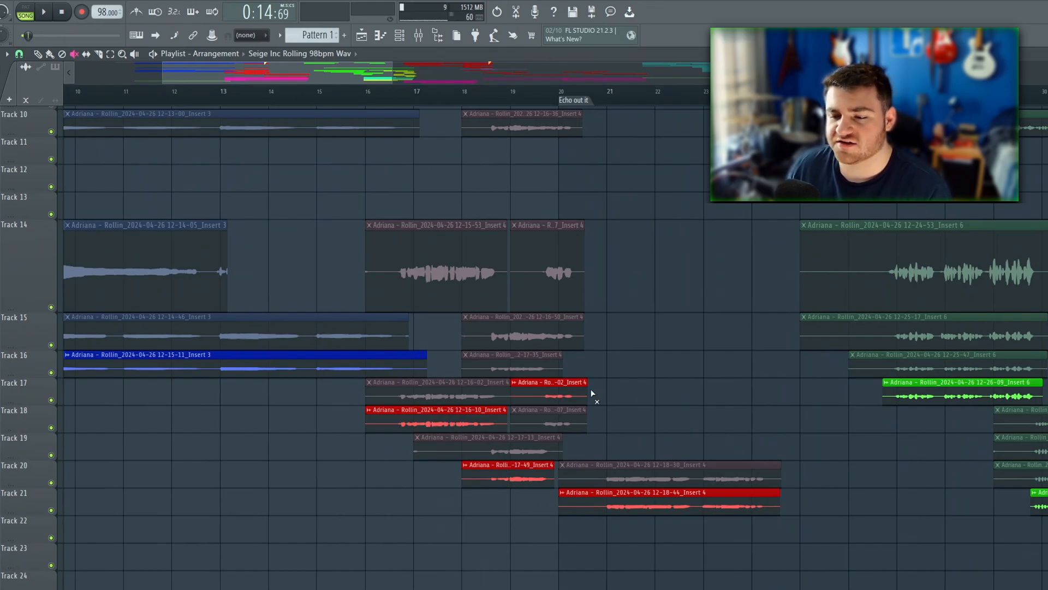
Review the muted opening takes from track 2 down to the active blue take on track 16
{"action": "left_click_drag", "start_coordinate": [583, 388], "coordinate": [441, 134]}
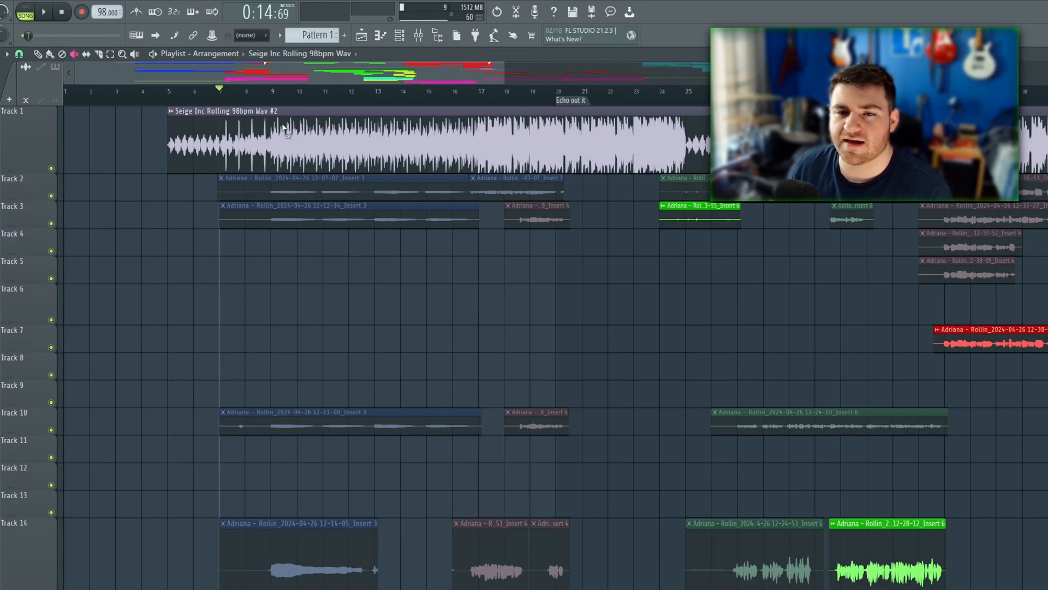
{"action": "scroll", "coordinate": [326, 226], "scroll_direction": "down", "scroll_amount": 2}
{"action": "scroll", "coordinate": [326, 226], "scroll_direction": "up", "scroll_amount": 2}
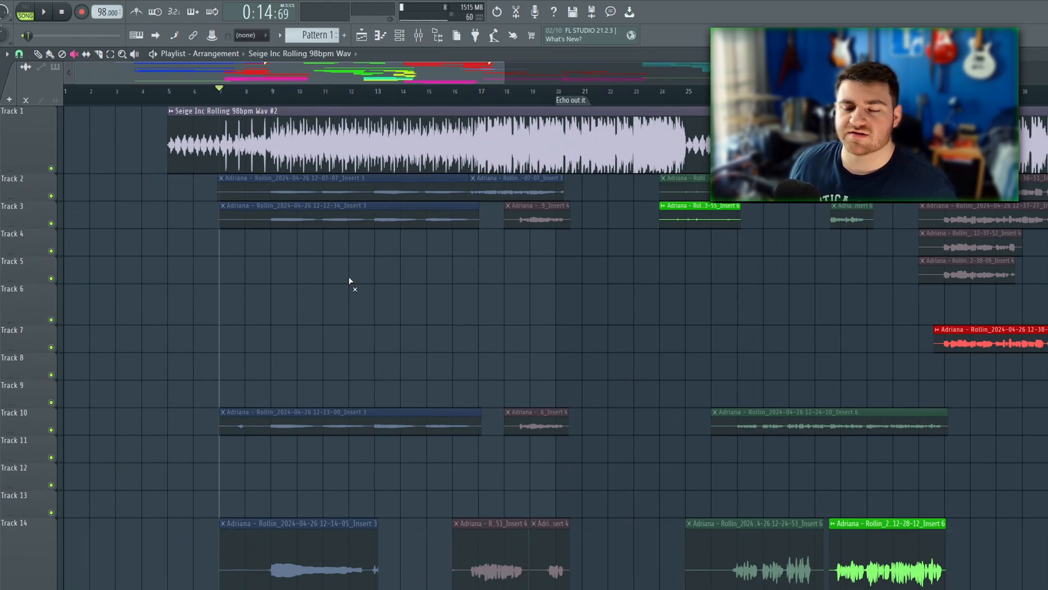
{"action": "scroll", "coordinate": [287, 353], "scroll_direction": "down", "scroll_amount": 5}
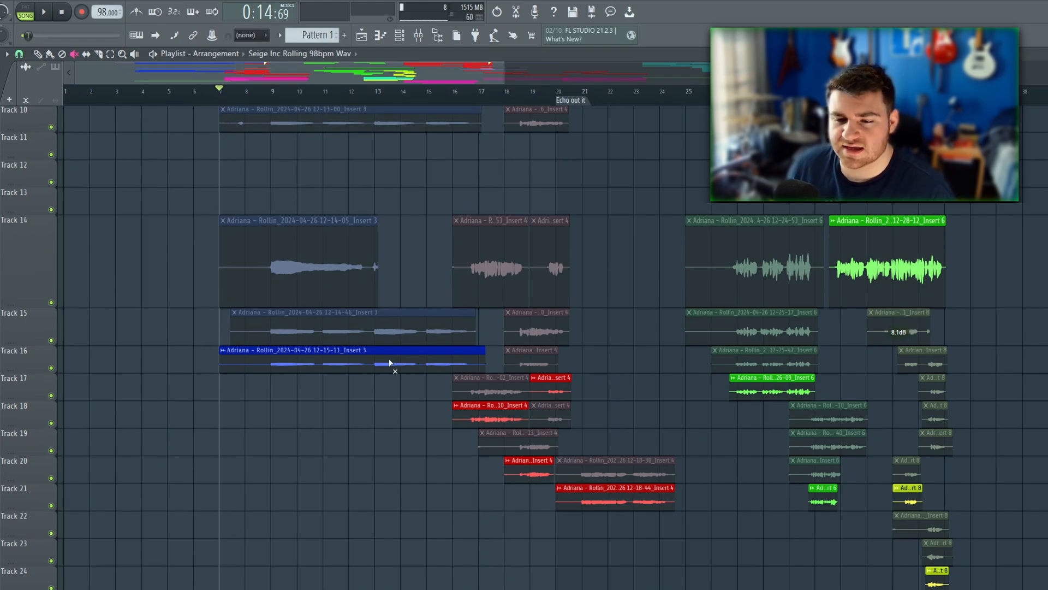
Compare the muted takes on tracks 2 to 15 with the active blue Insert 3 take on track 16
{"action": "scroll", "coordinate": [392, 362], "scroll_direction": "up", "scroll_amount": 5}
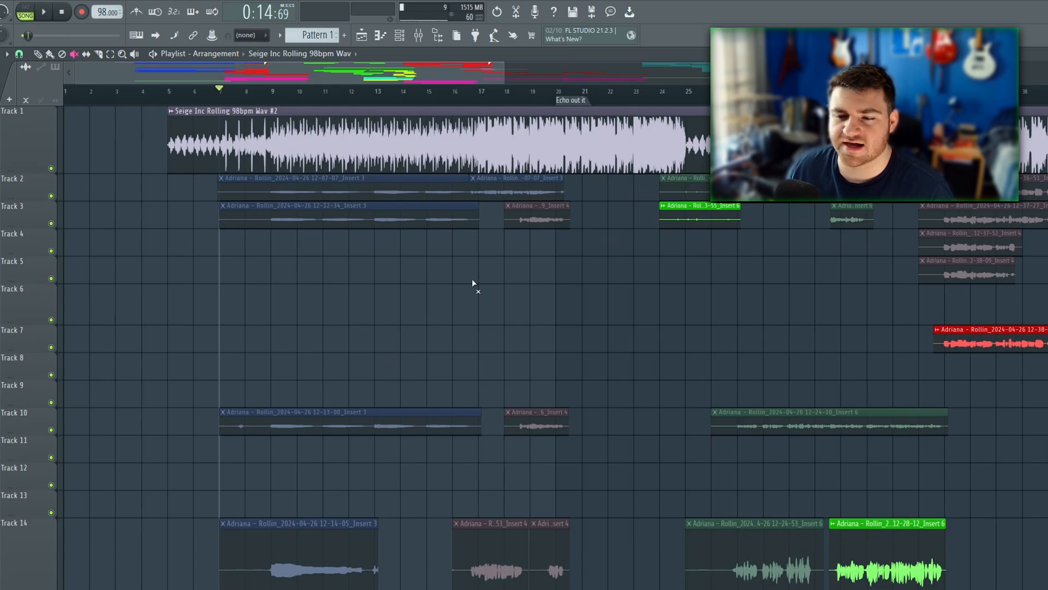
{"action": "scroll", "coordinate": [421, 293], "scroll_direction": "down", "scroll_amount": 2}
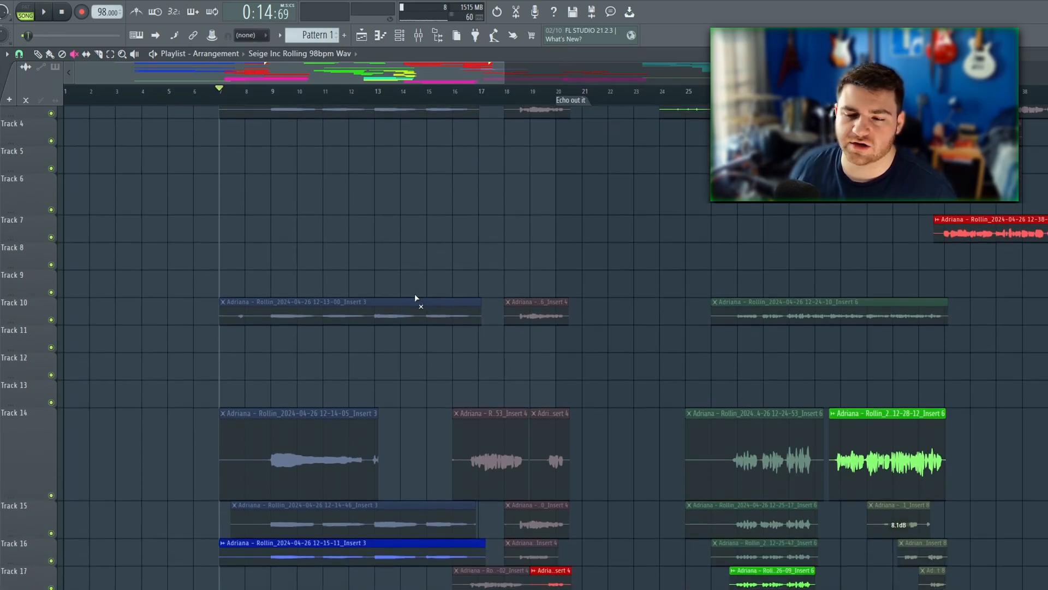
{"action": "scroll", "coordinate": [377, 281], "scroll_direction": "up", "scroll_amount": 2}
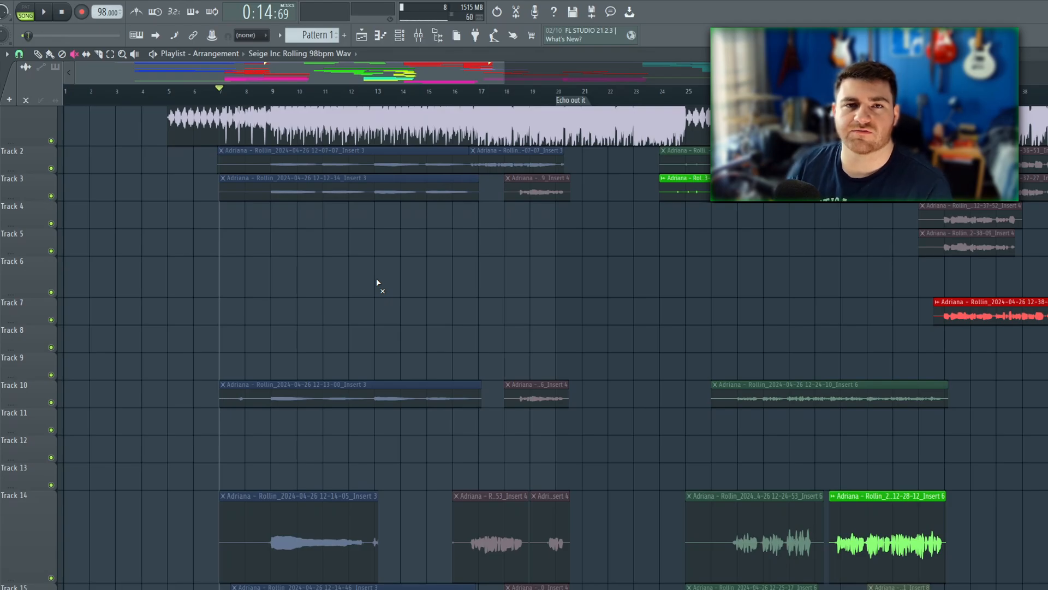
{"action": "scroll", "coordinate": [462, 225], "scroll_direction": "down", "scroll_amount": 1}
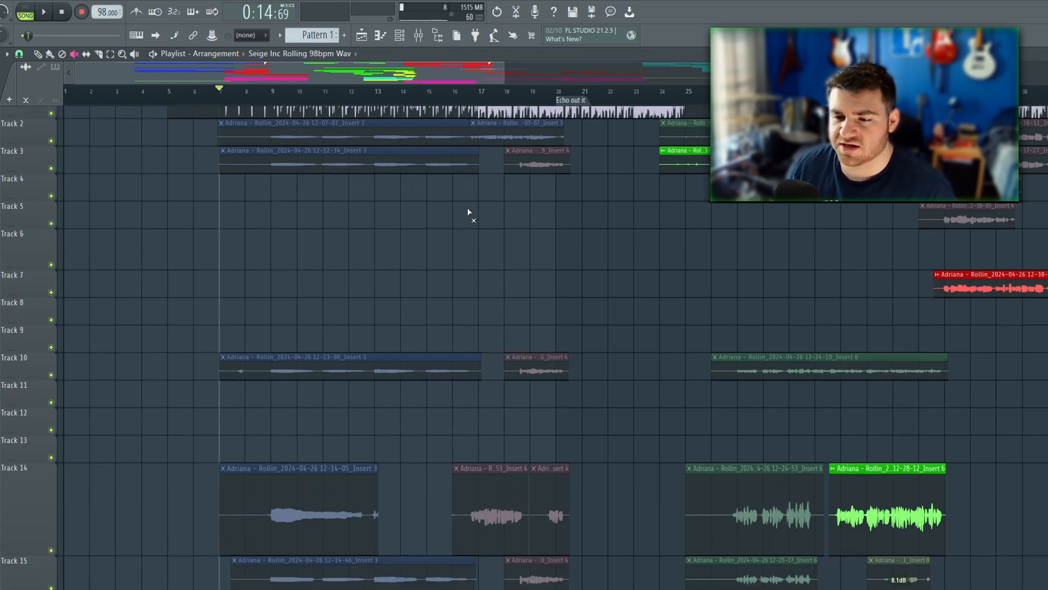
{"action": "scroll", "coordinate": [468, 213], "scroll_direction": "down", "scroll_amount": 10}
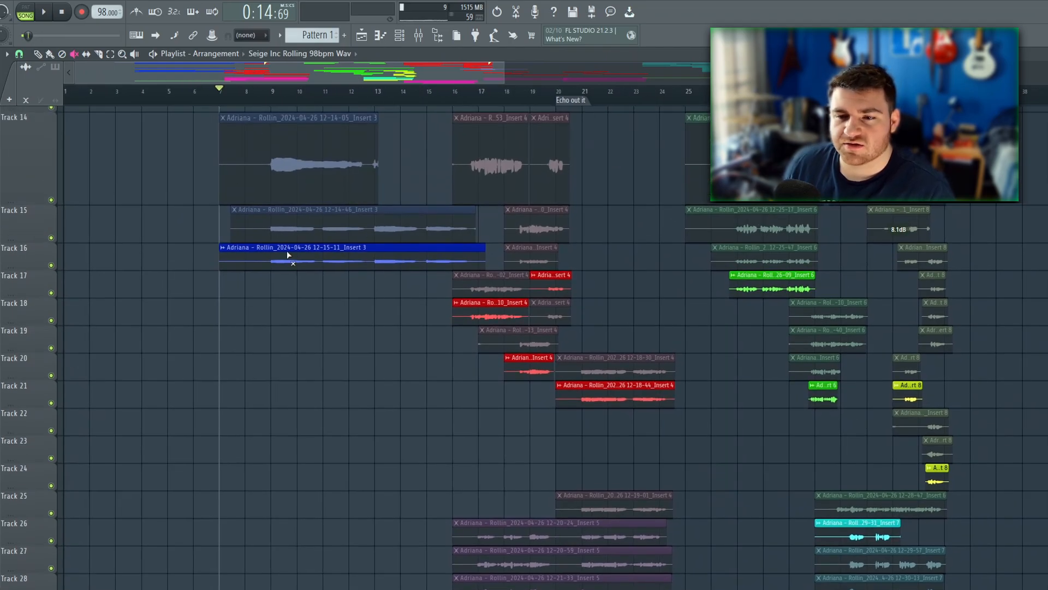
Examine the active red, green, yellow, cyan and magenta takes on tracks 15 to 30
{"action": "left_click_drag", "start_coordinate": [572, 314], "coordinate": [453, 320]}
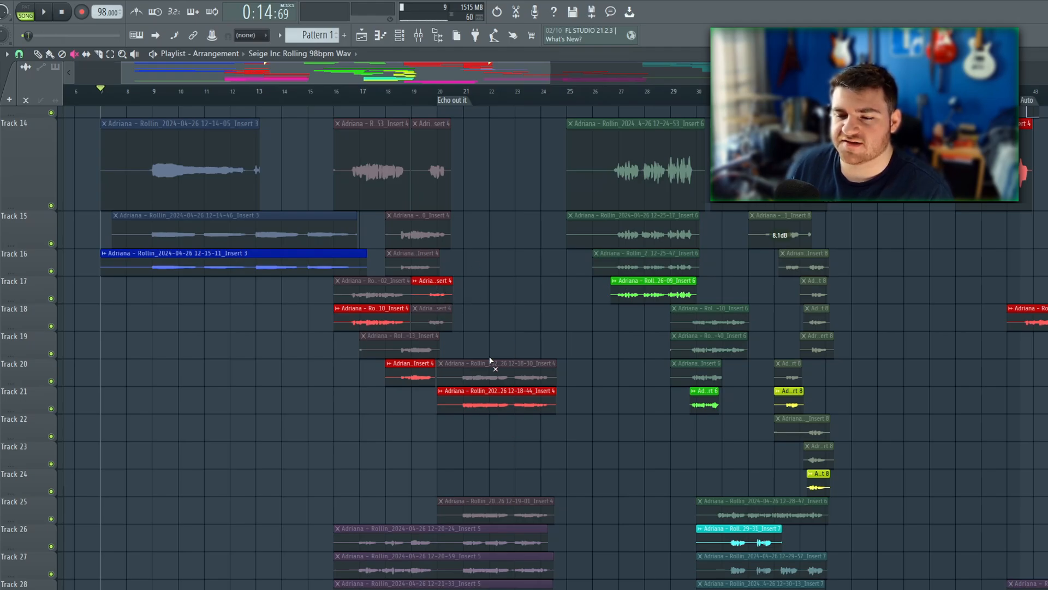
{"action": "scroll", "coordinate": [510, 458], "scroll_direction": "down", "scroll_amount": 3}
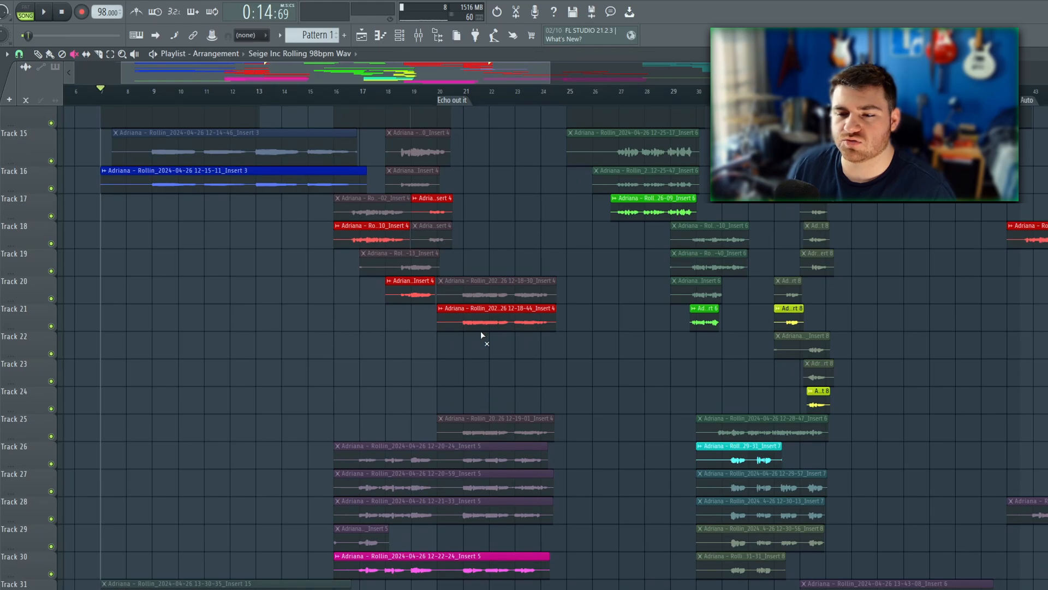
{"action": "scroll", "coordinate": [518, 341], "scroll_direction": "right", "scroll_amount": 2}
{"action": "scroll", "coordinate": [518, 341], "scroll_direction": "up", "scroll_amount": 1}
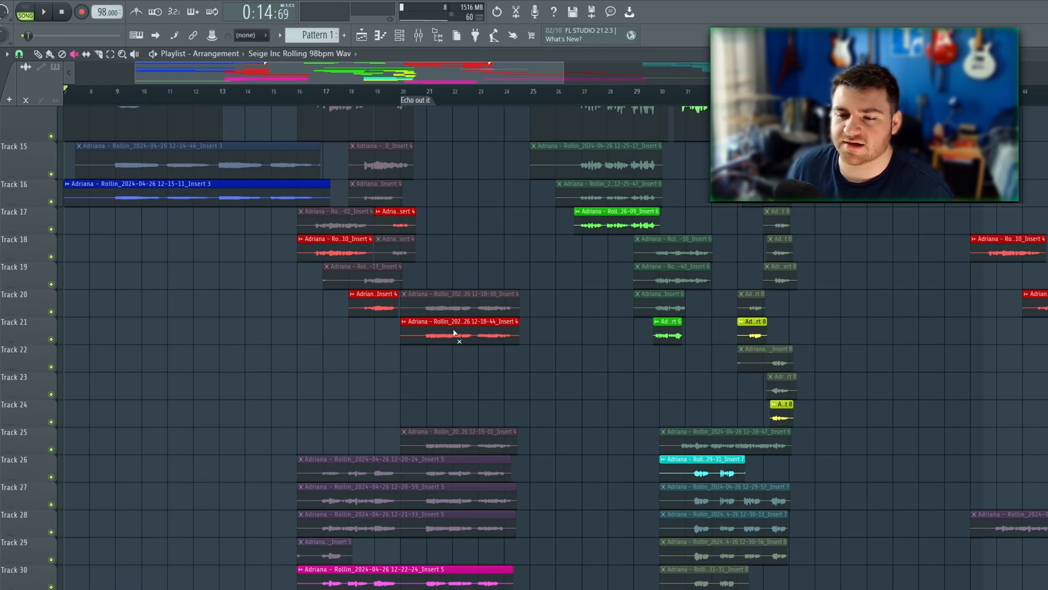
{"action": "scroll", "coordinate": [485, 396], "scroll_direction": "down", "scroll_amount": 3}
{"action": "scroll", "coordinate": [594, 207], "scroll_direction": "up", "scroll_amount": 12}
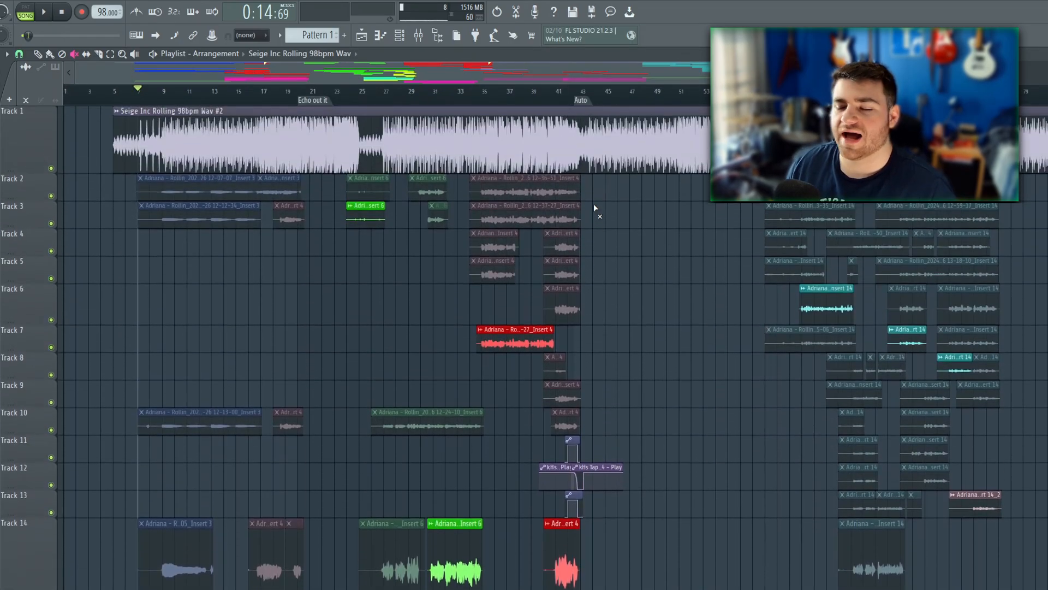
Examine the teal Insert 14 takes from bar 58 onwards, focusing on the active take on track 6
{"action": "scroll", "coordinate": [689, 262], "scroll_direction": "right", "scroll_amount": 4}
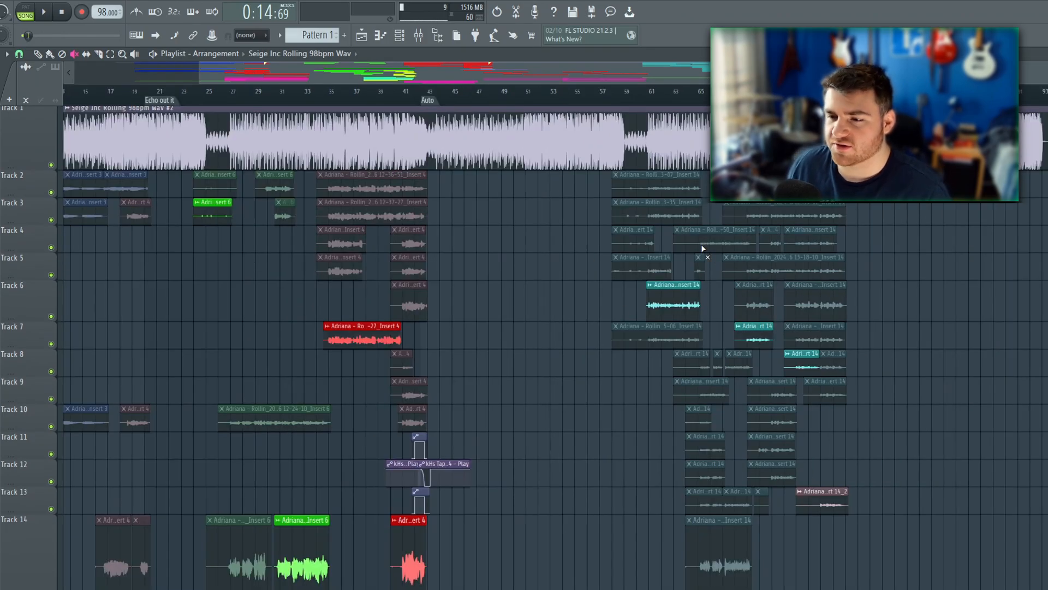
{"action": "scroll", "coordinate": [694, 257], "scroll_direction": "down", "scroll_amount": 2}
{"action": "scroll", "coordinate": [587, 246], "scroll_direction": "right", "scroll_amount": 5}
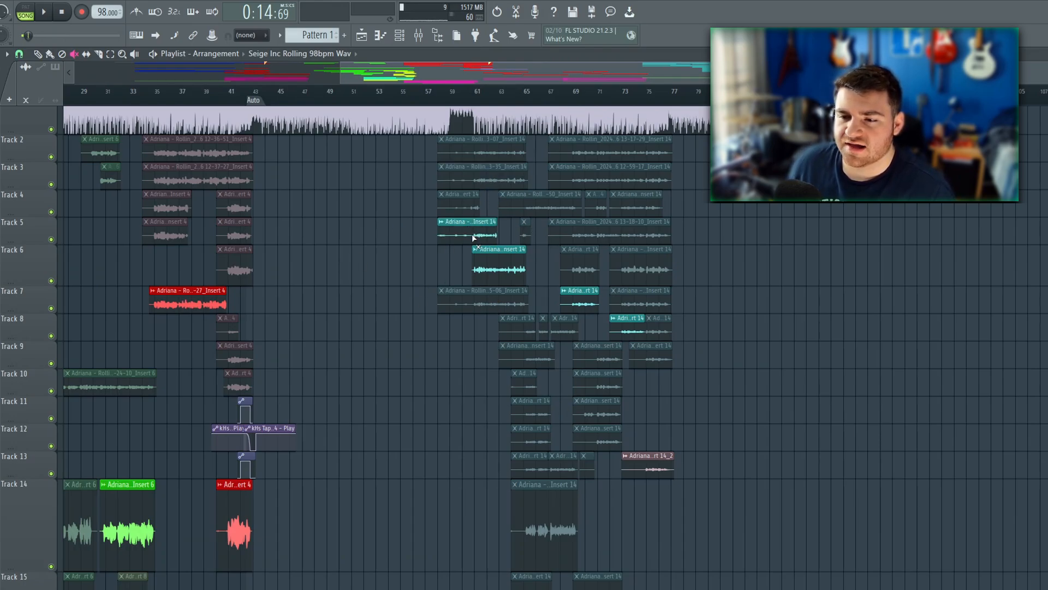
{"action": "scroll", "coordinate": [470, 236], "scroll_direction": "up", "scroll_amount": 5}
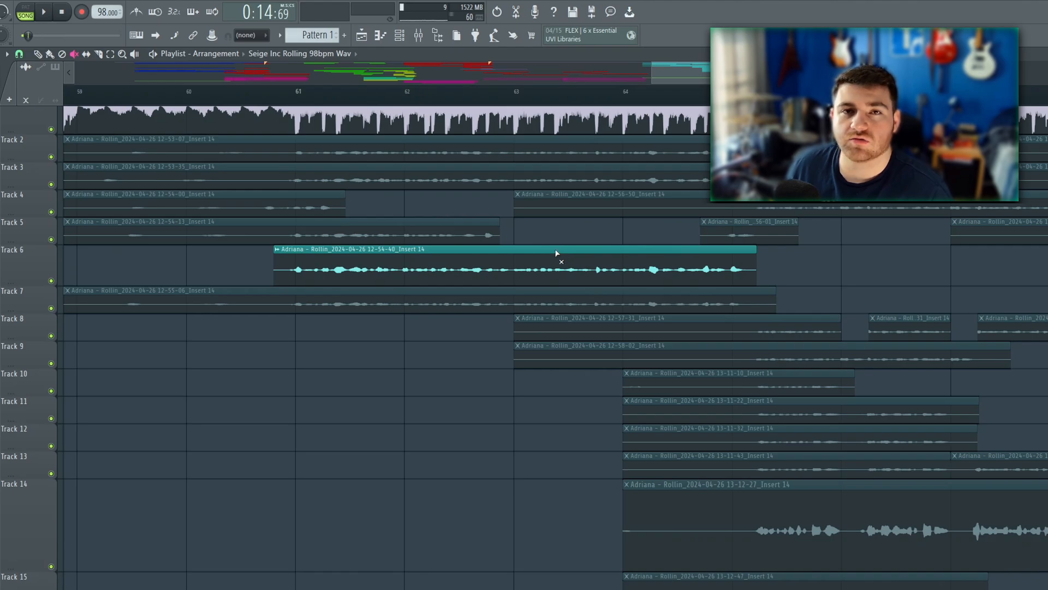
Unmute the Insert 14 take on track 2 above the active track 6 take
{"action": "left_click", "coordinate": [416, 187]}
{"action": "left_click", "coordinate": [490, 182]}
{"action": "left_click", "coordinate": [526, 155]}
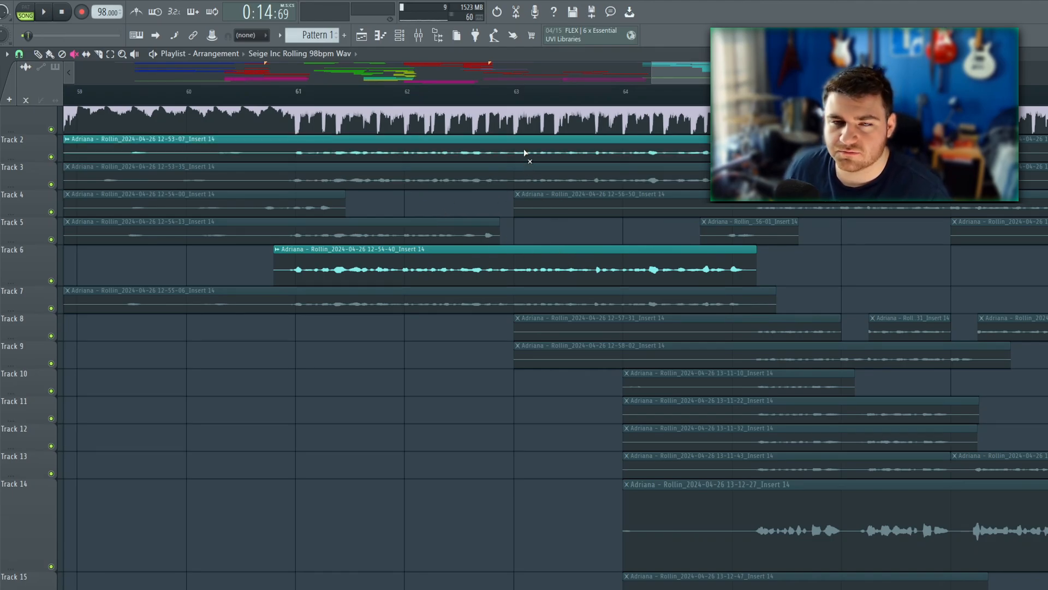
Slice out a segment of the track 2 take just after bar 63 and move it down towards the gap in track 6
{"action": "left_click", "coordinate": [514, 154]}
{"action": "left_click", "coordinate": [593, 158]}
{"action": "key", "text": "p"}
{"action": "left_click_drag", "start_coordinate": [543, 160], "coordinate": [546, 242]}
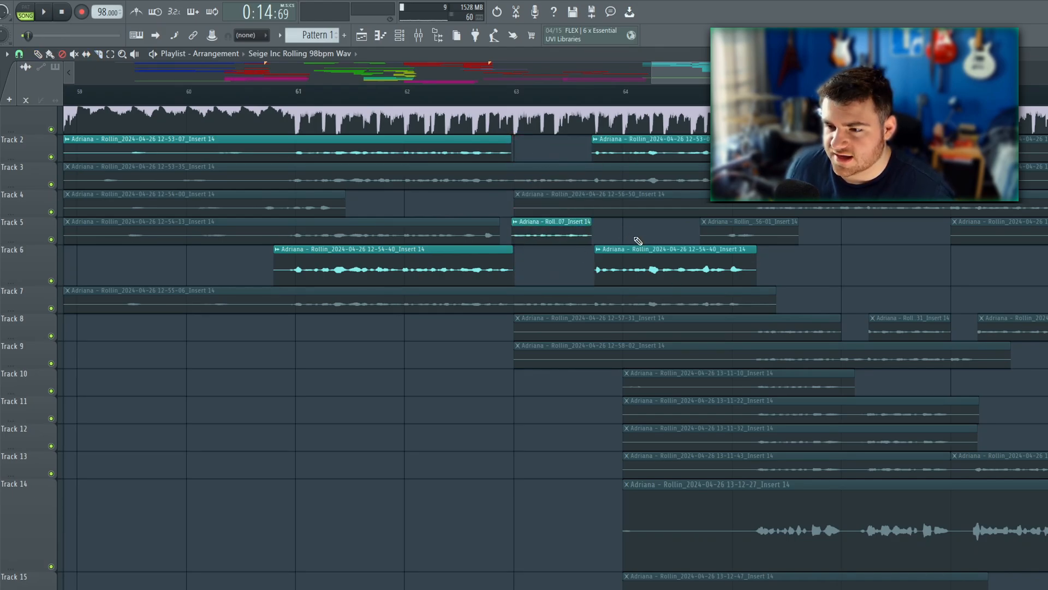
{"action": "left_click_drag", "start_coordinate": [607, 236], "coordinate": [552, 228]}
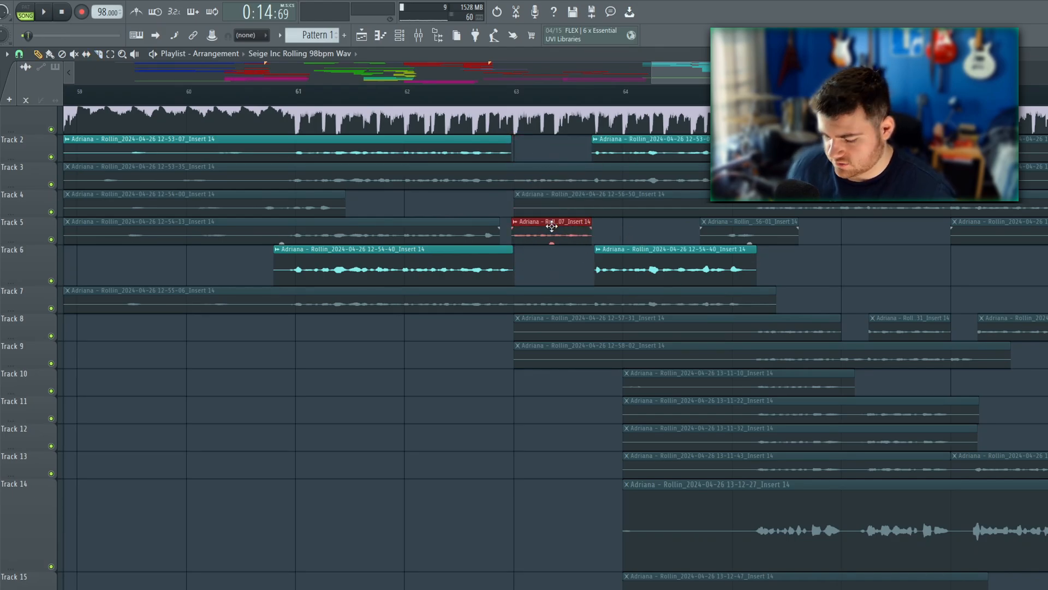
{"action": "key", "text": "shift+Down"}
Survey the muted and active takes across the whole song from track 1 down past track 29
{"action": "scroll", "coordinate": [554, 228], "scroll_direction": "up", "scroll_amount": 3}
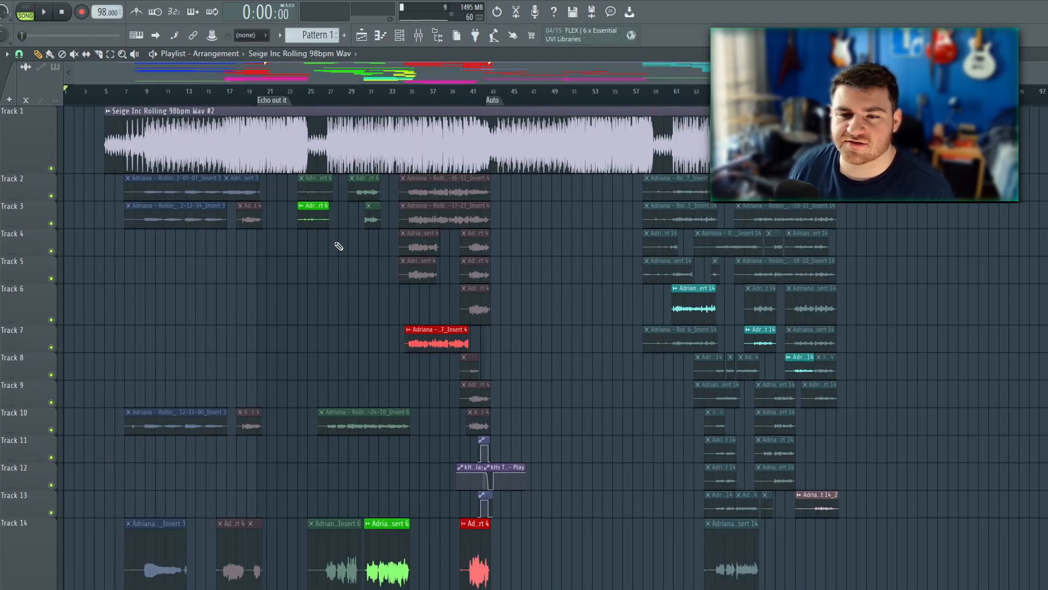
{"action": "scroll", "coordinate": [148, 354], "scroll_direction": "down", "scroll_amount": 6}
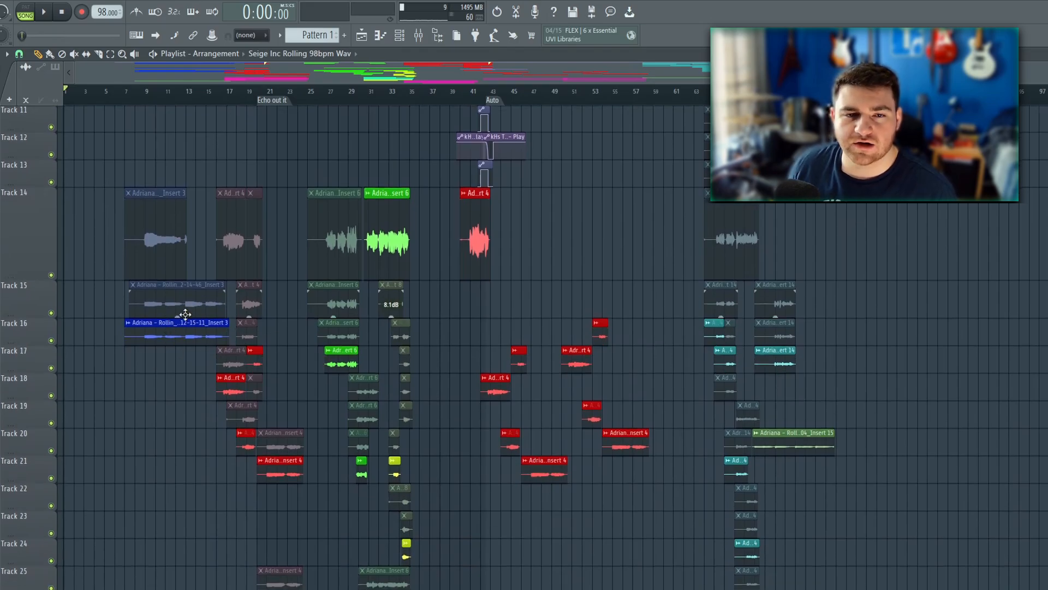
{"action": "scroll", "coordinate": [196, 348], "scroll_direction": "down", "scroll_amount": 1}
{"action": "scroll", "coordinate": [235, 352], "scroll_direction": "down", "scroll_amount": 3}
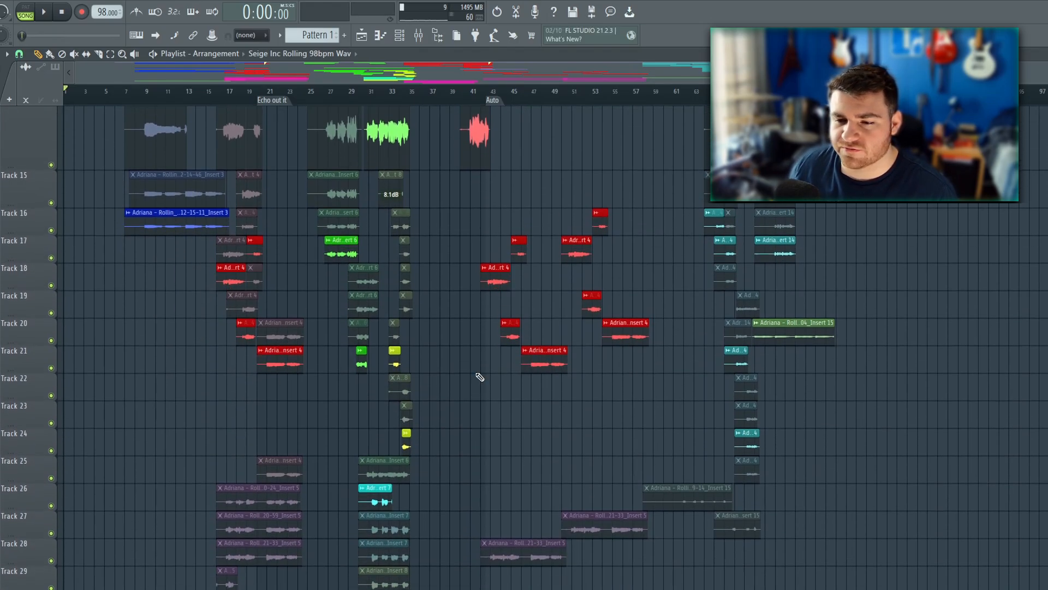
{"action": "scroll", "coordinate": [628, 437], "scroll_direction": "down", "scroll_amount": 4}
{"action": "scroll", "coordinate": [346, 429], "scroll_direction": "up", "scroll_amount": 7}
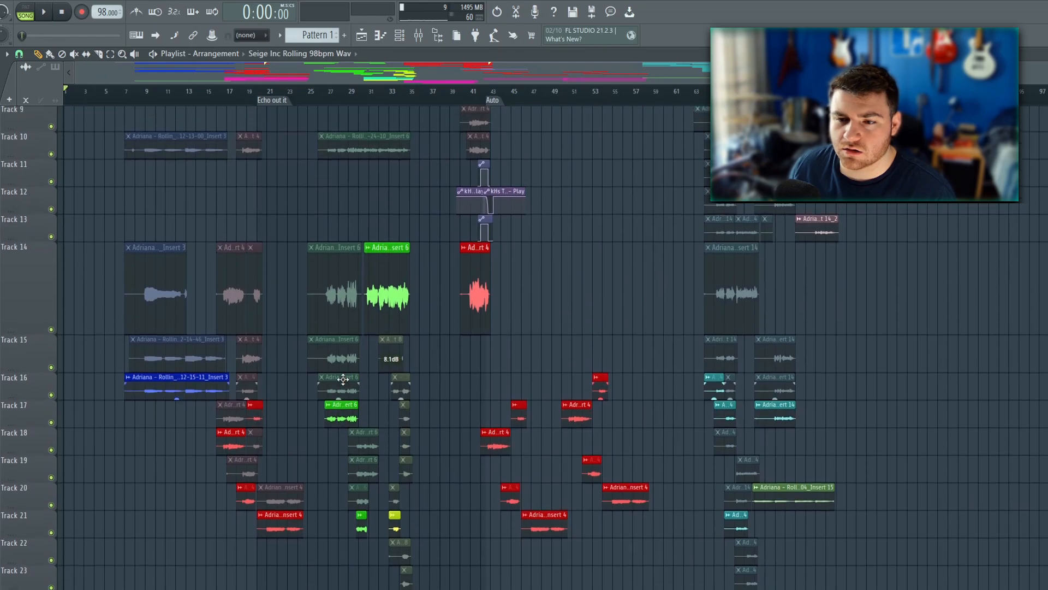
Review the Insert 14 takes on tracks 3 to 16 and check the mixer channel colours
{"action": "scroll", "coordinate": [385, 350], "scroll_direction": "down", "scroll_amount": 1}
{"action": "scroll", "coordinate": [413, 393], "scroll_direction": "down", "scroll_amount": 3}
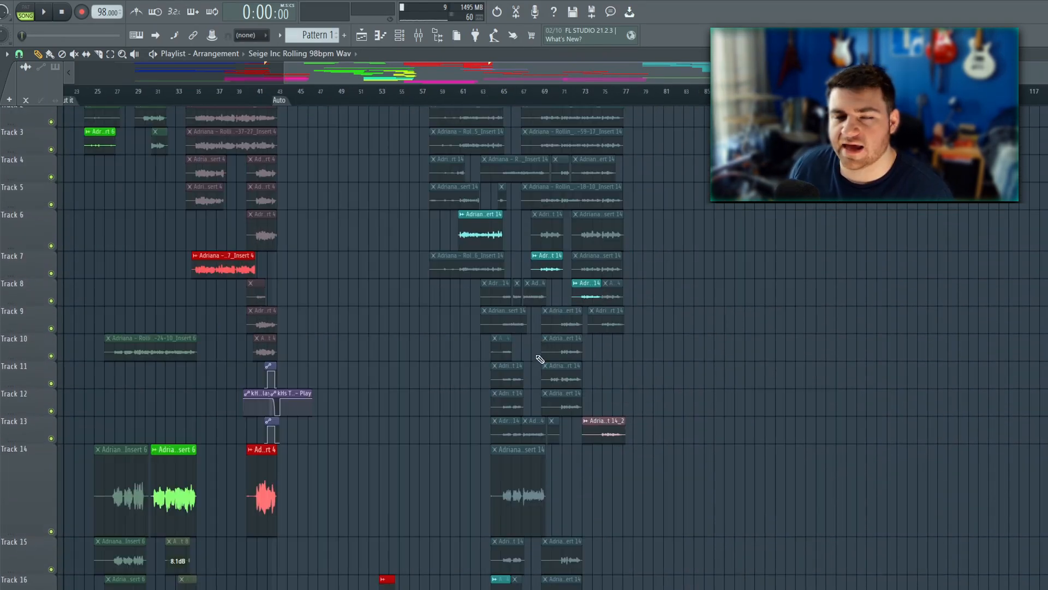
{"action": "scroll", "coordinate": [538, 358], "scroll_direction": "down", "scroll_amount": 13}
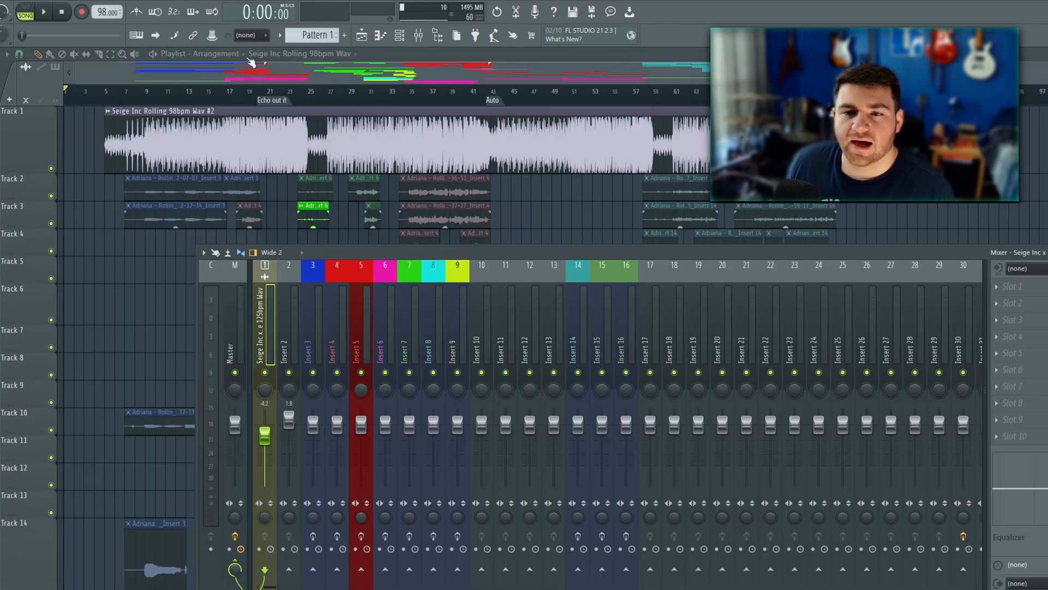
Switch the playlist to Arrangement_2 and view its Intro, Hook 1 and Hook 2 tracks
{"action": "left_click", "coordinate": [216, 53]}
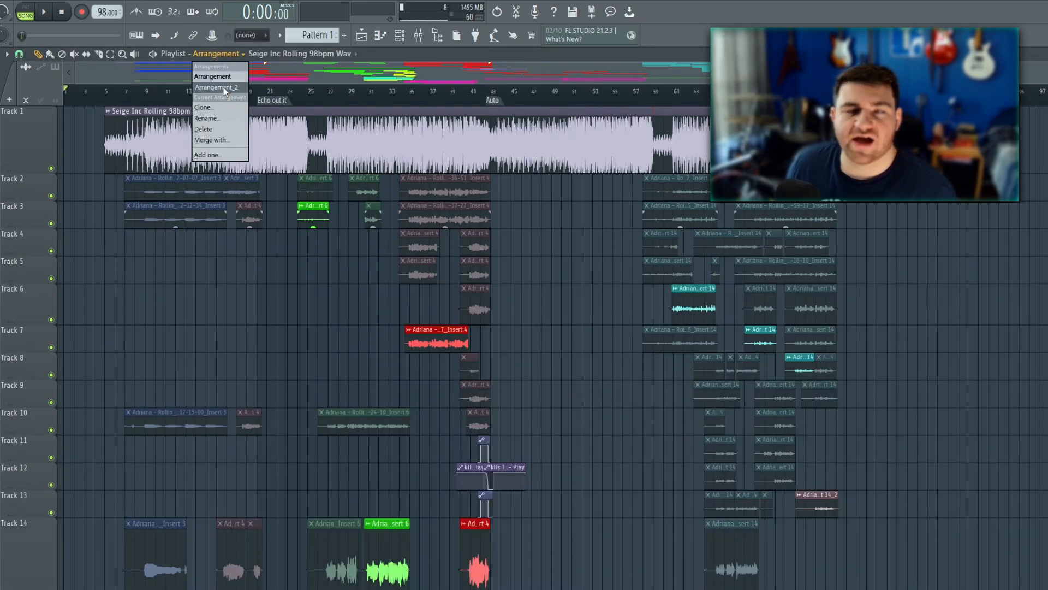
{"action": "left_click", "coordinate": [224, 88]}
{"action": "scroll", "coordinate": [244, 199], "scroll_direction": "down", "scroll_amount": 7}
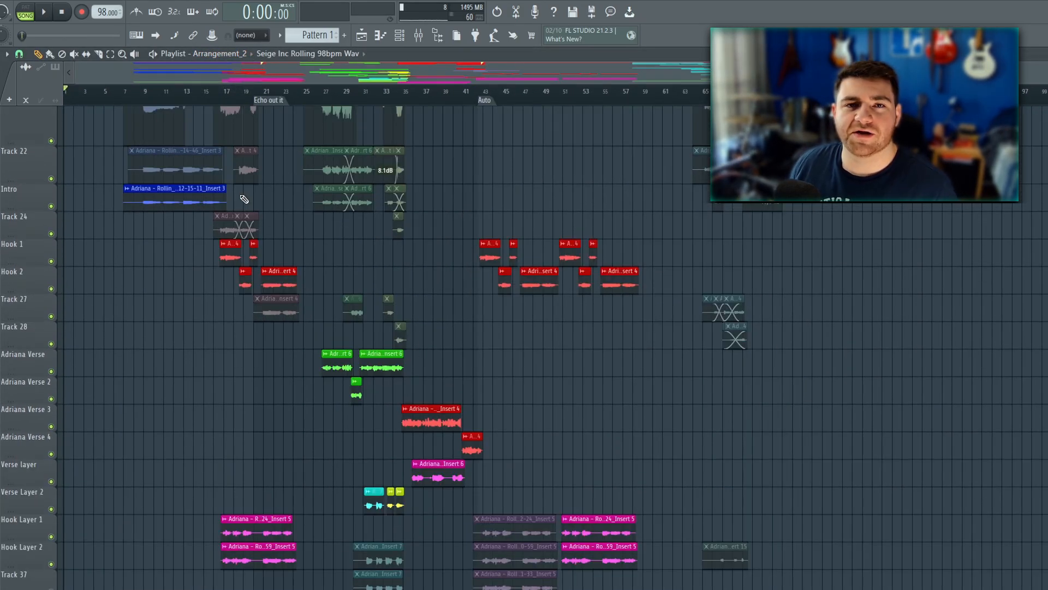
{"action": "scroll", "coordinate": [244, 295], "scroll_direction": "up", "scroll_amount": 3}
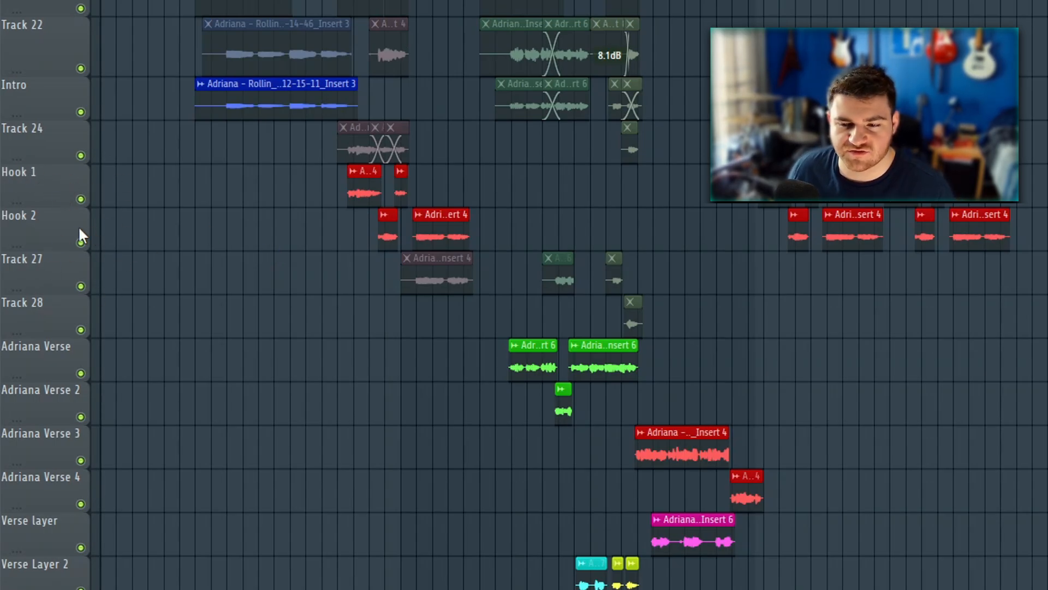
Look through the named verse, Verse Layer and Hook Layer tracks of the cleaned-up arrangement
{"action": "scroll", "coordinate": [95, 201], "scroll_direction": "down", "scroll_amount": 6}
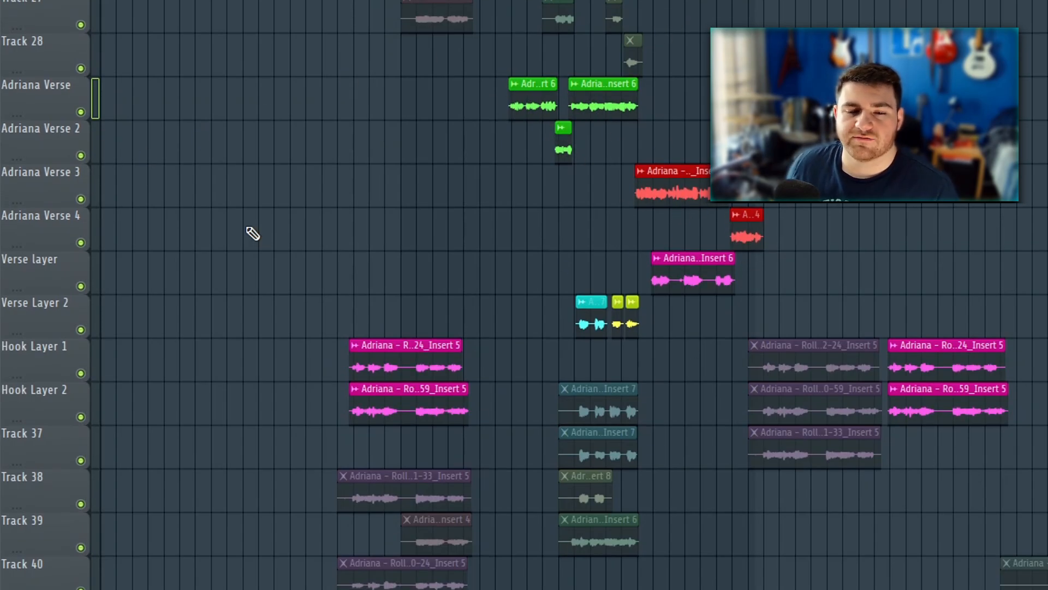
{"action": "scroll", "coordinate": [243, 259], "scroll_direction": "down", "scroll_amount": 1}
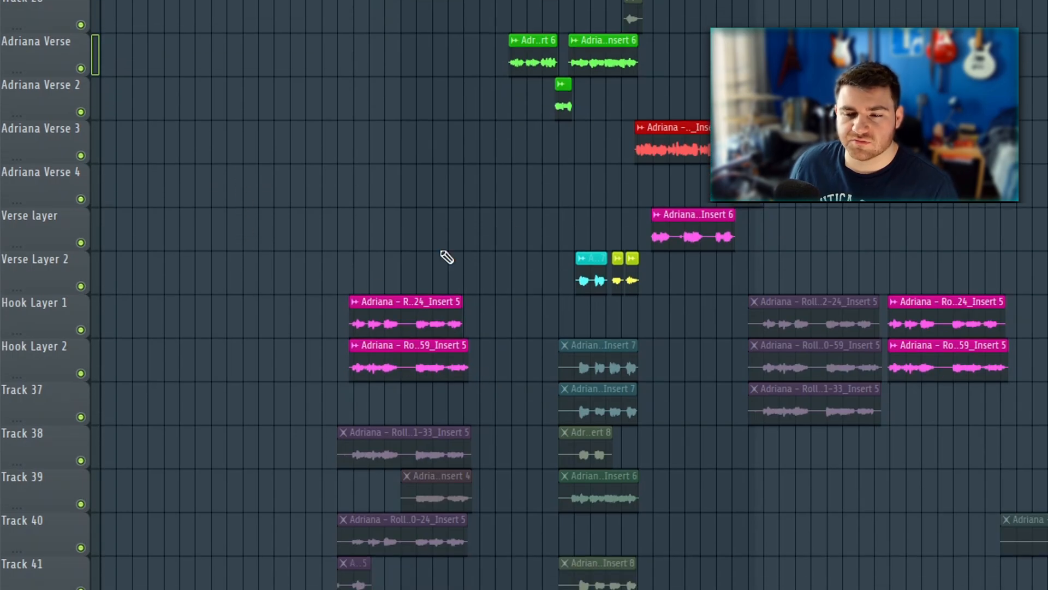
{"action": "left_click_drag", "start_coordinate": [636, 175], "coordinate": [392, 159]}
{"action": "scroll", "coordinate": [702, 166], "scroll_direction": "up", "scroll_amount": 5}
{"action": "scroll", "coordinate": [650, 197], "scroll_direction": "down", "scroll_amount": 5}
Examine the Lighter Flick track and the second vocalist's five verse tracks
{"action": "scroll", "coordinate": [843, 325], "scroll_direction": "up", "scroll_amount": 3}
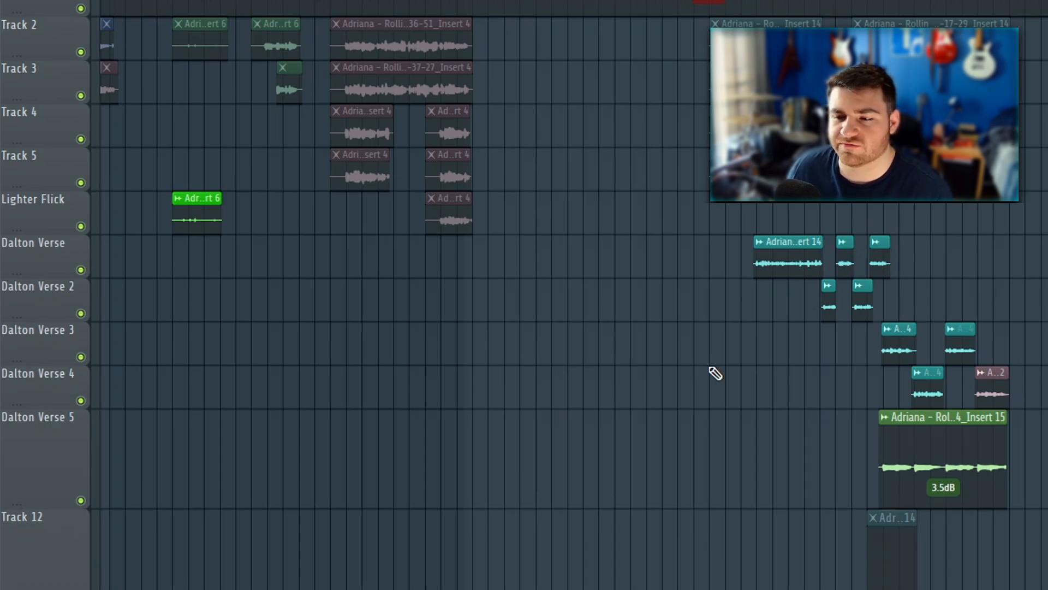
{"action": "scroll", "coordinate": [753, 252], "scroll_direction": "down", "scroll_amount": 1}
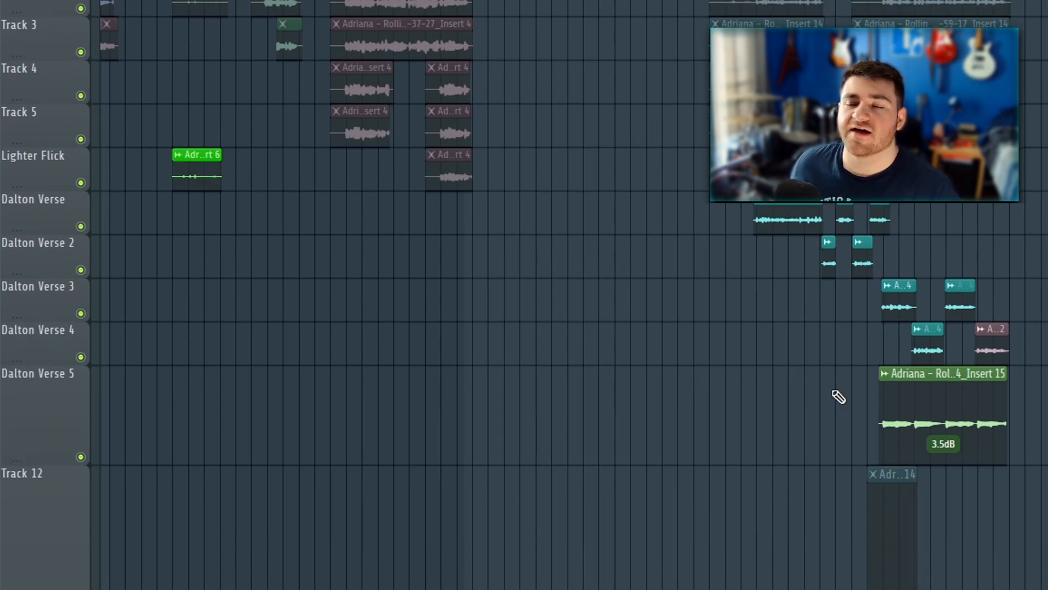
{"action": "scroll", "coordinate": [456, 297], "scroll_direction": "down", "scroll_amount": 2}
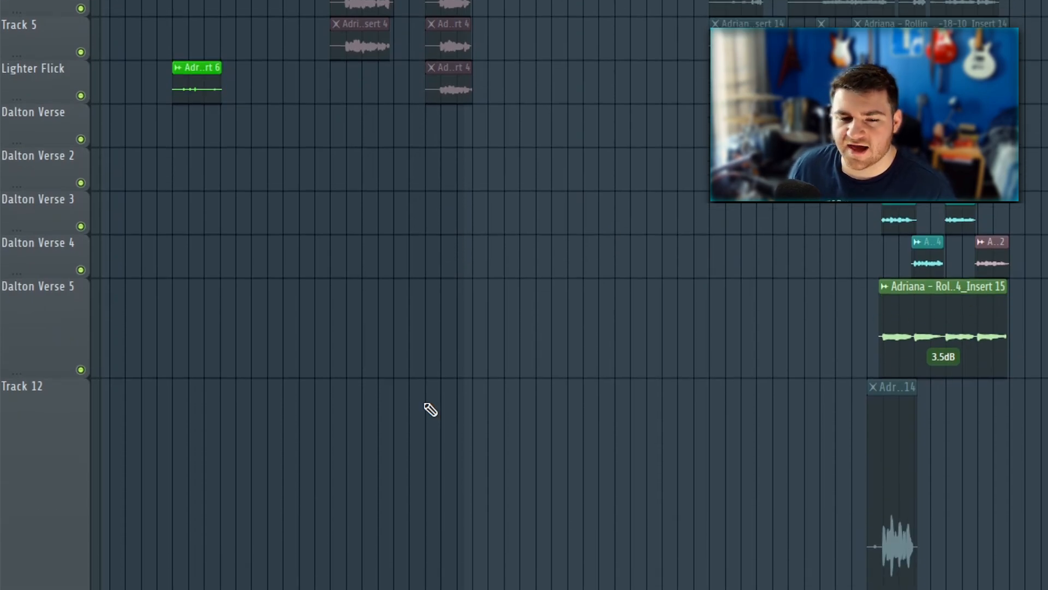
{"action": "scroll", "coordinate": [838, 332], "scroll_direction": "down", "scroll_amount": 1}
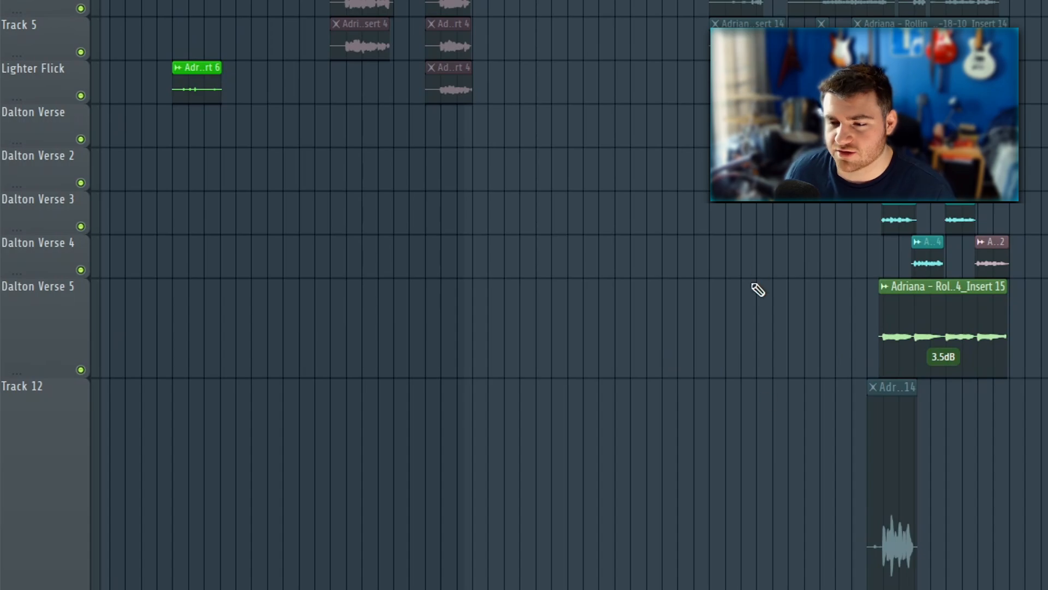
{"action": "scroll", "coordinate": [806, 275], "scroll_direction": "down", "scroll_amount": 5}
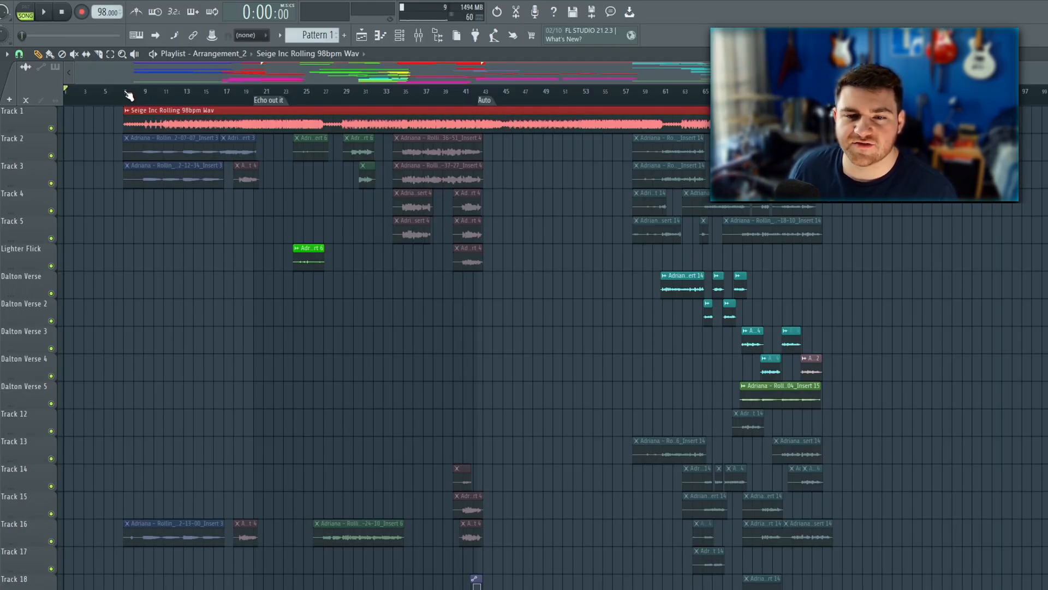
Select bars 7 to 97 on the timeline and export all playlist tracks using the time selection option
{"action": "left_click_drag", "start_coordinate": [127, 93], "coordinate": [1025, 139]}
{"action": "left_click", "coordinate": [237, 257], "text": "ctrl"}
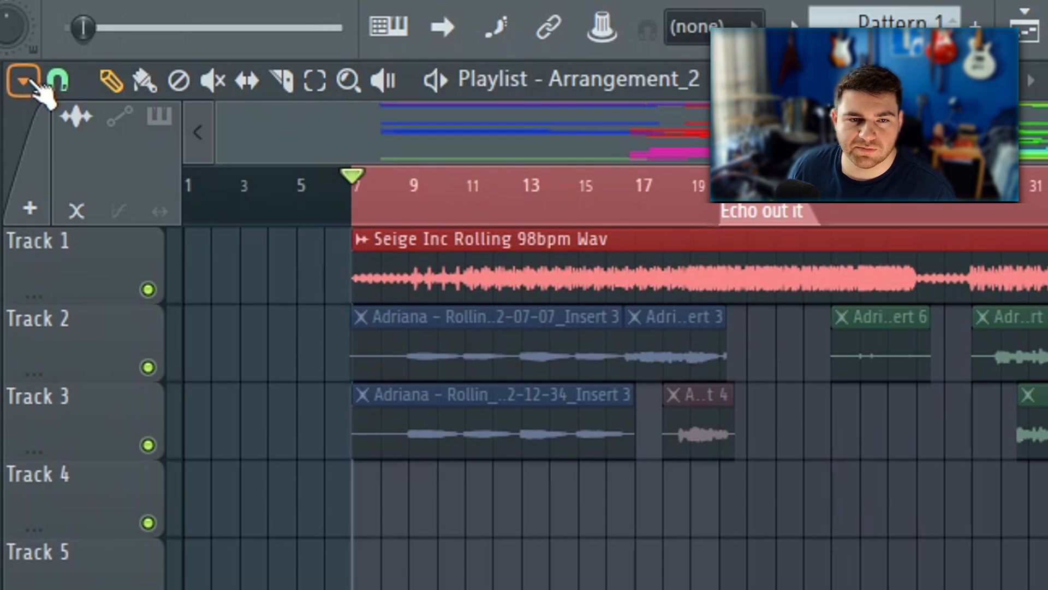
{"action": "left_click", "coordinate": [19, 54]}
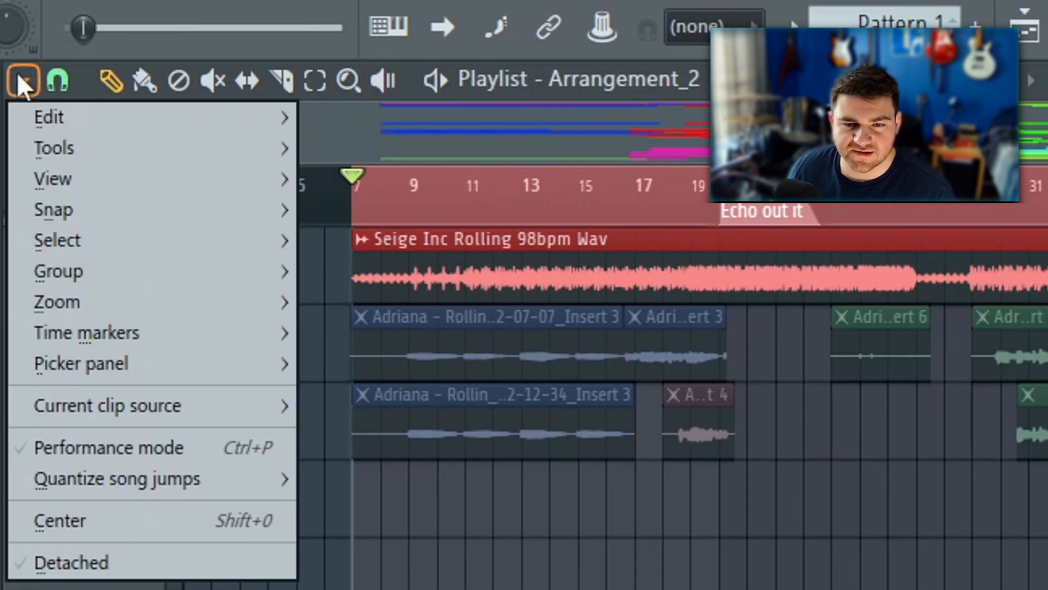
{"action": "mouse_move", "coordinate": [81, 150]}
{"action": "mouse_move", "coordinate": [606, 221]}
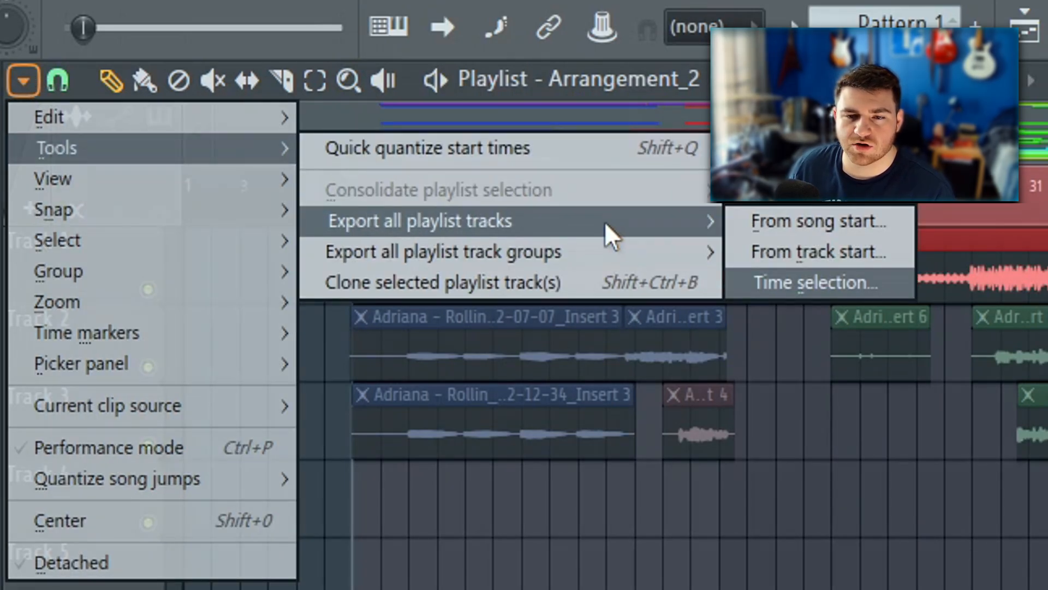
{"action": "left_click", "coordinate": [813, 283]}
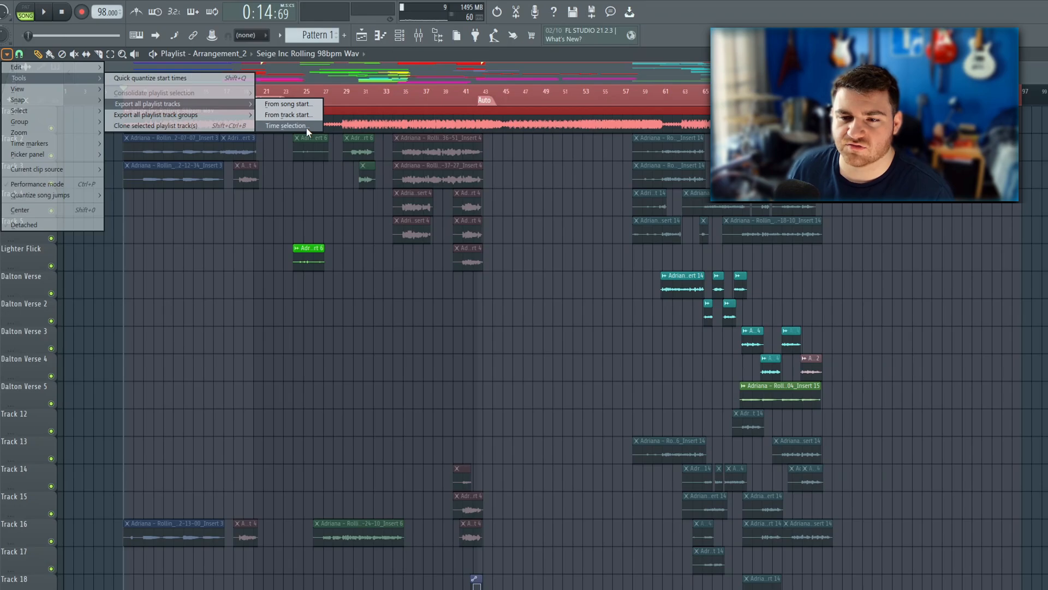
{"action": "left_click", "coordinate": [306, 127]}
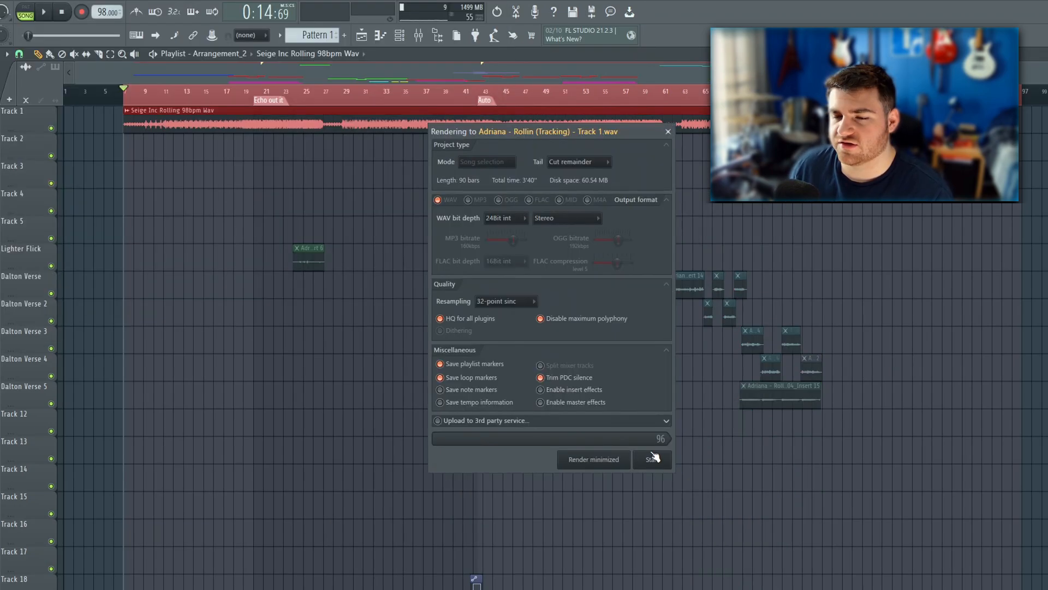
Start rendering the playlist tracks as individual WAV stems and dismiss the skipped-tracks notice
{"action": "left_click", "coordinate": [652, 454]}
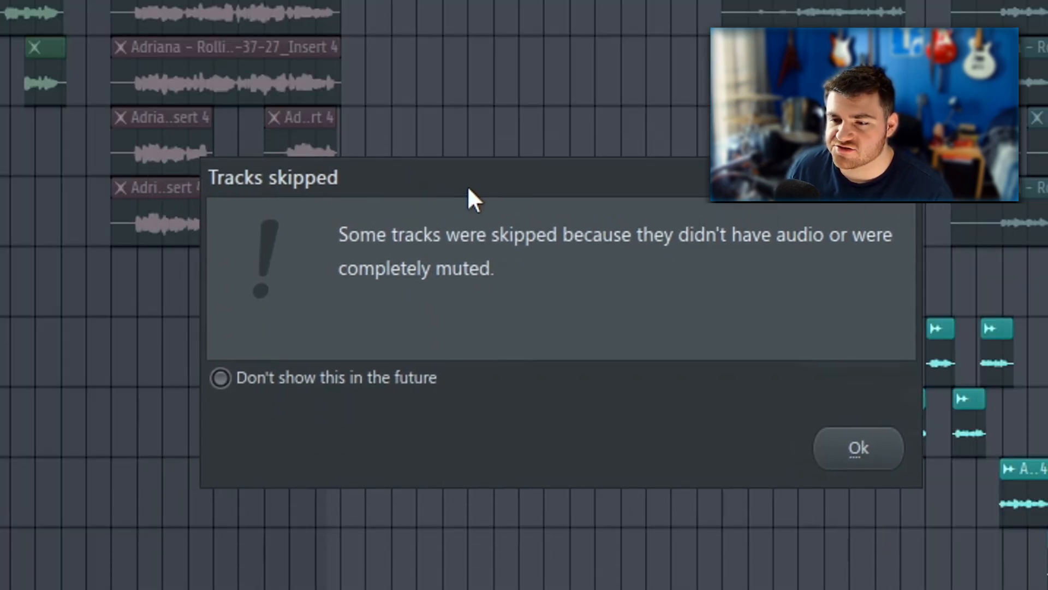
{"action": "left_click_drag", "start_coordinate": [467, 185], "coordinate": [416, 209]}
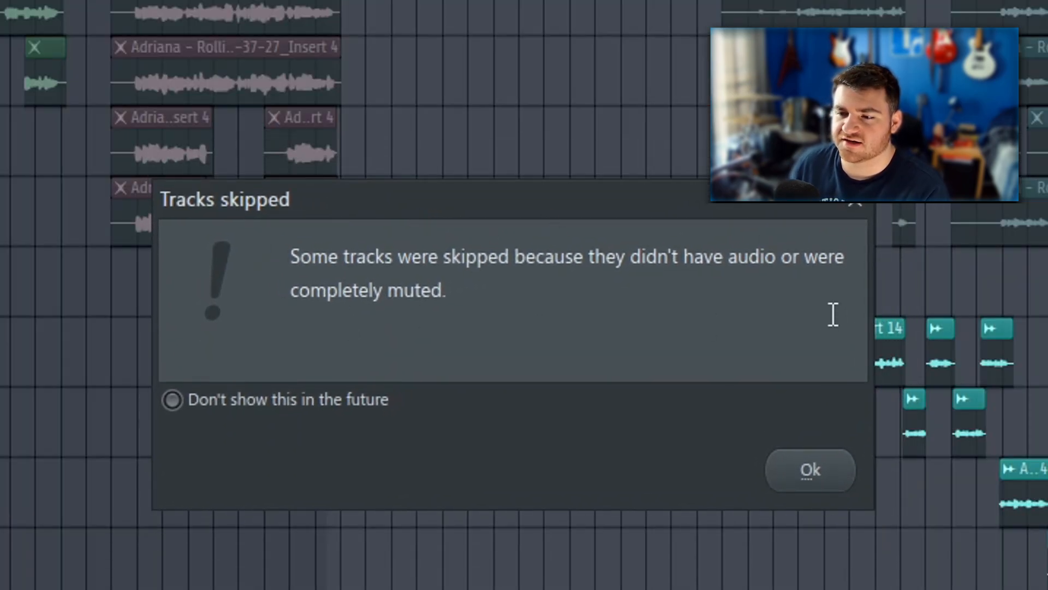
{"action": "left_click", "coordinate": [816, 475]}
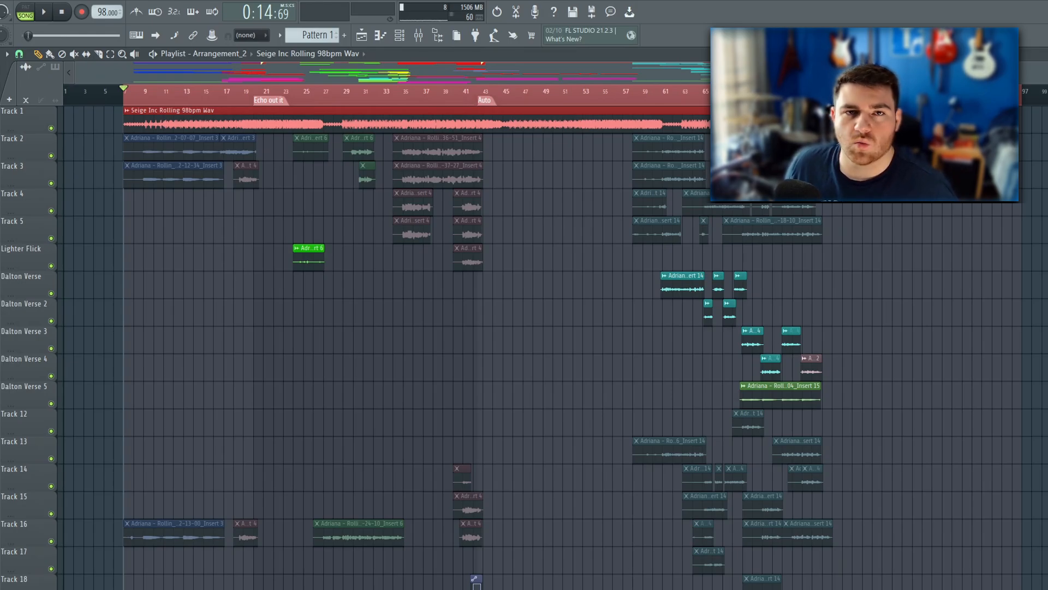
Open the WAV export settings with the file name _ to view the Split mixer tracks option, and cancel the export
{"action": "mouse_move", "coordinate": [206, 234]}
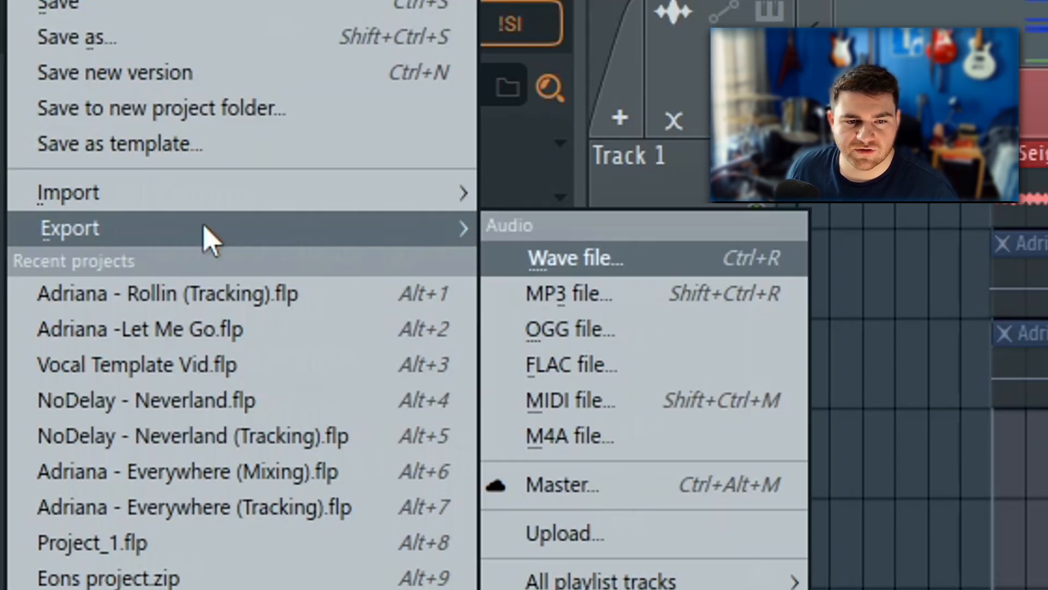
{"action": "left_click", "coordinate": [558, 266]}
{"action": "key", "text": "BackSpace"}
{"action": "type", "text": "_"}
{"action": "key", "text": "Return"}
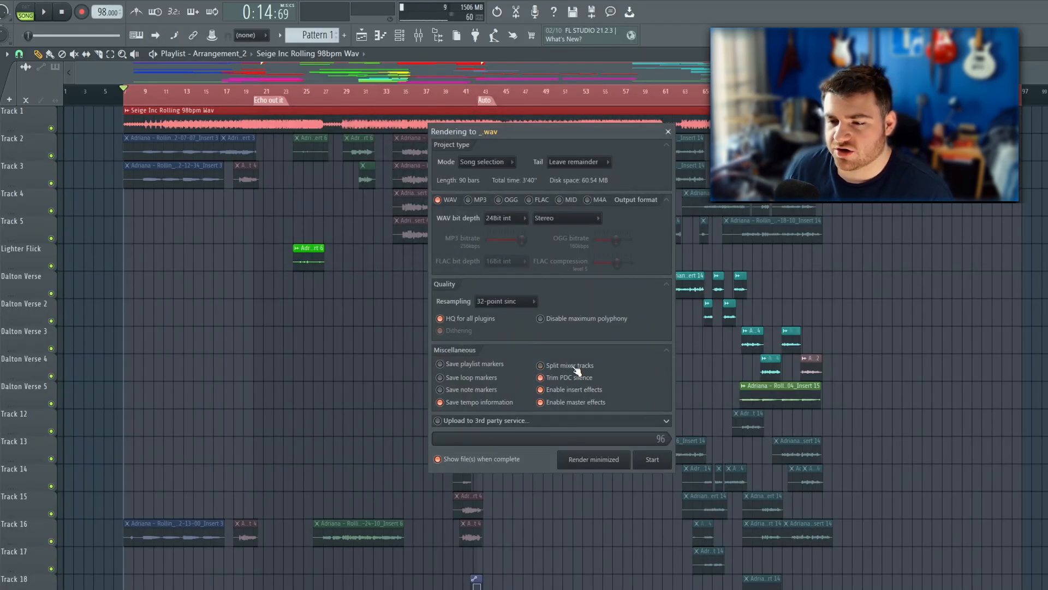
{"action": "key", "text": "Escape"}
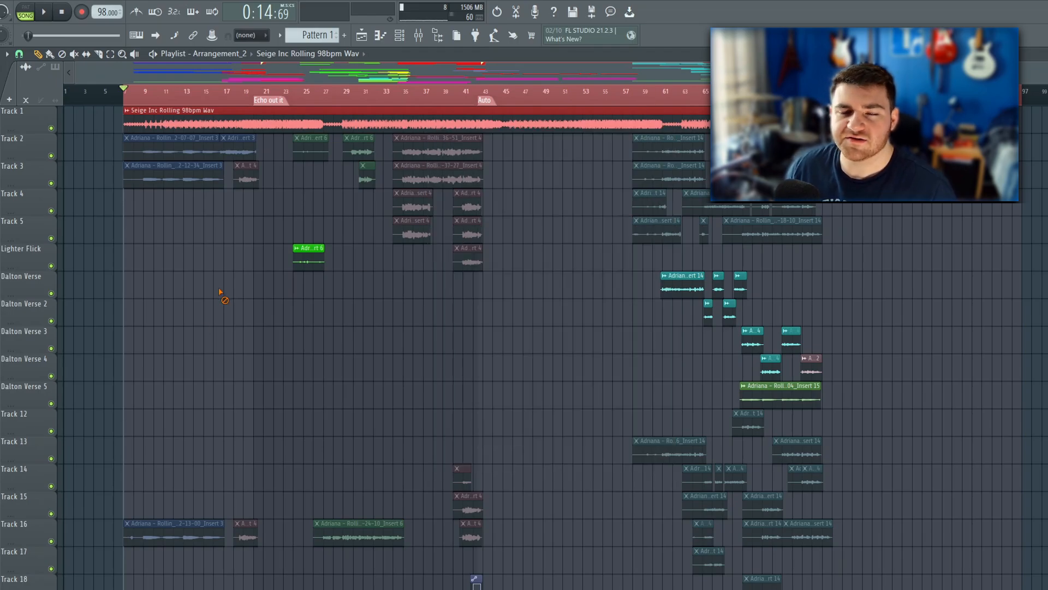
Check the coloured vocal inserts in the mixer and look over the arrangement's lower tracks, including Intro, Hook 1 and Hook 2
{"action": "key", "text": "F9"}
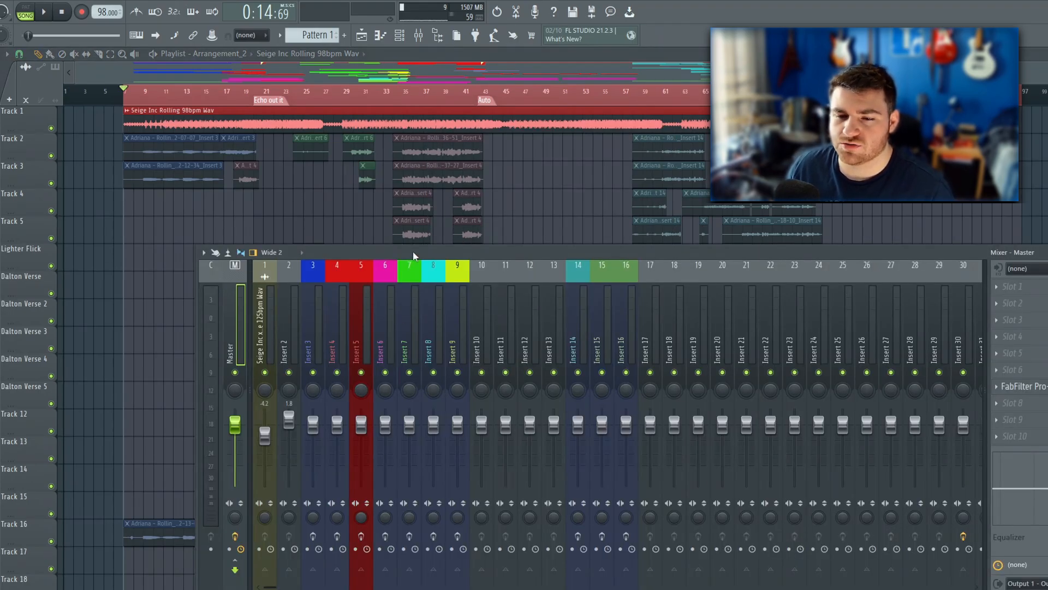
{"action": "left_click_drag", "start_coordinate": [413, 254], "coordinate": [488, 150]}
{"action": "left_click", "coordinate": [414, 219]}
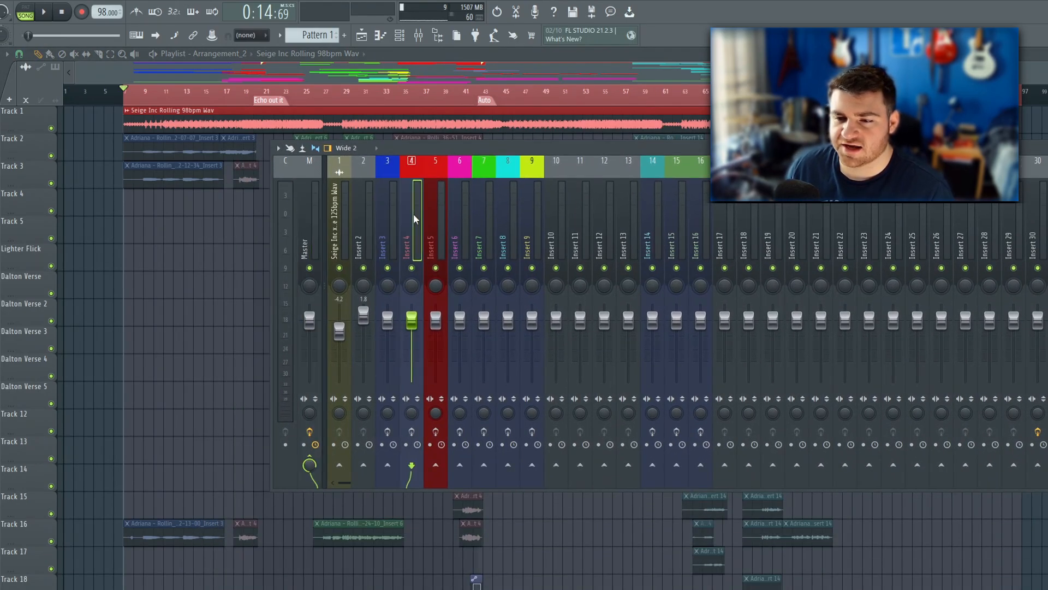
{"action": "left_click", "coordinate": [460, 229]}
{"action": "left_click", "coordinate": [530, 227]}
{"action": "left_click", "coordinate": [518, 228]}
{"action": "left_click", "coordinate": [522, 228]}
{"action": "key", "text": "F9"}
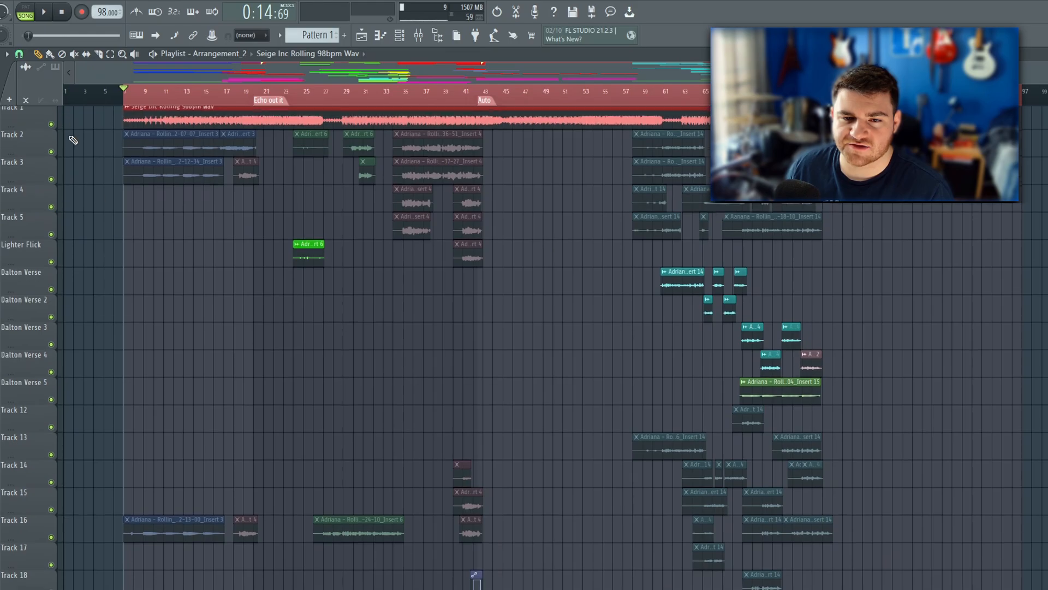
{"action": "scroll", "coordinate": [754, 306], "scroll_direction": "down", "scroll_amount": 12}
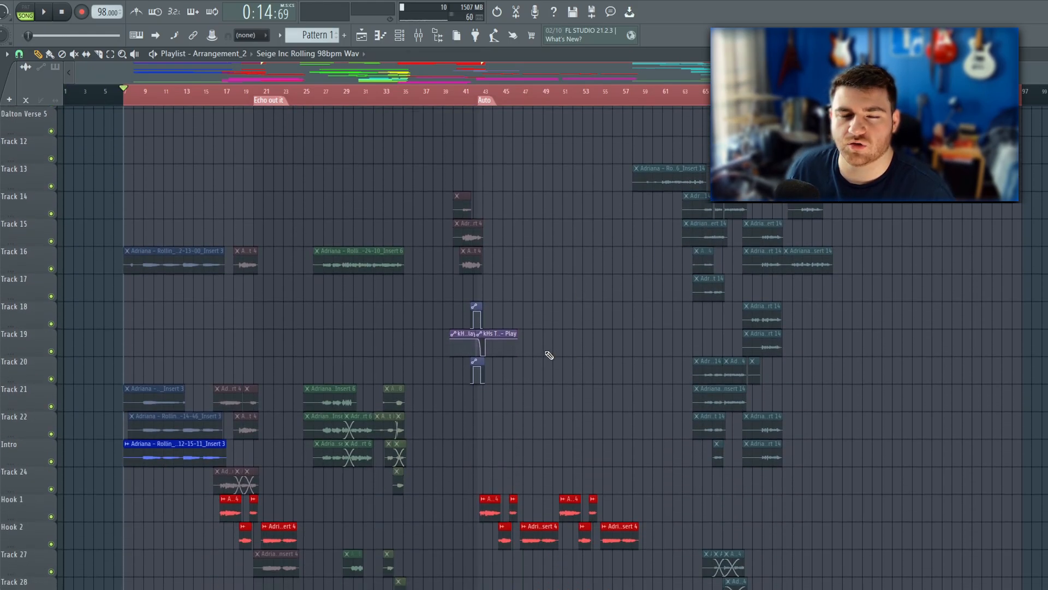
{"action": "scroll", "coordinate": [161, 302], "scroll_direction": "up", "scroll_amount": 1}
{"action": "scroll", "coordinate": [401, 398], "scroll_direction": "down", "scroll_amount": 6}
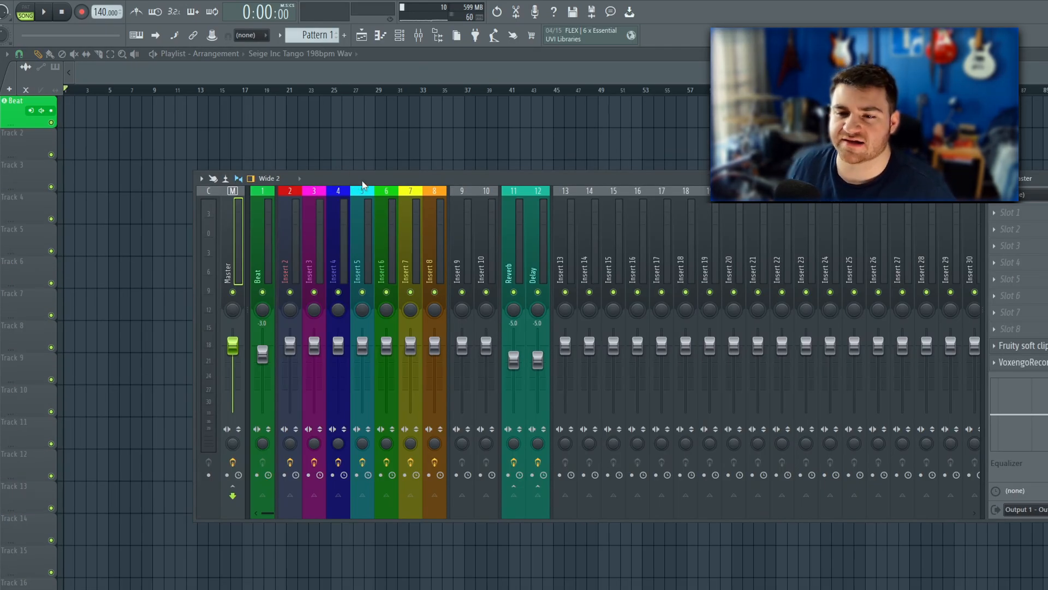
Compare the effect chains of Insert 2 and Insert 3 in the recording template's mixer
{"action": "left_click", "coordinate": [296, 219]}
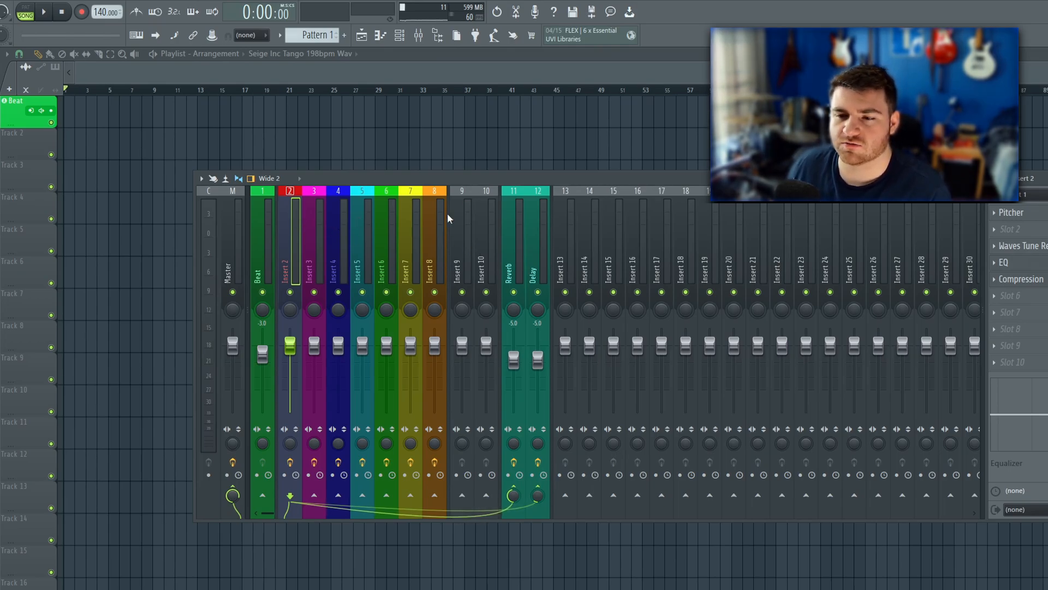
{"action": "left_click", "coordinate": [306, 214]}
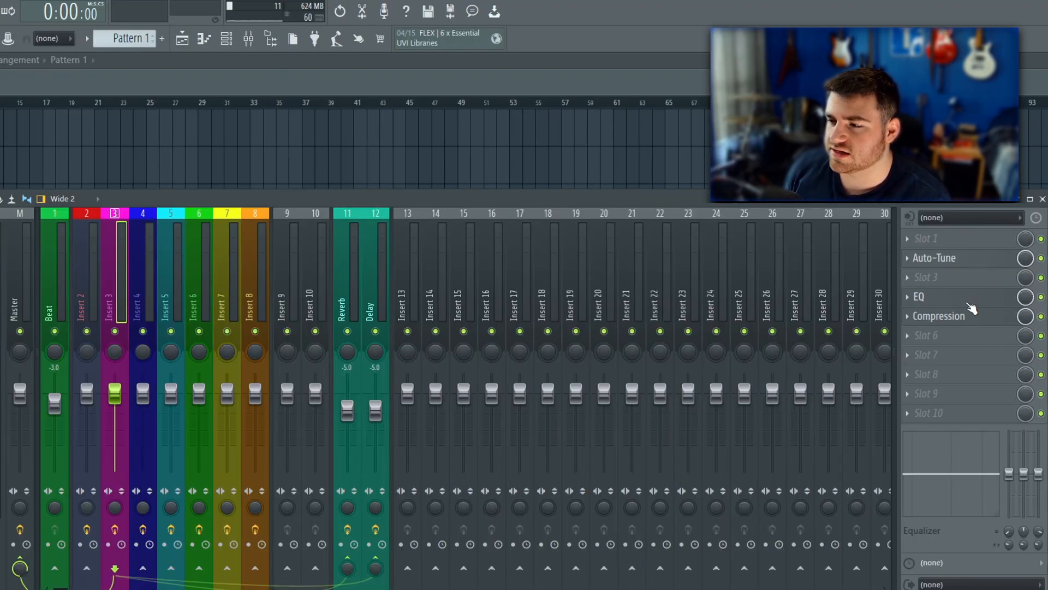
{"action": "left_click", "coordinate": [92, 273]}
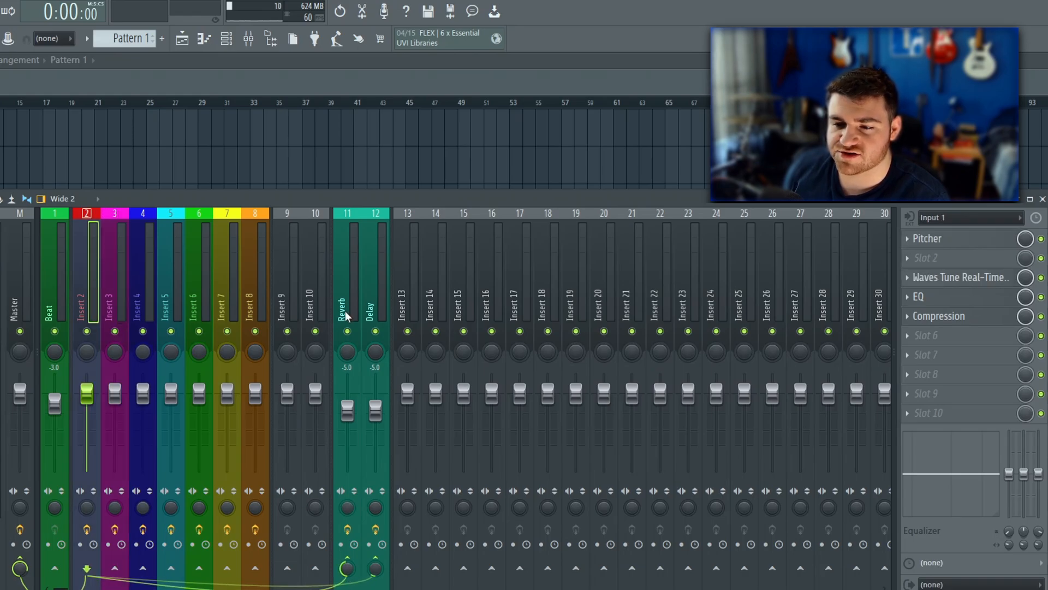
{"action": "left_click", "coordinate": [117, 293]}
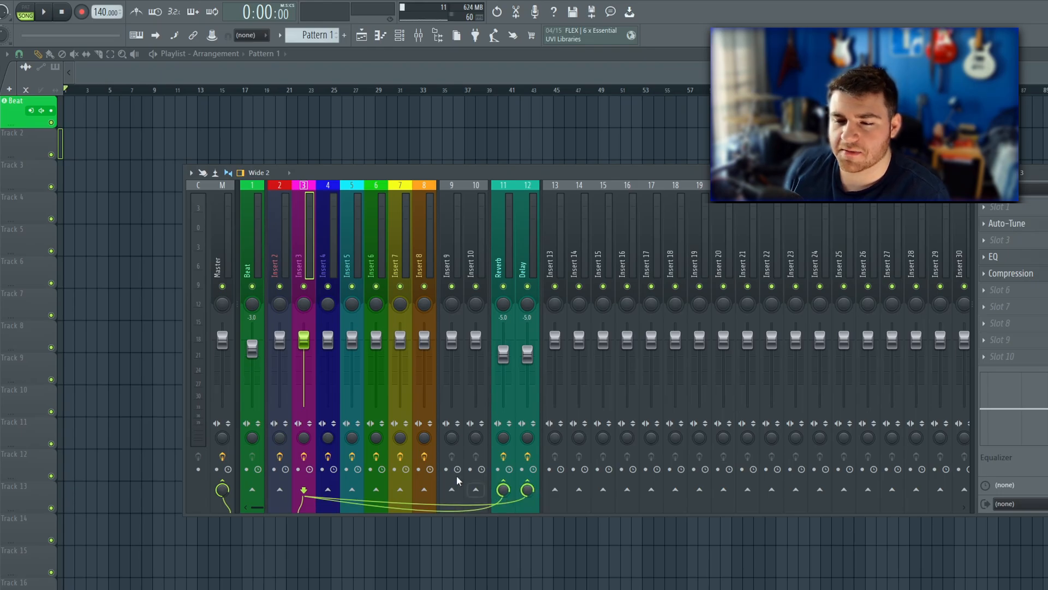
Check the Reverb and Delay sends of Inserts 3, 4 and 5
{"action": "left_click", "coordinate": [527, 494]}
{"action": "mouse_move", "coordinate": [527, 354]}
{"action": "left_mouse_down"}
{"action": "mouse_move", "coordinate": [528, 383]}
{"action": "mouse_move", "coordinate": [528, 355]}
{"action": "left_mouse_up"}
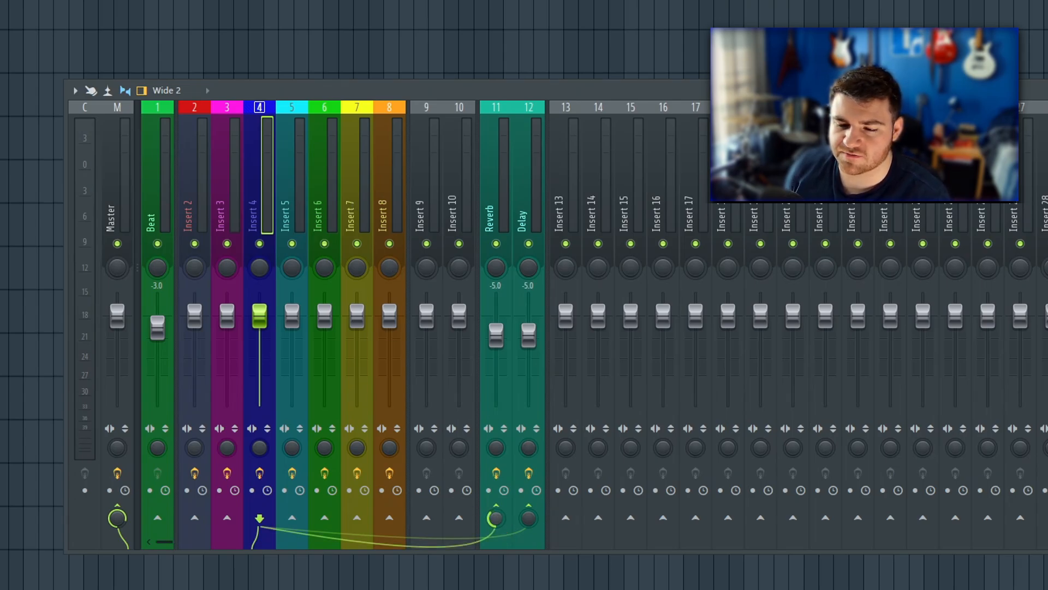
{"action": "key", "text": "Right"}
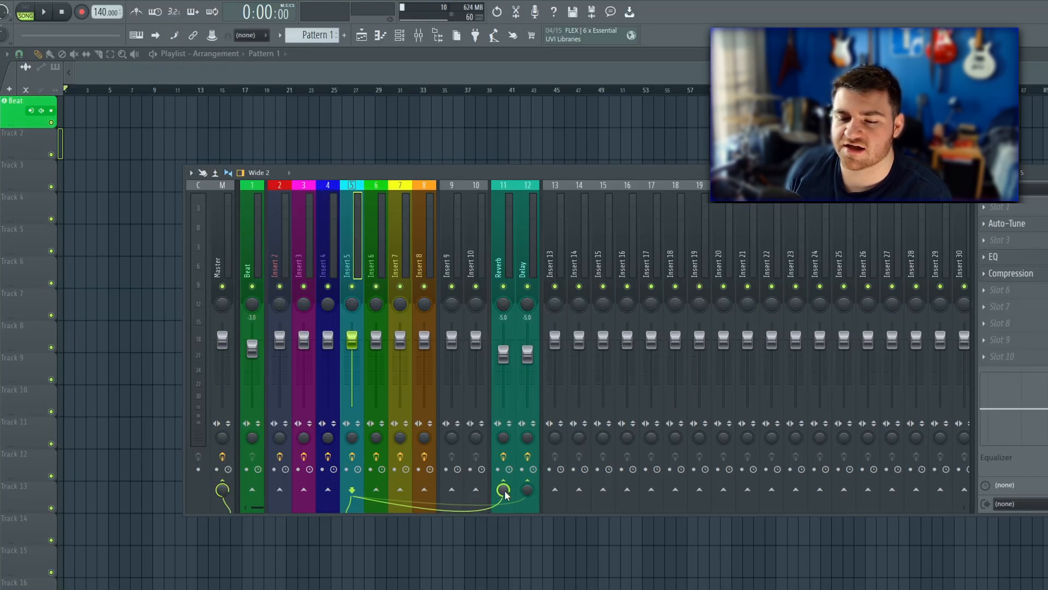
{"action": "key", "text": "Left"}
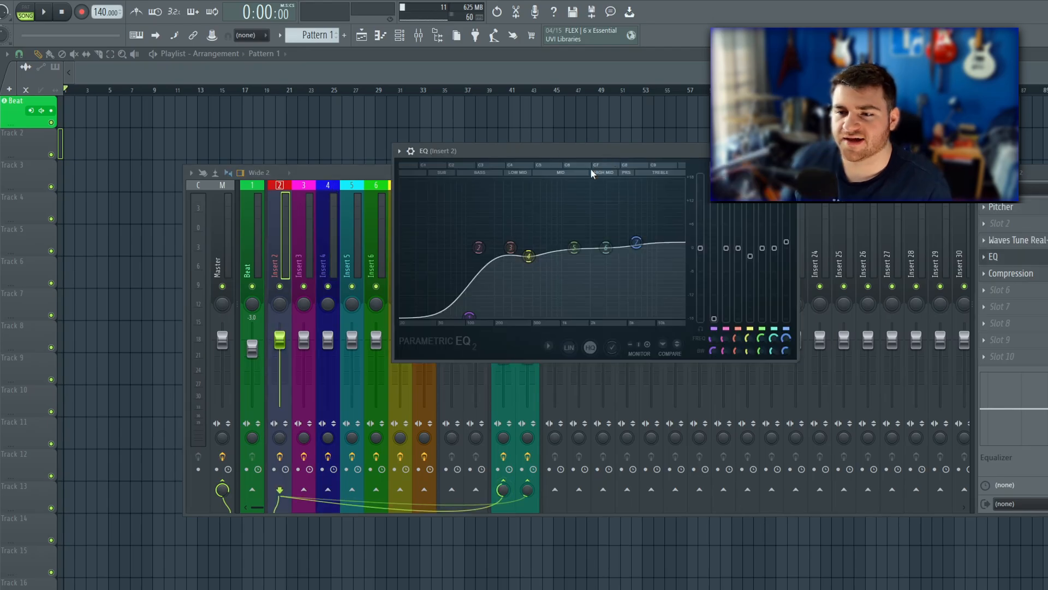
Inspect the EQ curve and the Pitcher settings on Insert 2
{"action": "left_click_drag", "start_coordinate": [557, 153], "coordinate": [511, 159]}
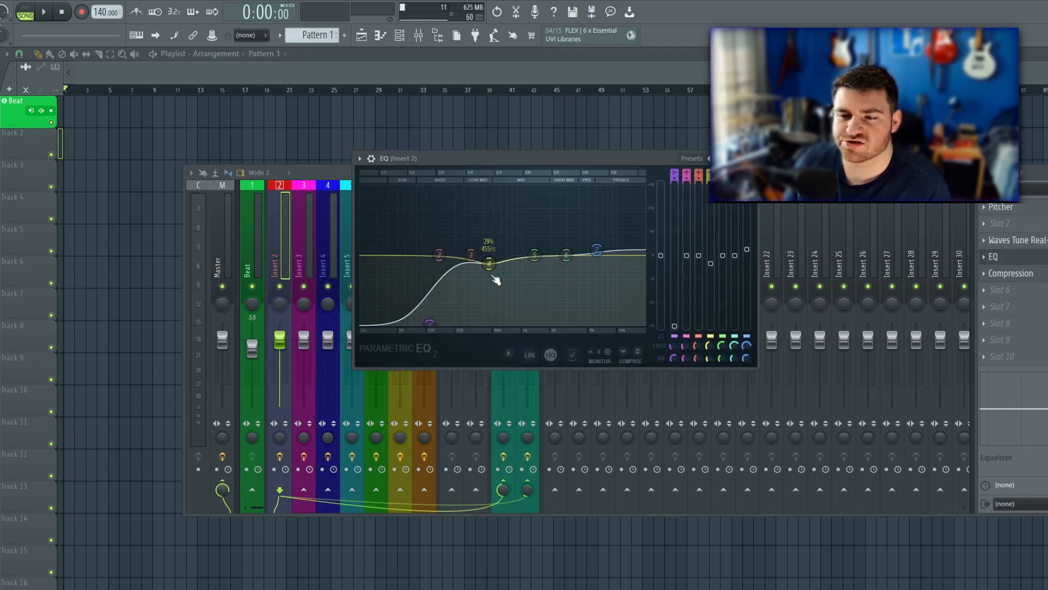
{"action": "left_click", "coordinate": [752, 158]}
{"action": "left_click", "coordinate": [1043, 273]}
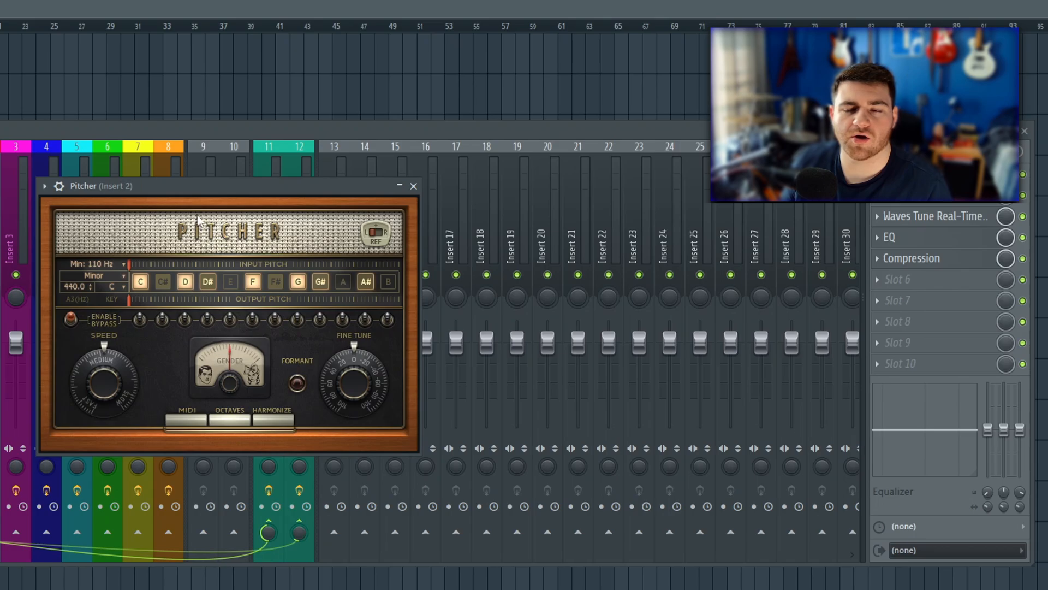
{"action": "left_click_drag", "start_coordinate": [195, 185], "coordinate": [358, 164]}
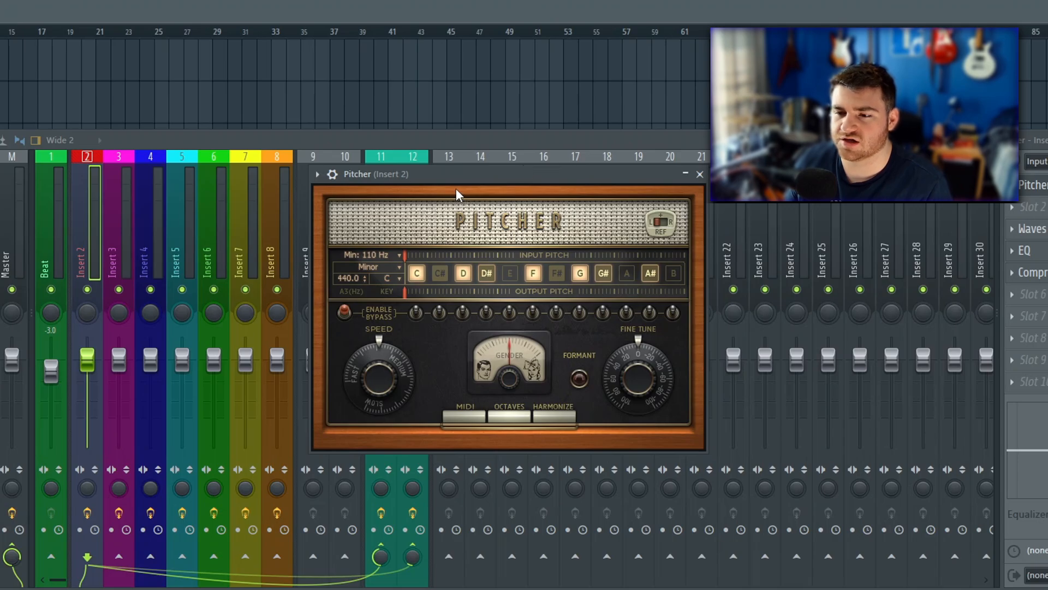
{"action": "left_click_drag", "start_coordinate": [425, 167], "coordinate": [343, 142]}
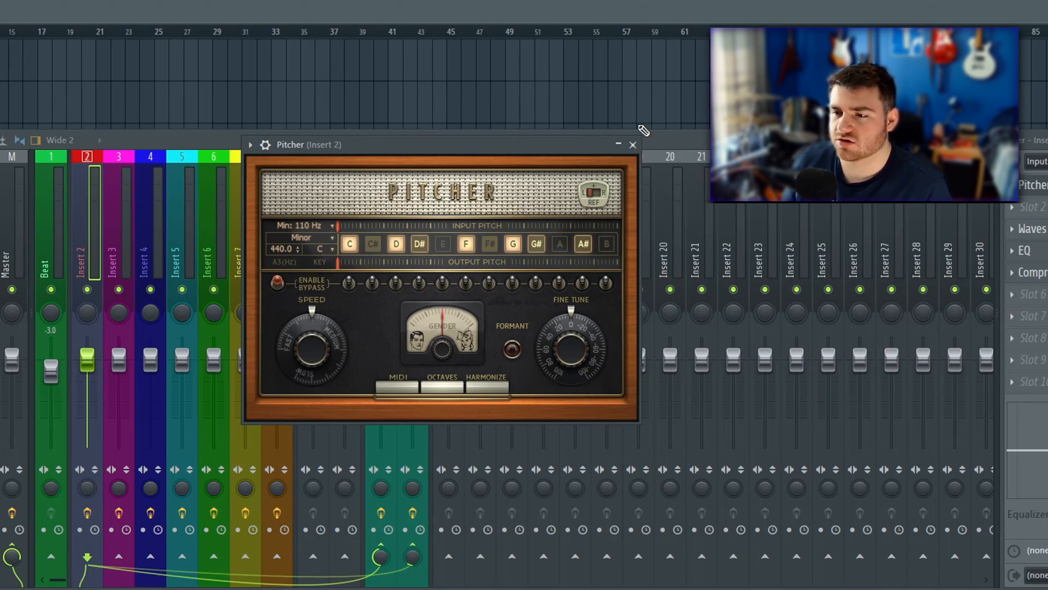
{"action": "left_click", "coordinate": [633, 144]}
Examine the low-cut and low-mid bands in Insert 2's EQ and view its Compression settings
{"action": "left_click", "coordinate": [1024, 250]}
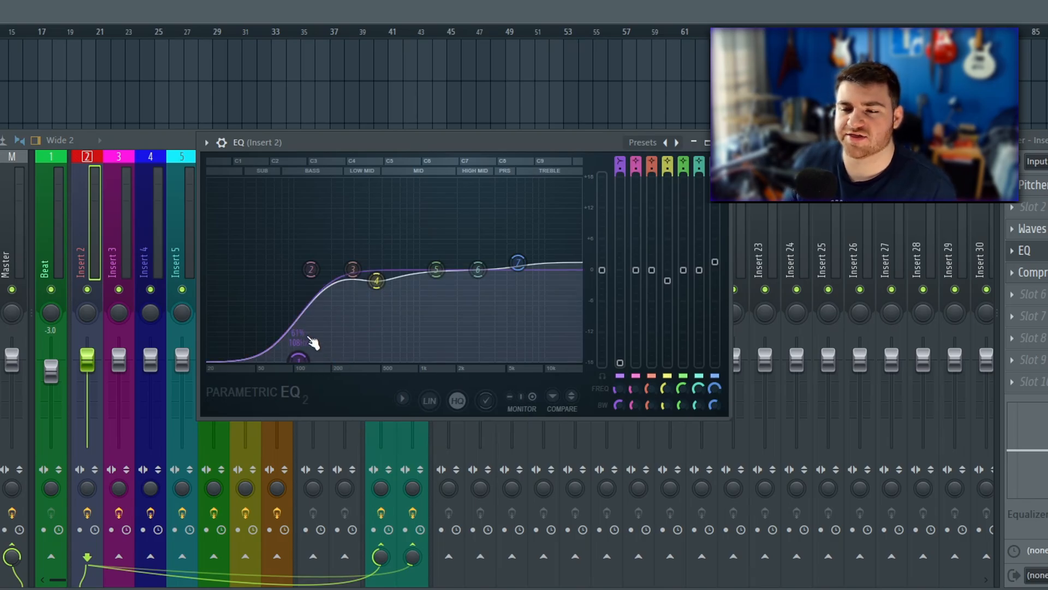
{"action": "mouse_move", "coordinate": [380, 282]}
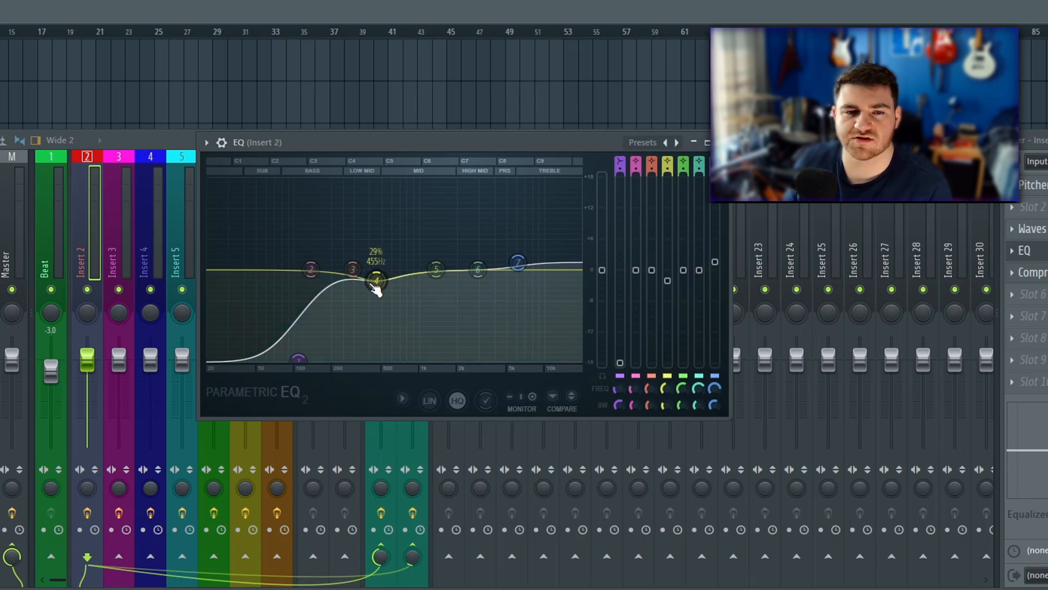
{"action": "left_click_drag", "start_coordinate": [377, 288], "coordinate": [382, 289]}
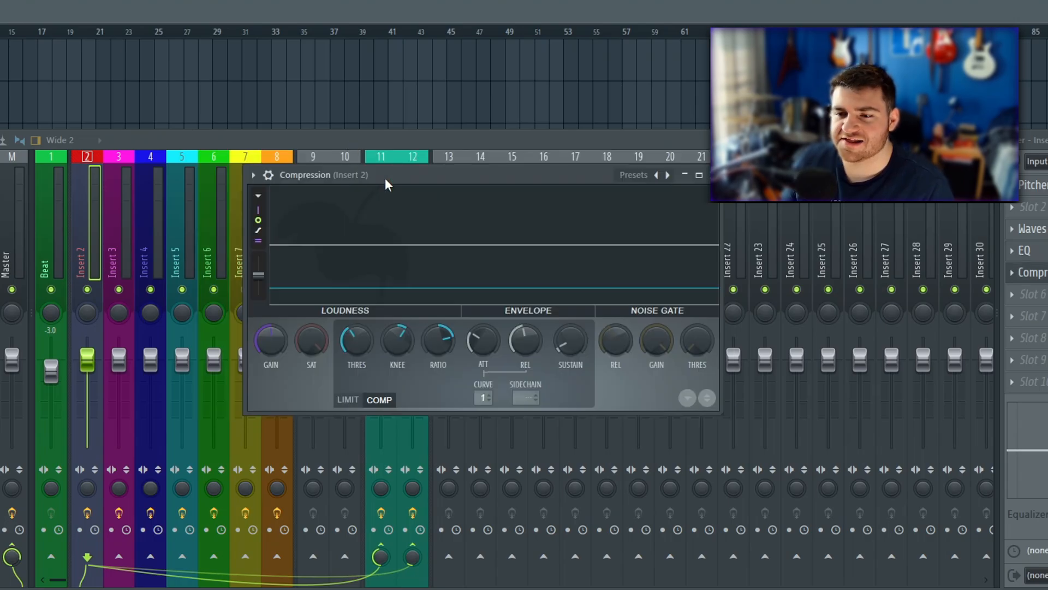
{"action": "left_click_drag", "start_coordinate": [384, 179], "coordinate": [367, 173]}
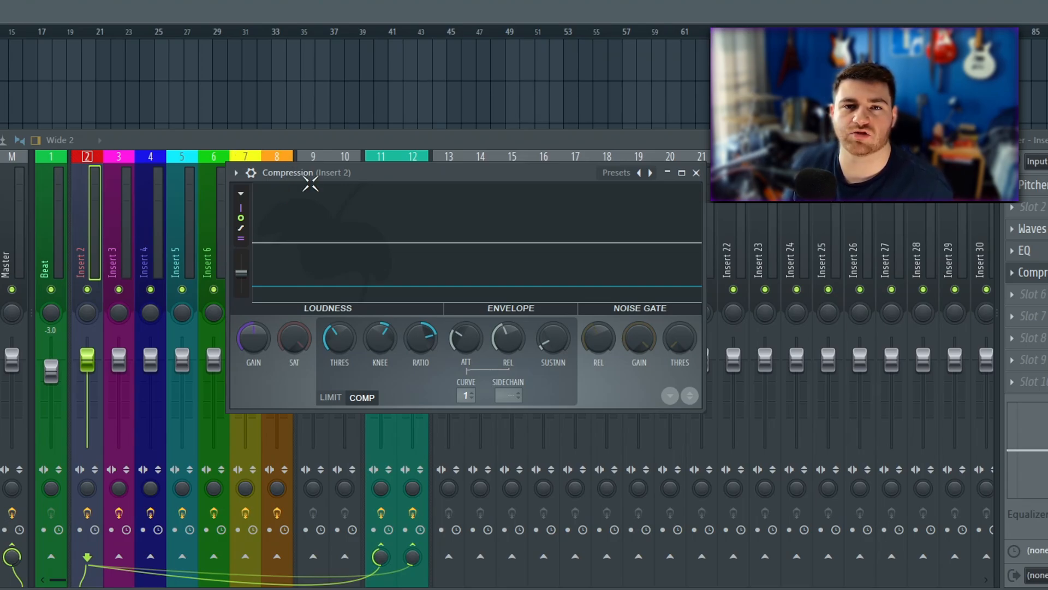
{"action": "left_click", "coordinate": [120, 256]}
{"action": "left_click_drag", "start_coordinate": [122, 329], "coordinate": [123, 310]}
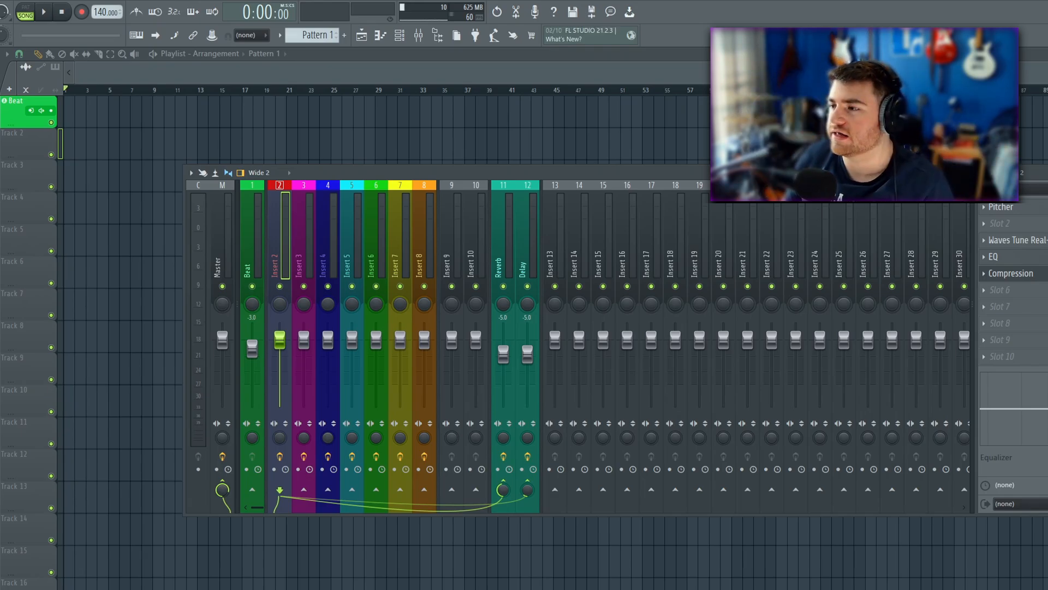
Move the Seige Inc Tango 198bpm Wav clip on the Beat track to start at bar 3
{"action": "key", "text": "F9"}
{"action": "left_click_drag", "start_coordinate": [1032, 116], "coordinate": [115, 117]}
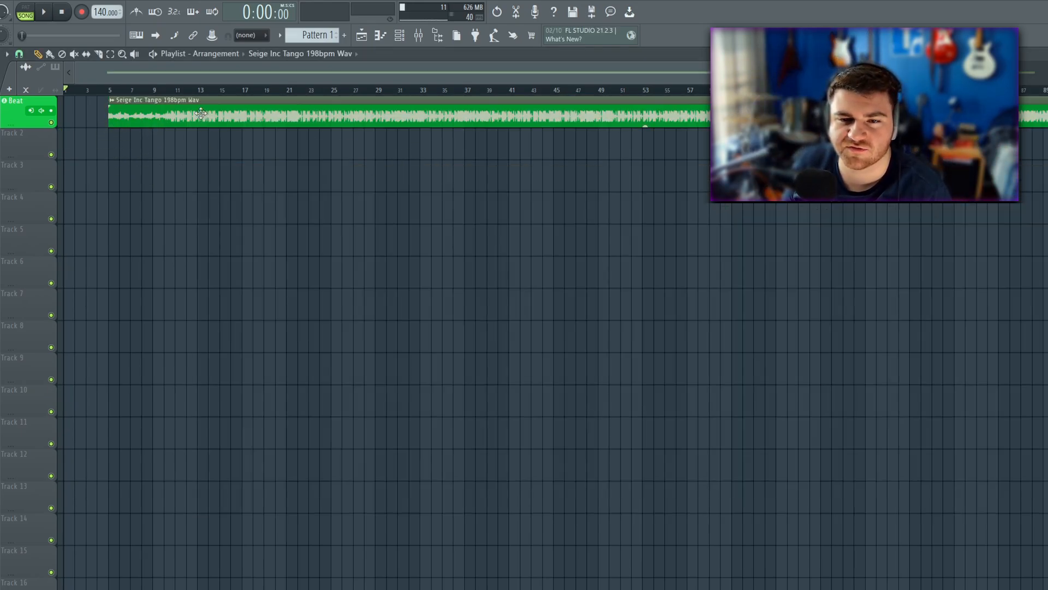
{"action": "mouse_move", "coordinate": [646, 122]}
{"action": "left_mouse_down"}
{"action": "mouse_move", "coordinate": [622, 124]}
{"action": "mouse_move", "coordinate": [639, 124]}
{"action": "left_mouse_up"}
{"action": "left_click_drag", "start_coordinate": [638, 124], "coordinate": [626, 124]}
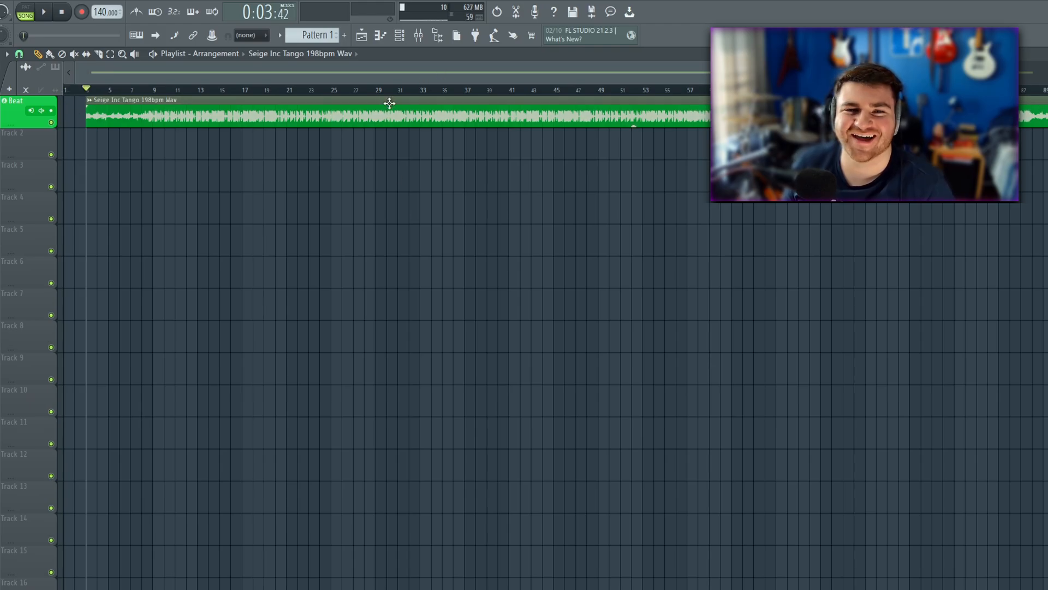
Lower the loudness threshold in Insert 2's Compression and adjust its noise gate threshold
{"action": "left_click", "coordinate": [418, 35]}
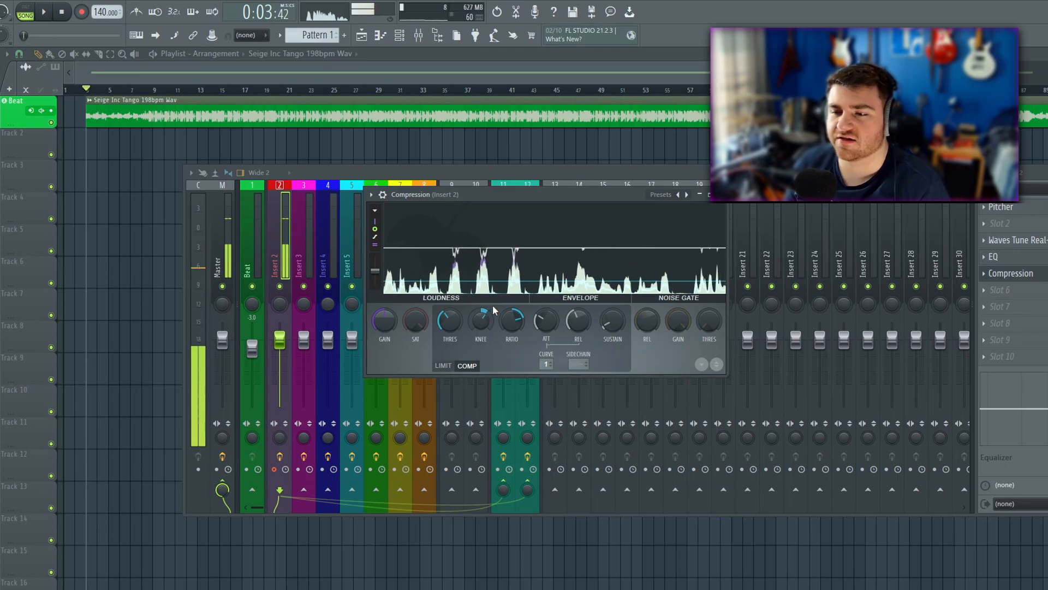
{"action": "left_click_drag", "start_coordinate": [451, 322], "coordinate": [451, 335]}
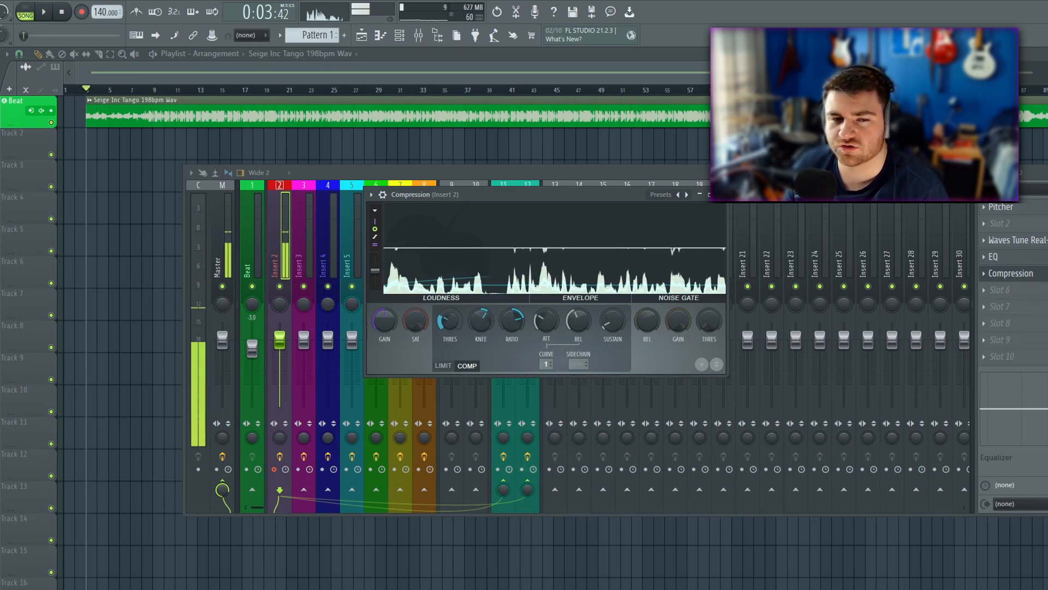
{"action": "left_click_drag", "start_coordinate": [707, 327], "coordinate": [707, 322]}
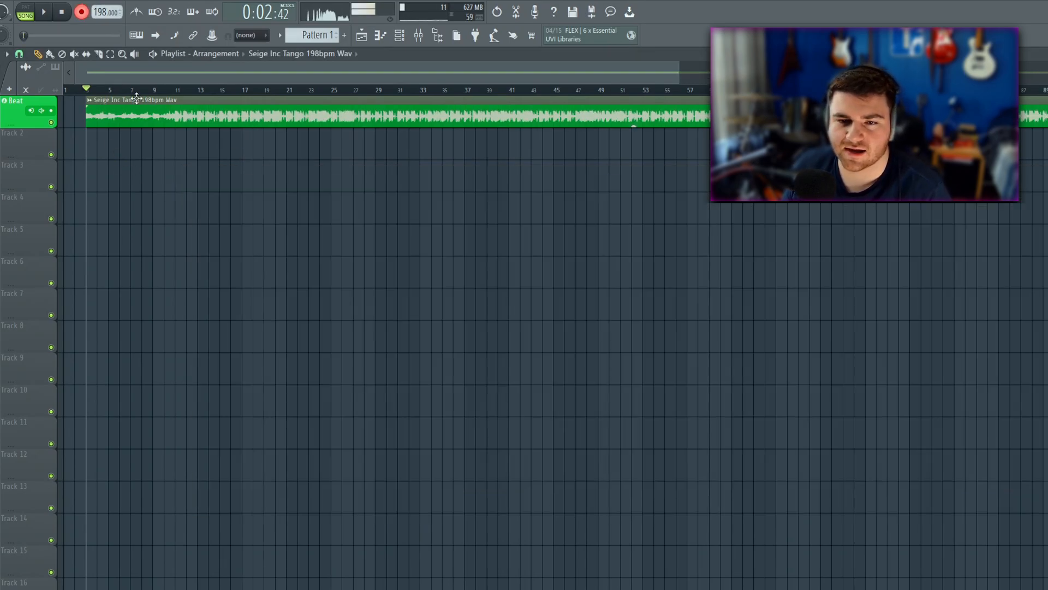
Record the first Insert 2 vocal take on Track 2 at 198 BPM, leaving only about bars 9 to 17 unmuted
{"action": "key", "text": "space"}
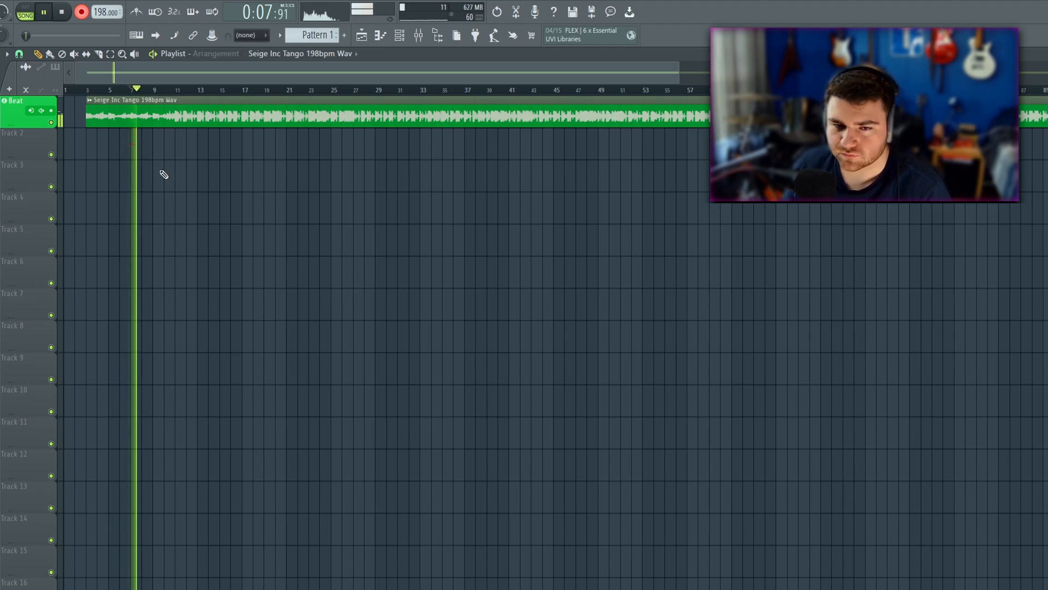
{"action": "key", "text": "F9"}
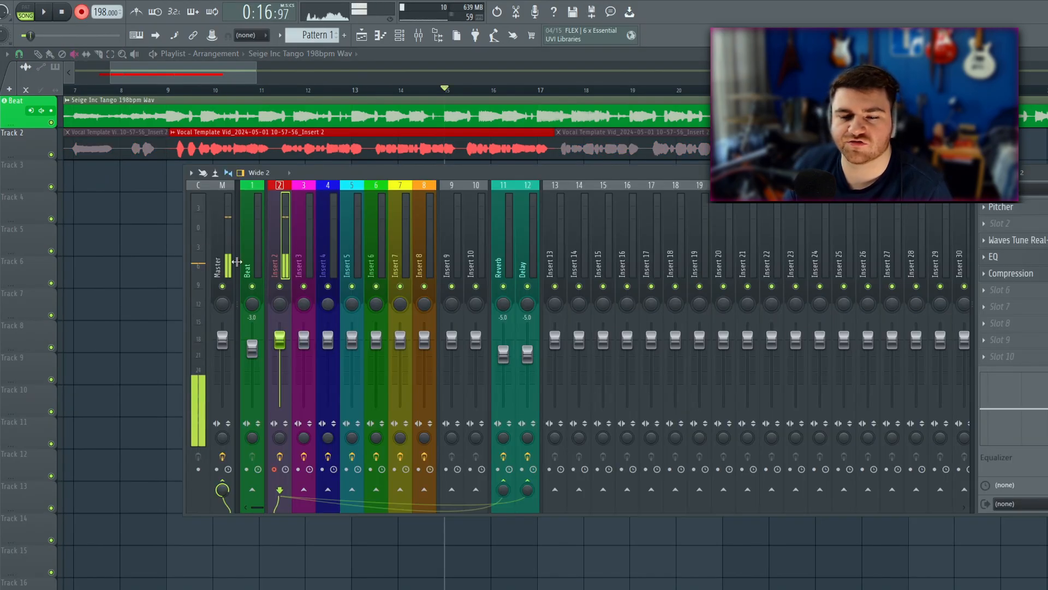
{"action": "key", "text": "F9"}
Record a second Insert 2 vocal take on Track 3, starting at bar 15
{"action": "key", "text": "space"}
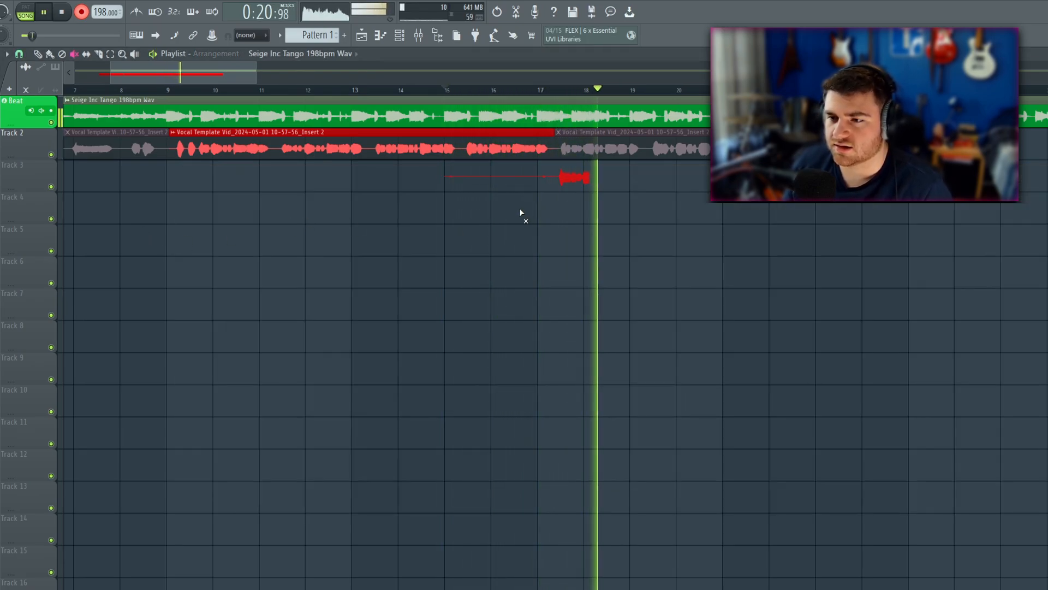
{"action": "scroll", "coordinate": [521, 205], "scroll_direction": "down", "scroll_amount": 2}
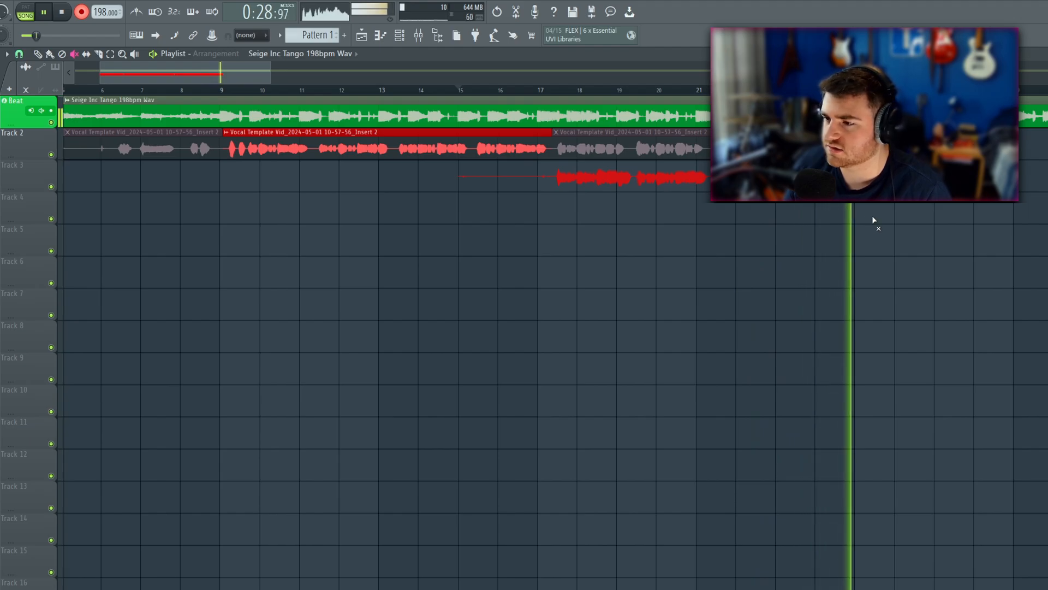
{"action": "key", "text": "space"}
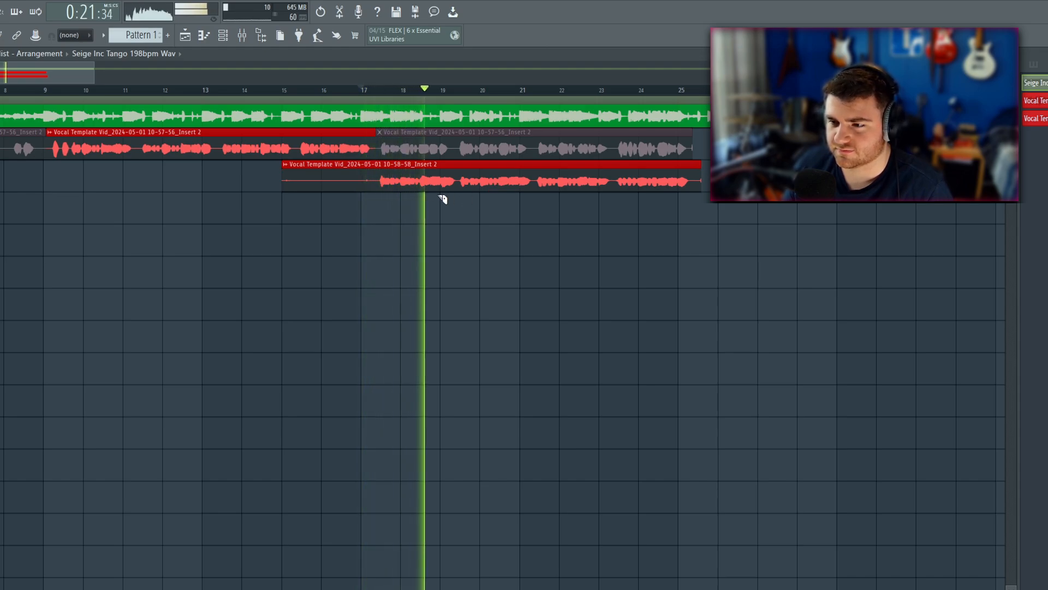
Play back the Track 3 take around bar 19, slice it after its first phrase and mute that phrase
{"action": "key", "text": "space"}
{"action": "left_click", "coordinate": [443, 90]}
{"action": "key", "text": "space"}
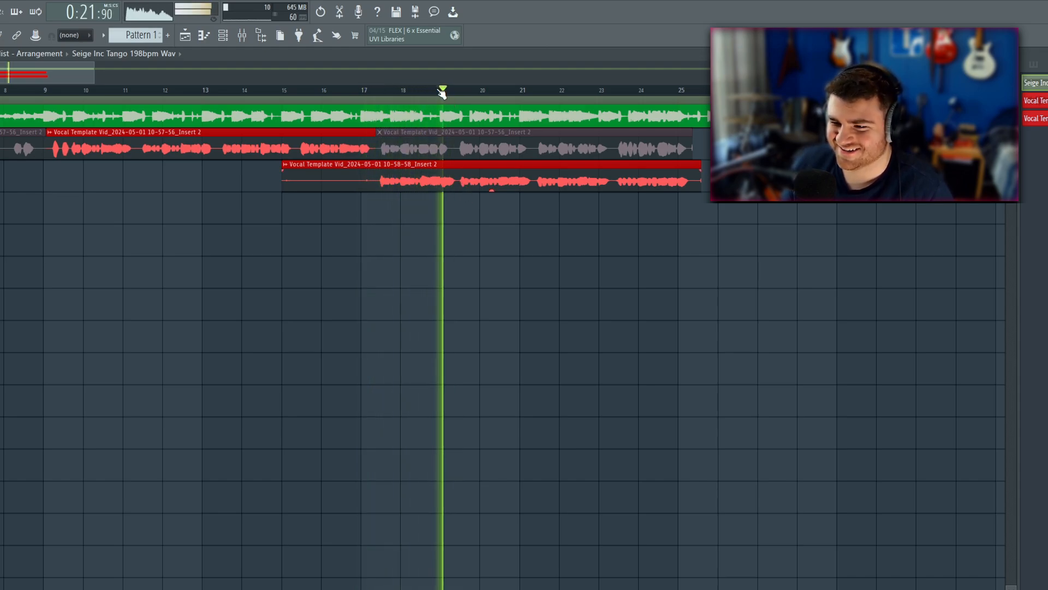
{"action": "key", "text": "space"}
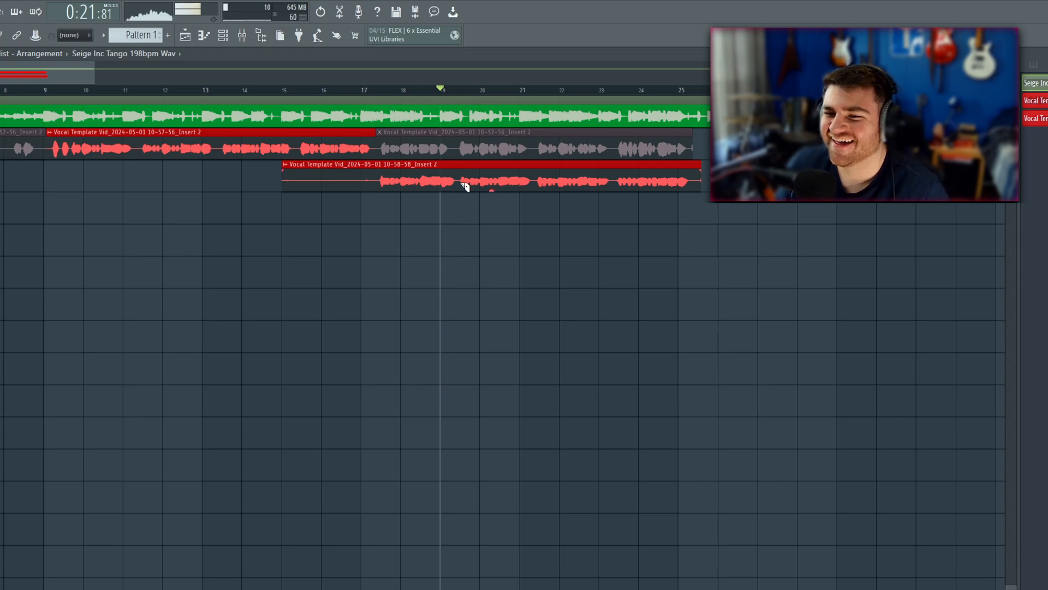
{"action": "scroll", "coordinate": [322, 84], "scroll_direction": "right", "scroll_amount": 2}
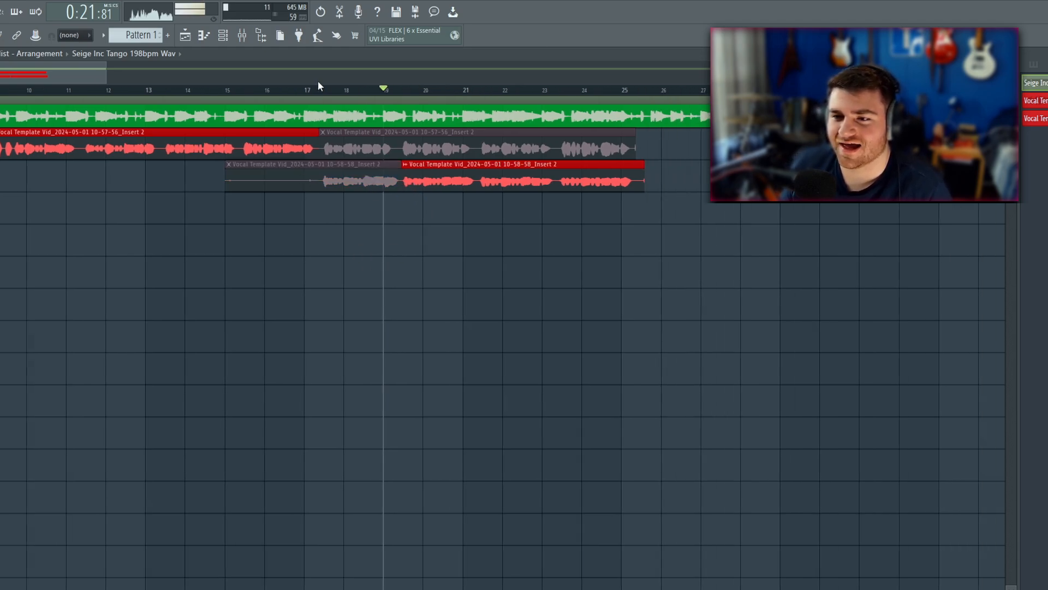
Record a replacement for the muted first phrase on Track 4 from bar 15 and trim it to that phrase
{"action": "key", "text": "space"}
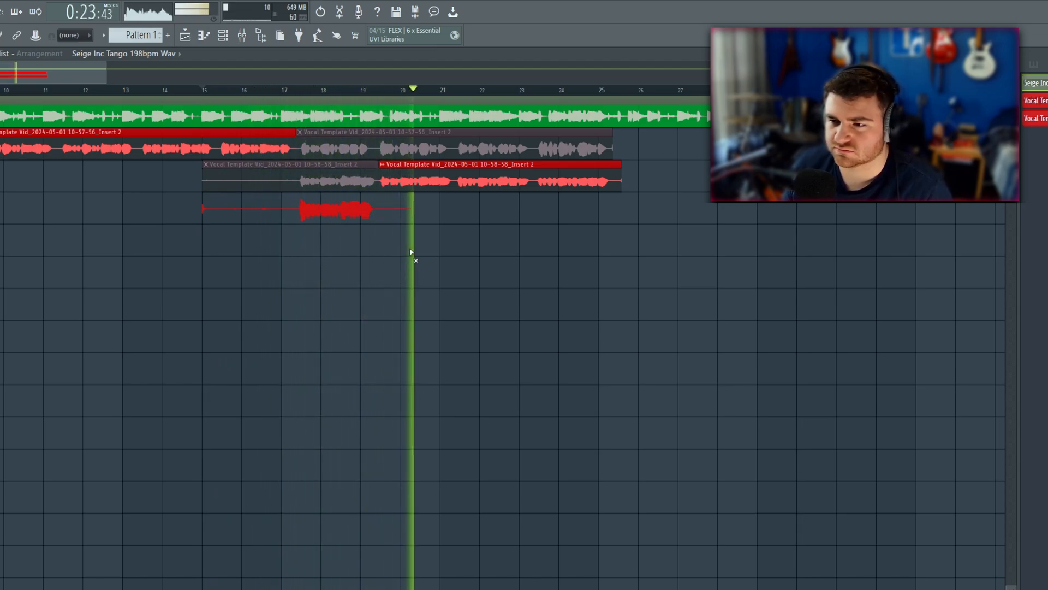
{"action": "key", "text": "space"}
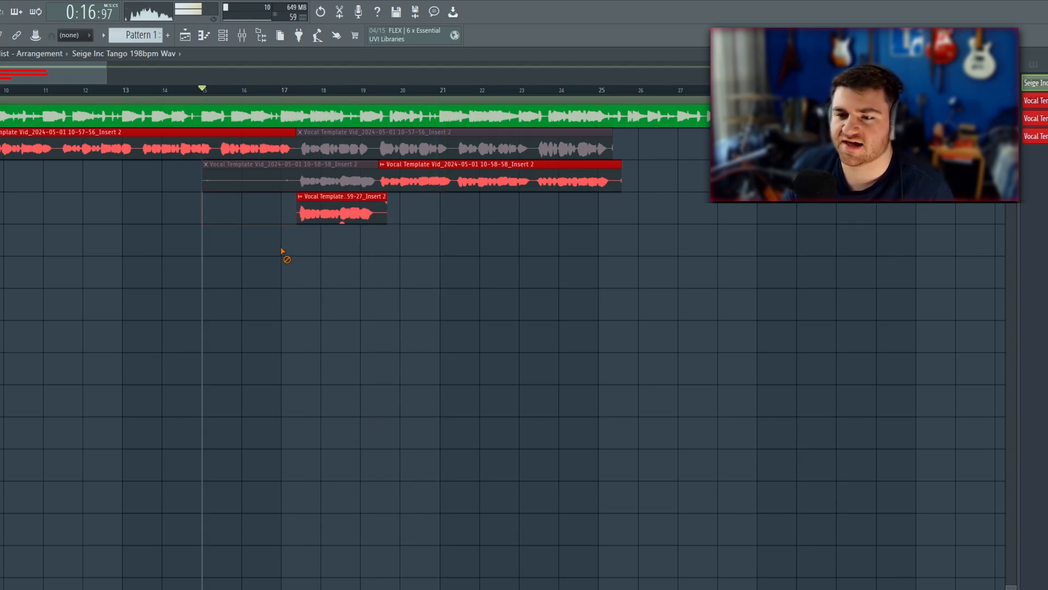
{"action": "scroll", "coordinate": [277, 212], "scroll_direction": "down", "scroll_amount": 3}
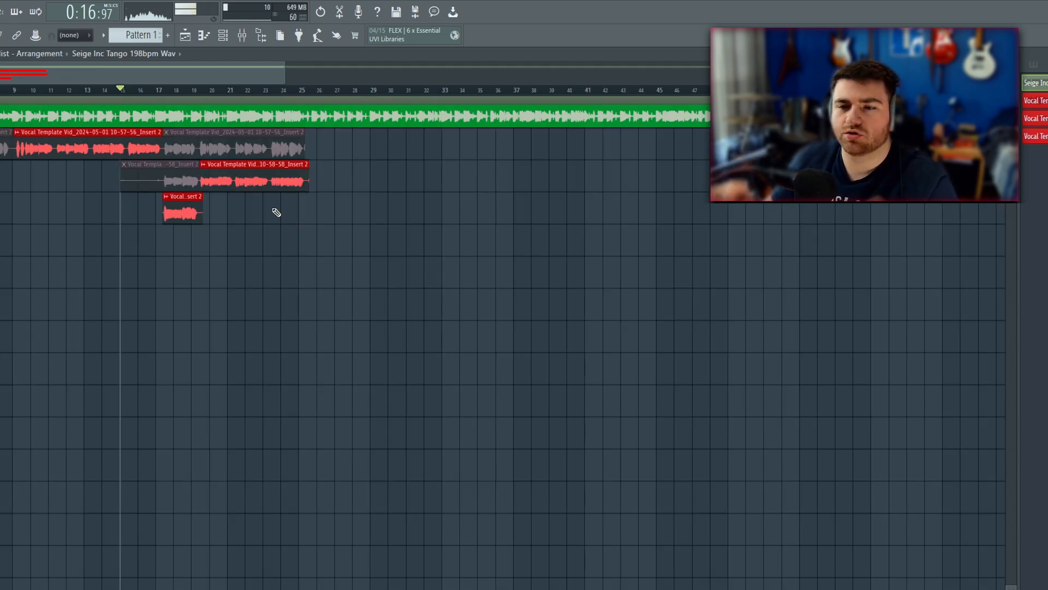
Arm Insert 3 for recording and record a vocal take on Track 4 from bar 23
{"action": "key", "text": "F9"}
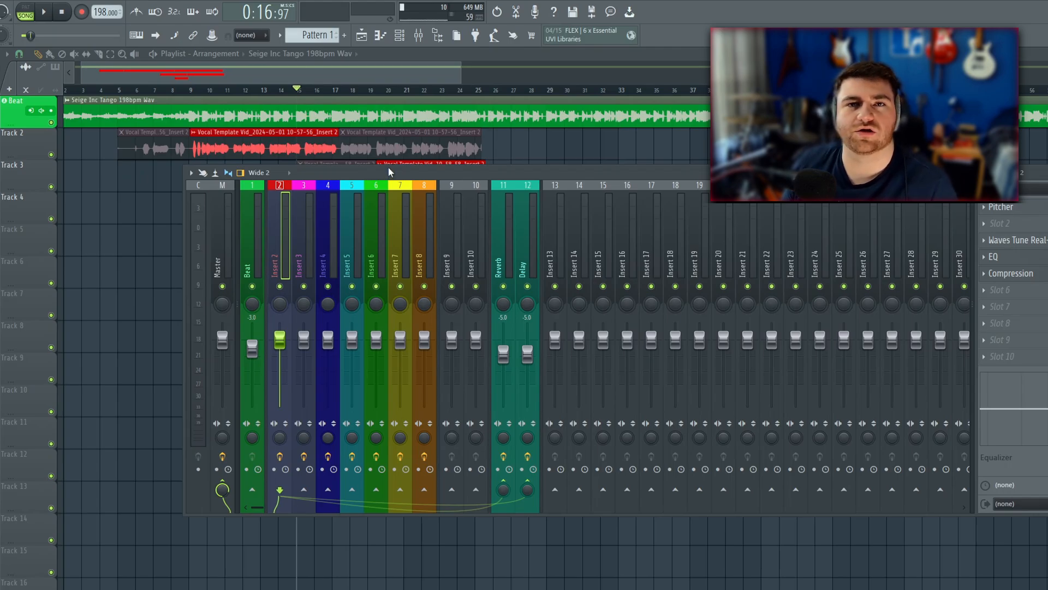
{"action": "left_click", "coordinate": [307, 215]}
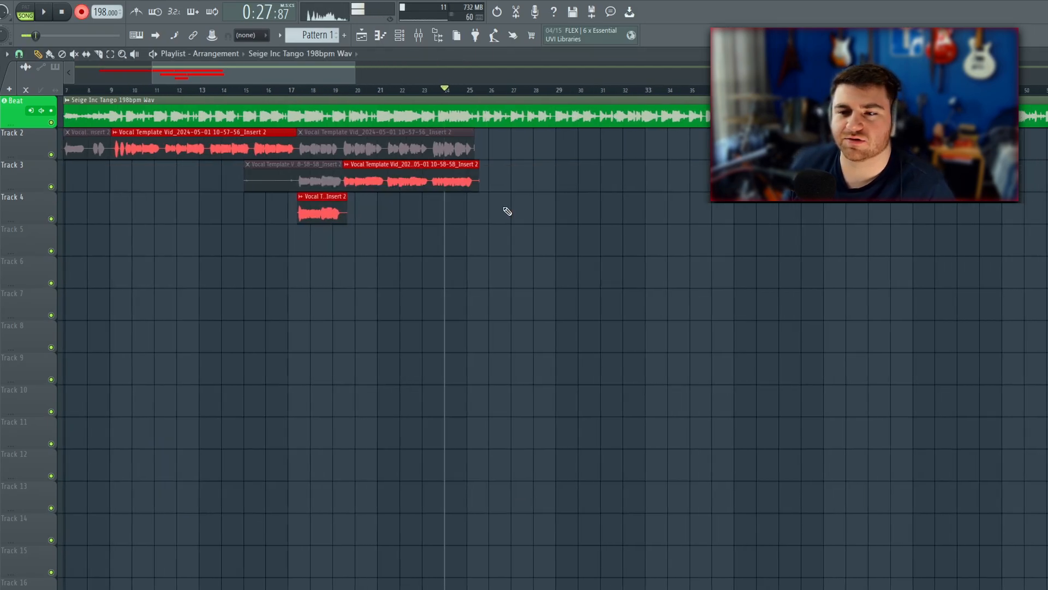
{"action": "scroll", "coordinate": [507, 211], "scroll_direction": "up", "scroll_amount": 2}
{"action": "key", "text": "space"}
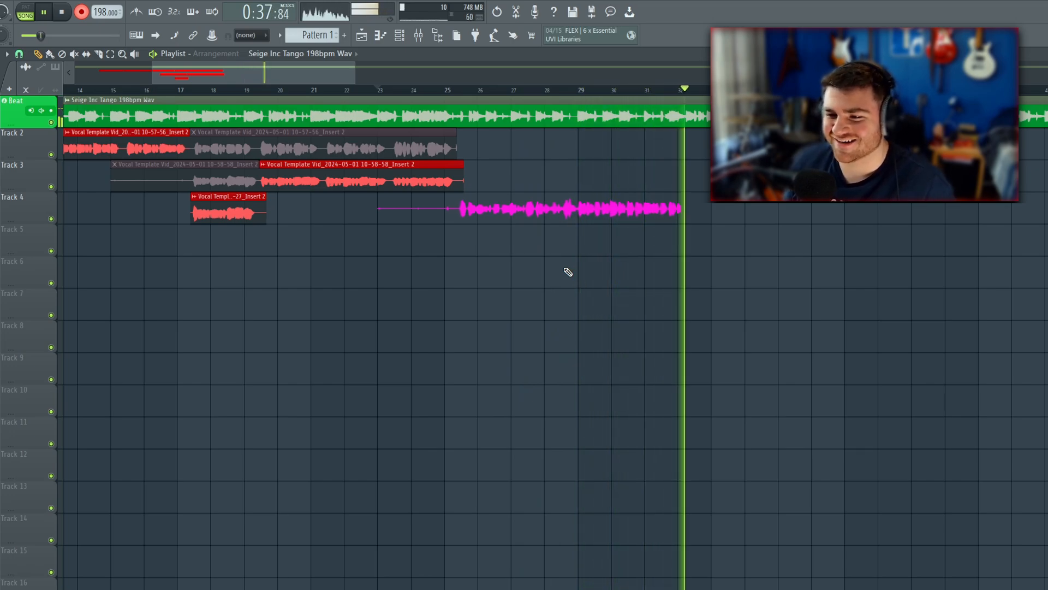
{"action": "key", "text": "space"}
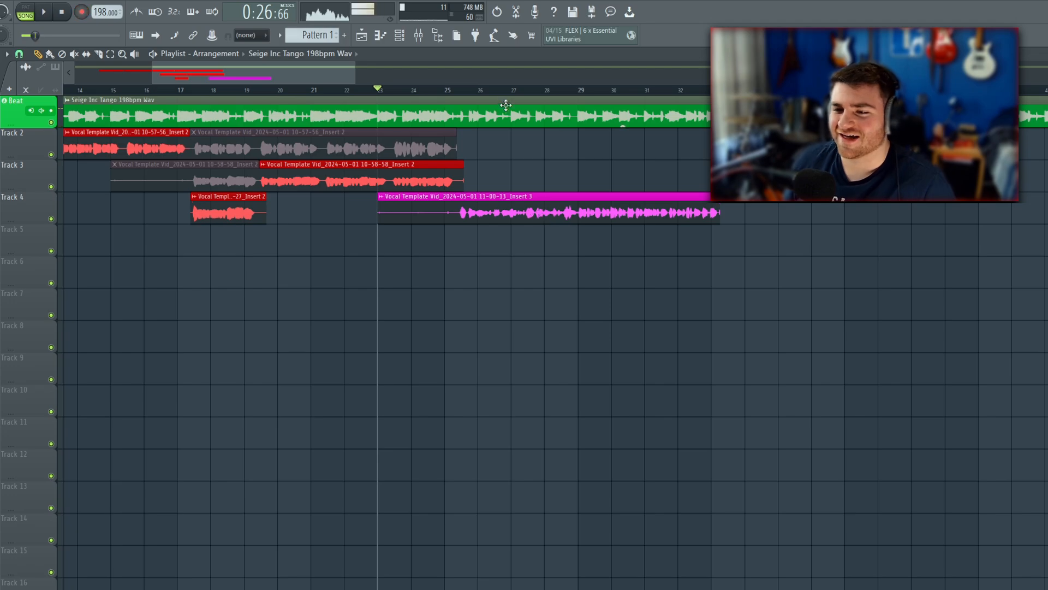
Play back the Insert 3 take on Track 4 from about bar 27 and mute the whole clip
{"action": "scroll", "coordinate": [511, 82], "scroll_direction": "right", "scroll_amount": 2}
{"action": "left_click", "coordinate": [446, 89]}
{"action": "key", "text": "space"}
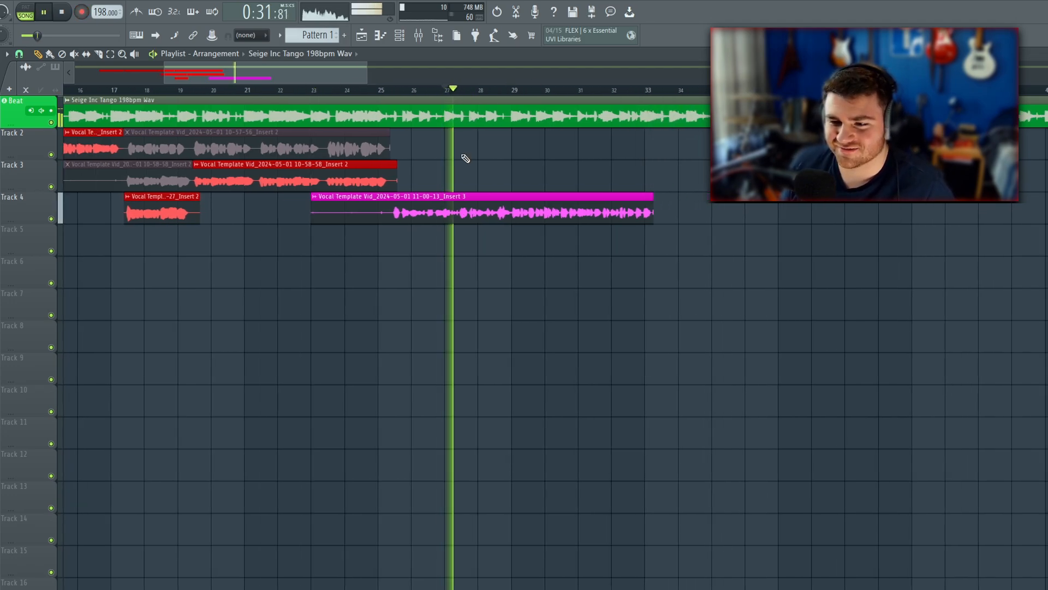
{"action": "key", "text": "space"}
{"action": "key", "text": "space"}
{"action": "key", "text": "space"}
{"action": "right_click", "coordinate": [315, 196]}
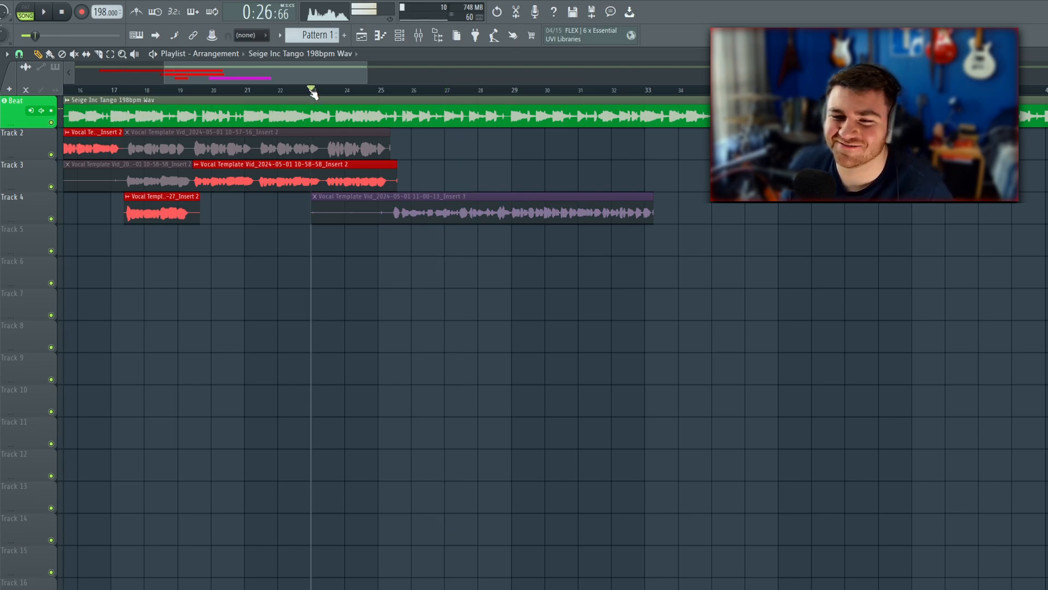
Record another Insert 3 take on Track 5 from bar 23 and mute its section after bar 29
{"action": "key", "text": "space"}
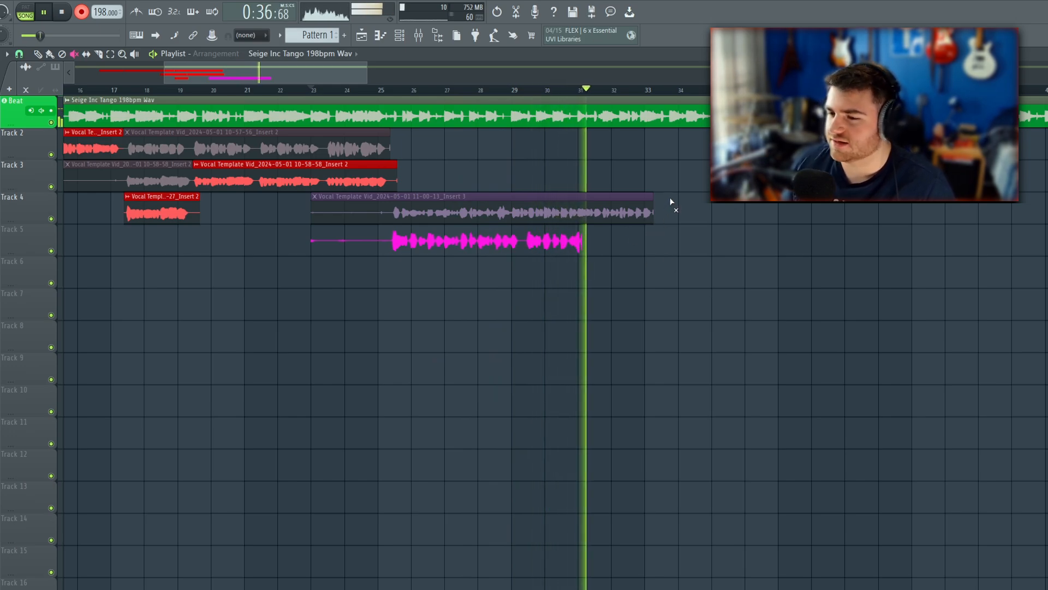
{"action": "scroll", "coordinate": [641, 270], "scroll_direction": "down", "scroll_amount": 2}
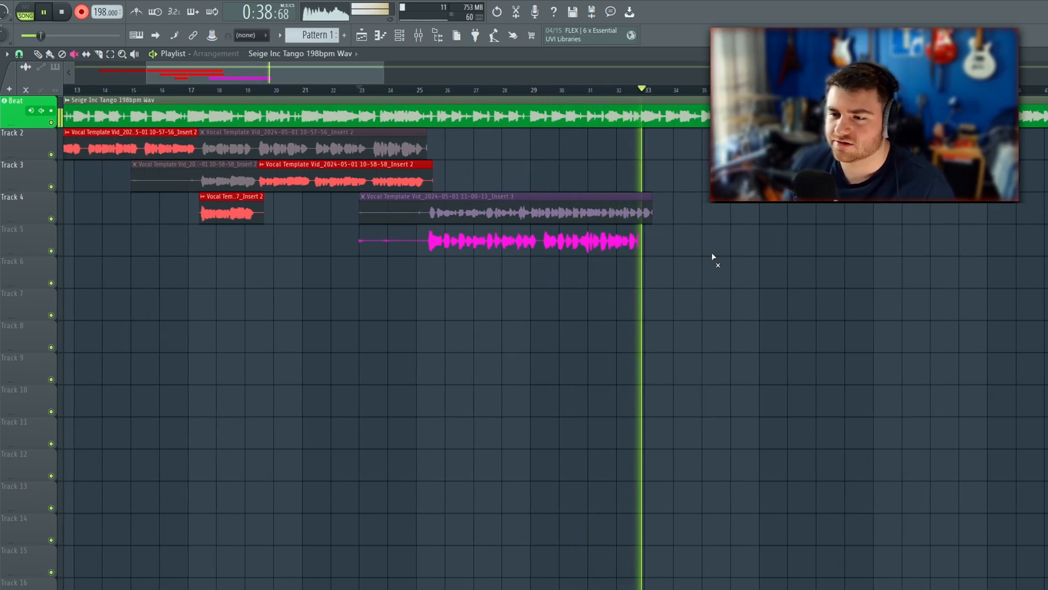
{"action": "key", "text": "space"}
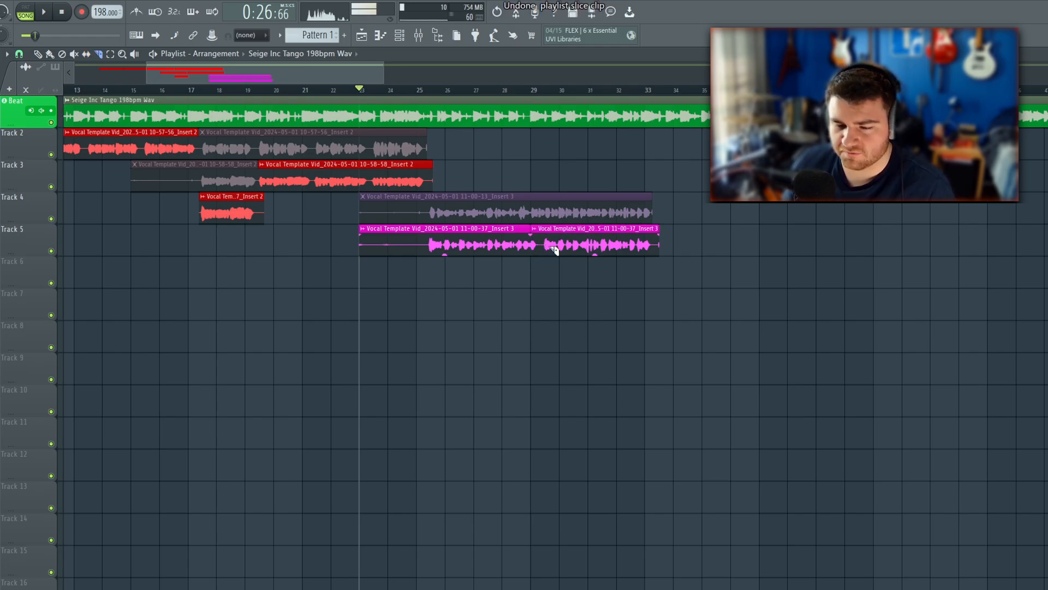
{"action": "key", "text": "t"}
{"action": "left_click", "coordinate": [608, 244]}
Record an Insert 3 take on Track 2 from about bar 27 and mute the phrase between about bars 31 and 33
{"action": "left_click", "coordinate": [484, 93]}
{"action": "key", "text": "space"}
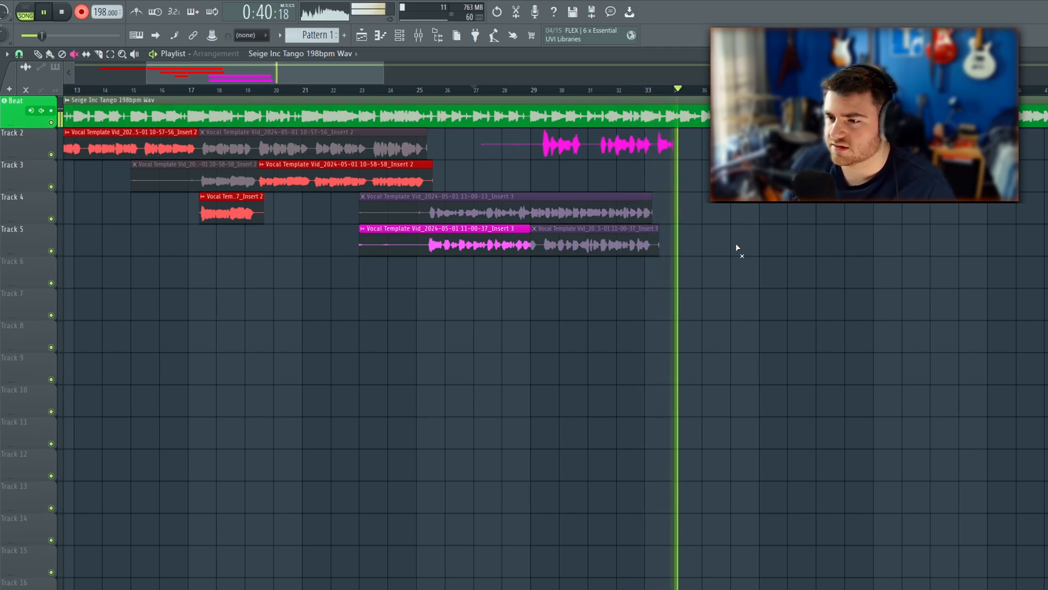
{"action": "left_click_drag", "start_coordinate": [794, 321], "coordinate": [446, 312]}
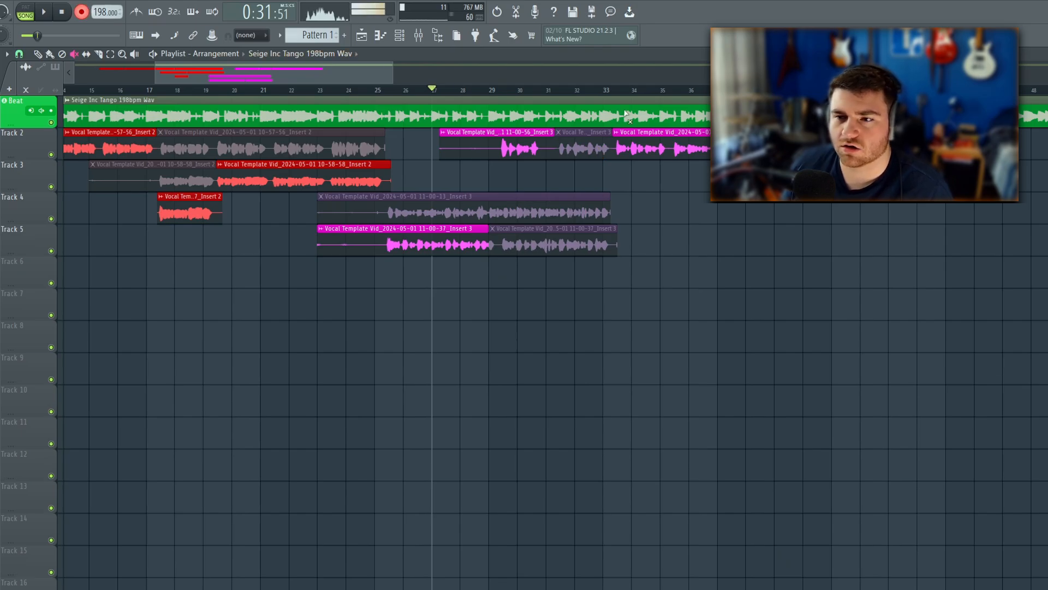
Record a replacement for the muted phrase on Track 3 from bar 30 and trim it to fit the gap
{"action": "left_click", "coordinate": [516, 92]}
{"action": "key", "text": "space"}
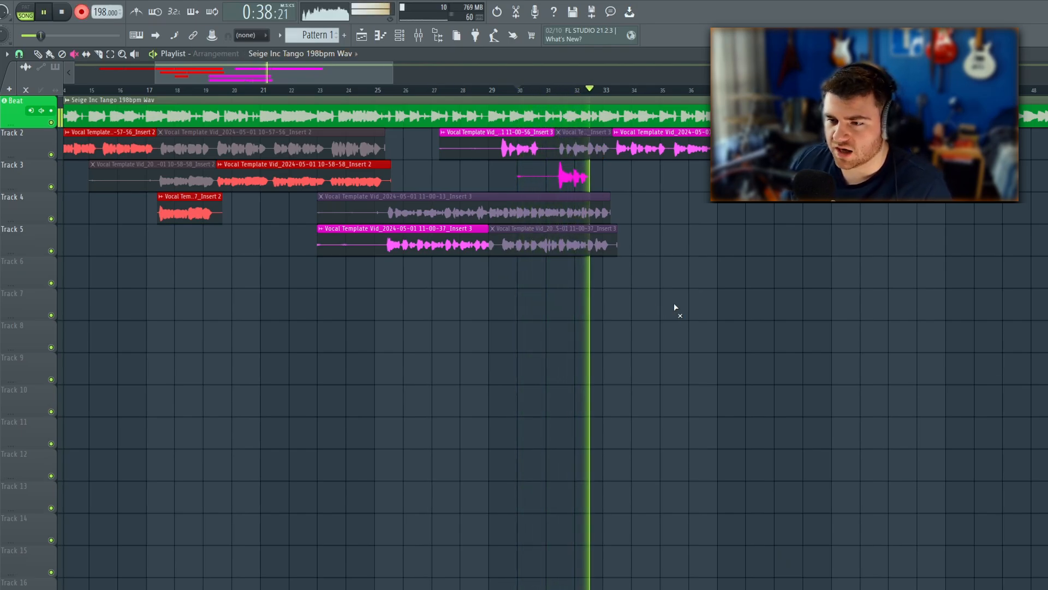
{"action": "key", "text": "space"}
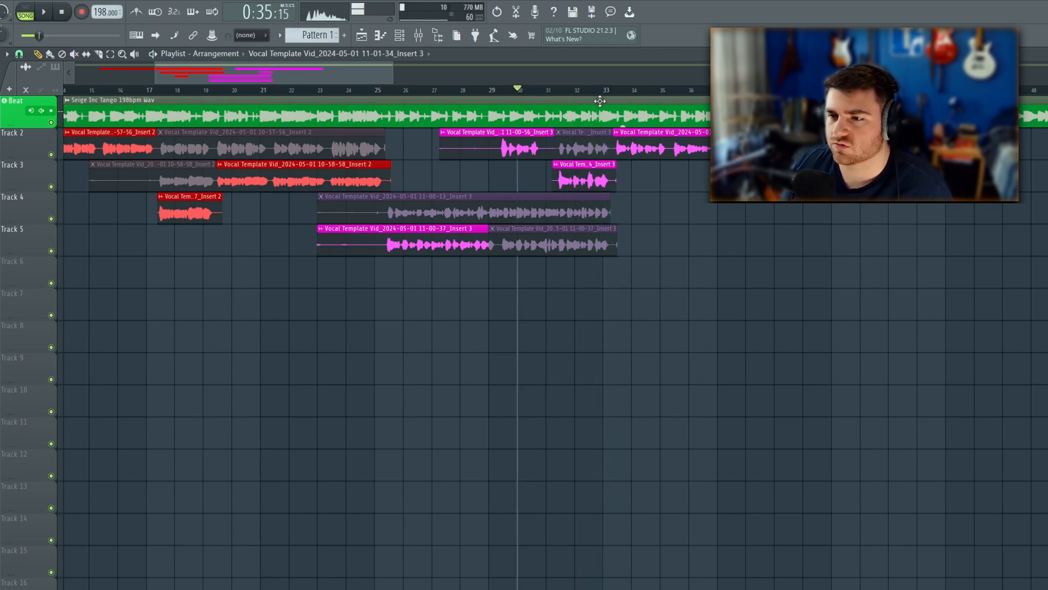
Play back the comp from about bar 31, slice the Track 2 take near bar 37 and mute the remainder
{"action": "scroll", "coordinate": [600, 101], "scroll_direction": "right", "scroll_amount": 2}
{"action": "left_click", "coordinate": [509, 94]}
{"action": "key", "text": "space"}
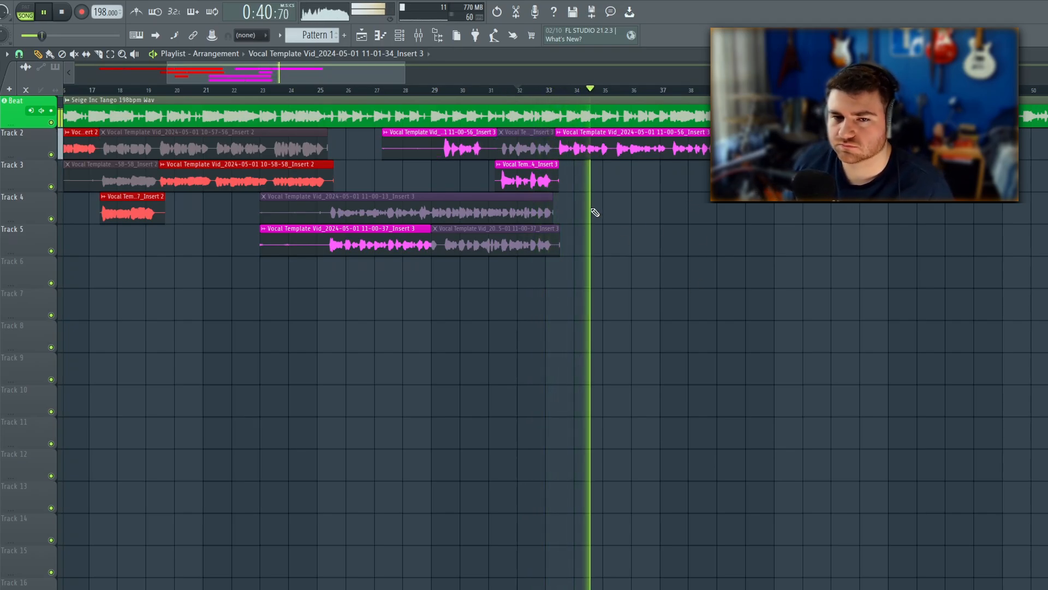
{"action": "key", "text": "c"}
{"action": "left_click_drag", "start_coordinate": [673, 161], "coordinate": [672, 151]}
{"action": "key", "text": "t"}
{"action": "left_click", "coordinate": [691, 153]}
Record a replacement for the muted ending on Track 3 and trim it to start shortly after bar 37
{"action": "key", "text": "r"}
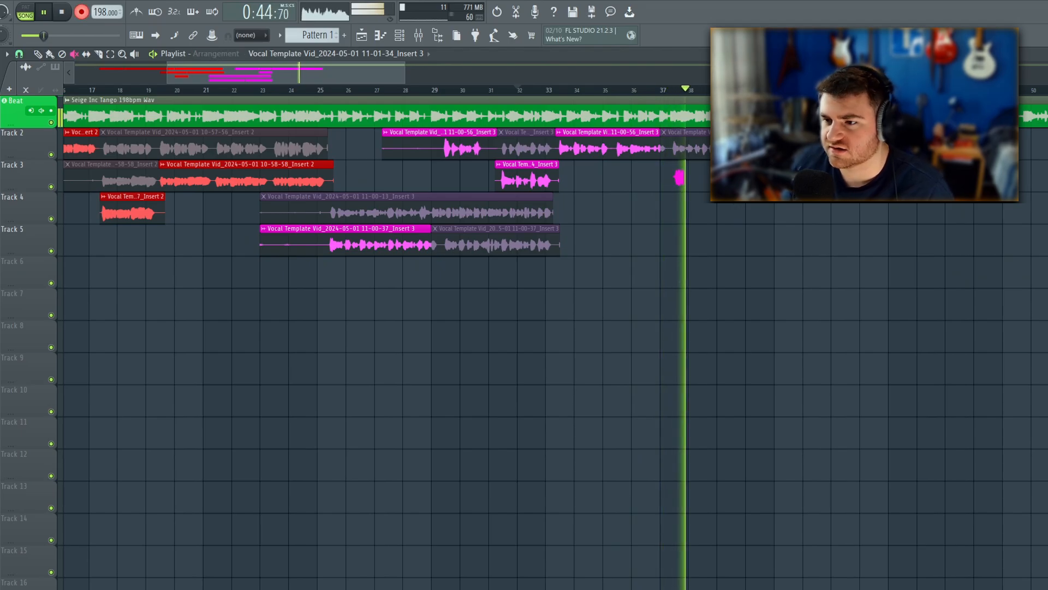
{"action": "left_click_drag", "start_coordinate": [866, 221], "coordinate": [548, 330]}
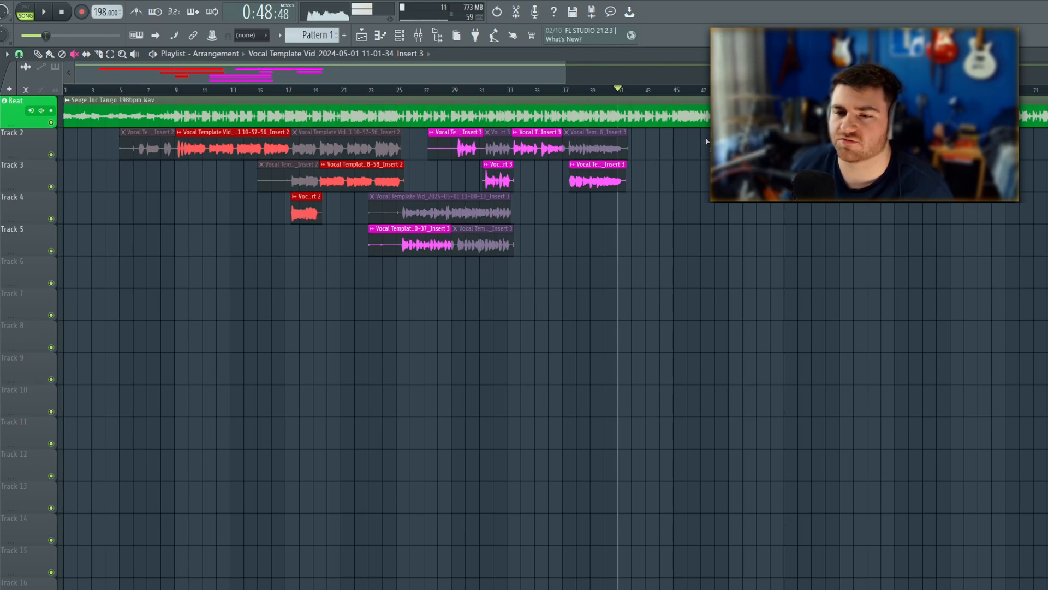
Arm Insert 4 for recording, load its Auto-Tune, Waves Tune Real-Time, EQ and Compression chain, and raise its Reverb send
{"action": "key", "text": "F9"}
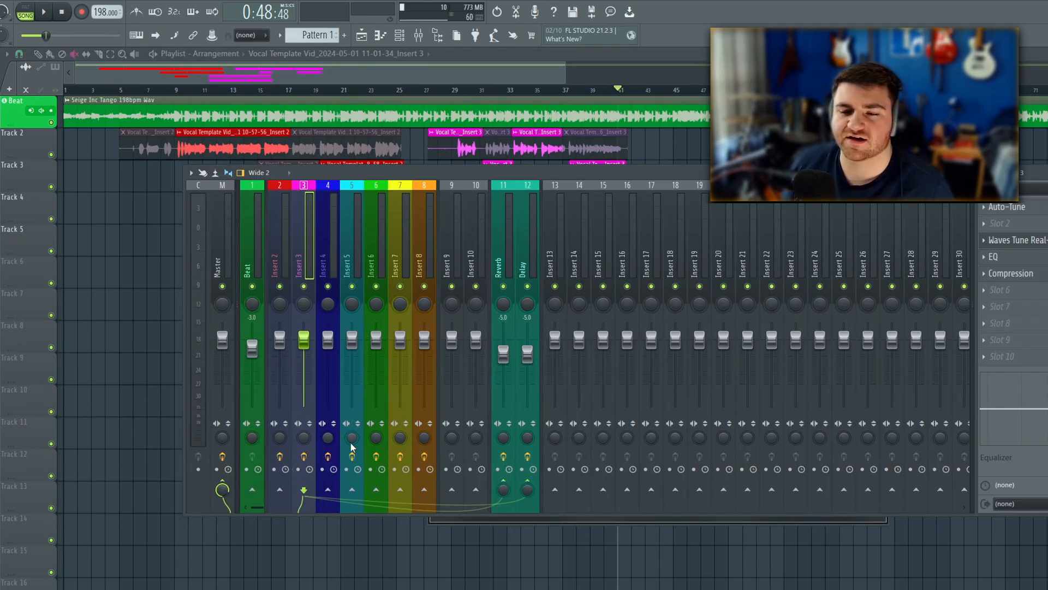
{"action": "left_click", "coordinate": [322, 471]}
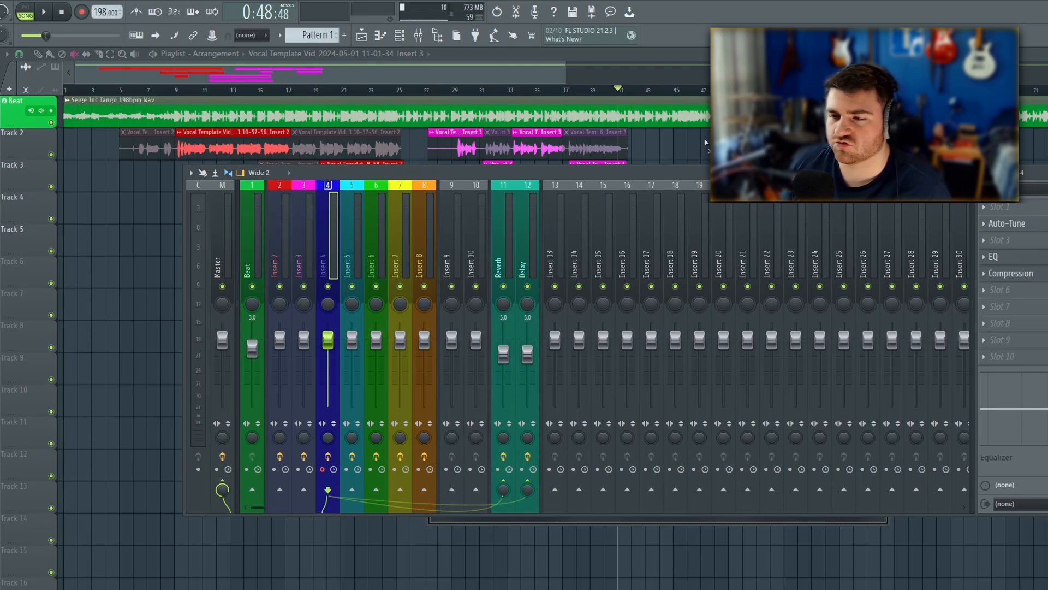
{"action": "left_click", "coordinate": [1042, 189]}
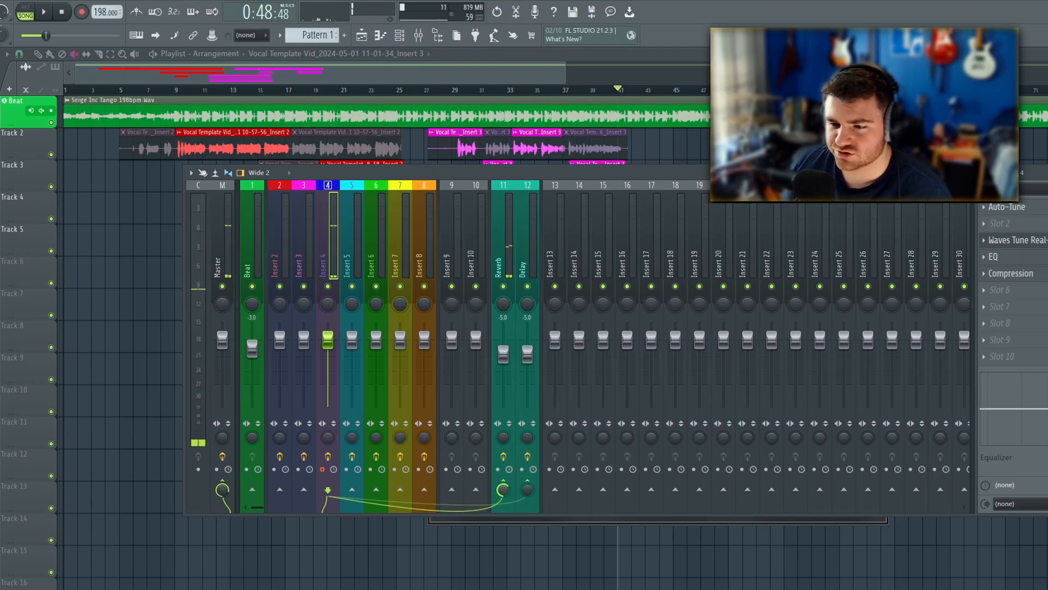
Examine the Fruity Parametric EQ 2 curve on the Reverb channel
{"action": "left_click", "coordinate": [508, 256]}
{"action": "left_click", "coordinate": [1039, 306]}
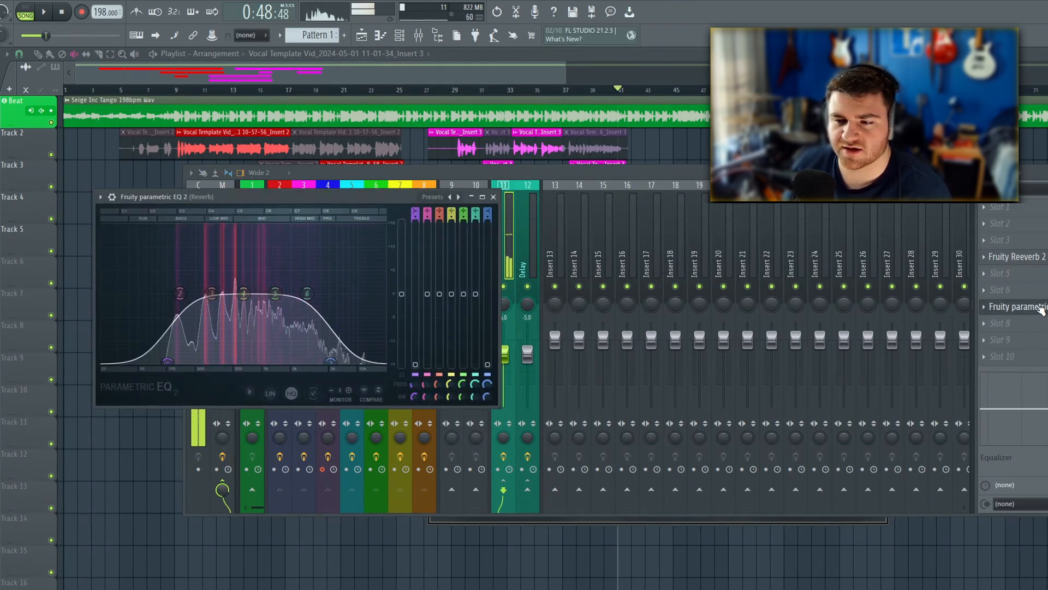
Record a new vocal take through Insert 4 onto Track 4 from about bar 41 to bar 49
{"action": "key", "text": "space"}
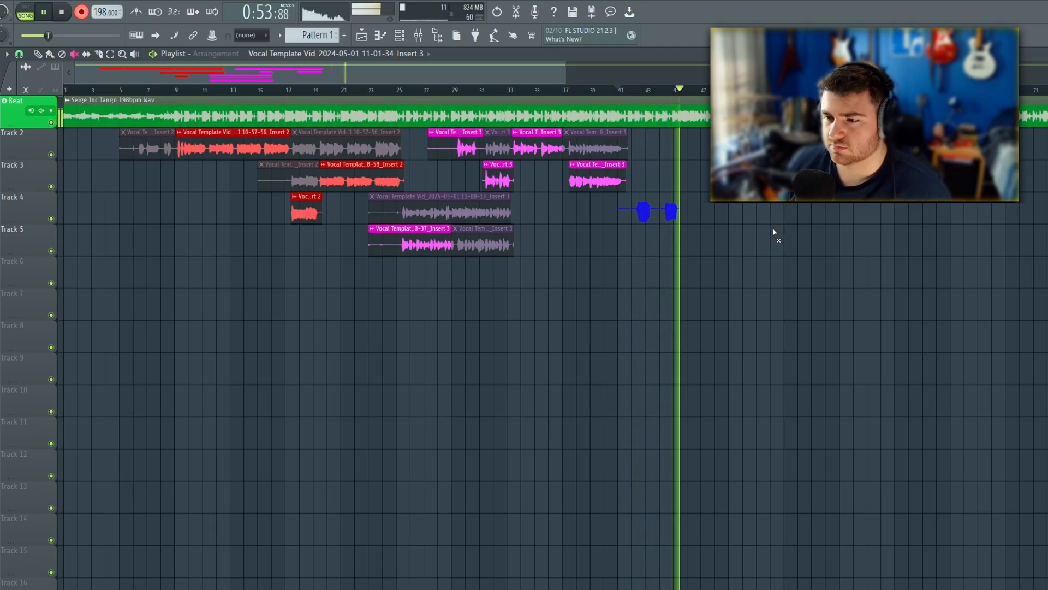
{"action": "left_click_drag", "start_coordinate": [569, 297], "coordinate": [467, 314]}
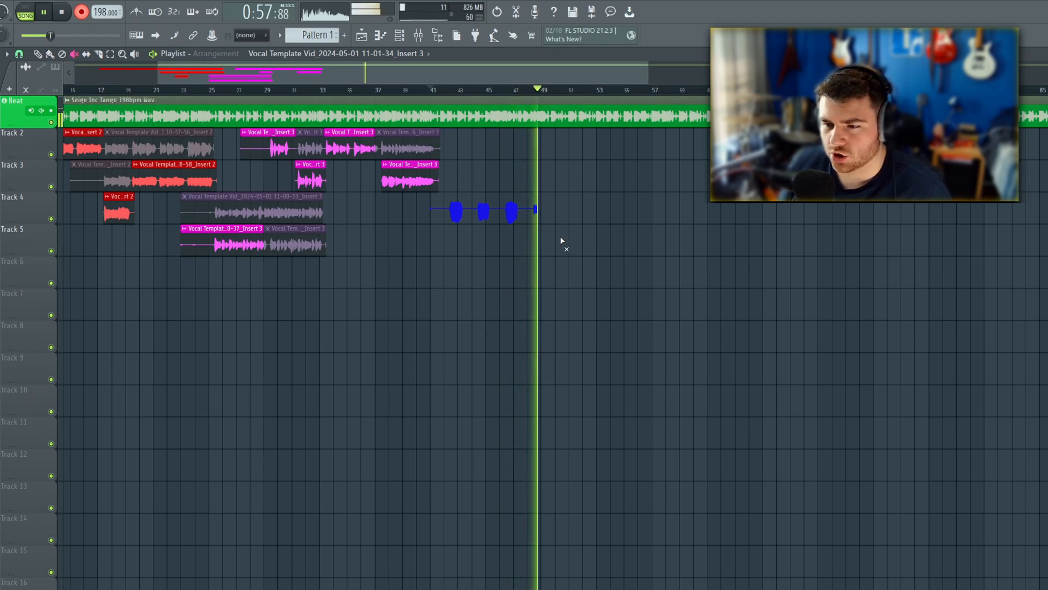
{"action": "key", "text": "space"}
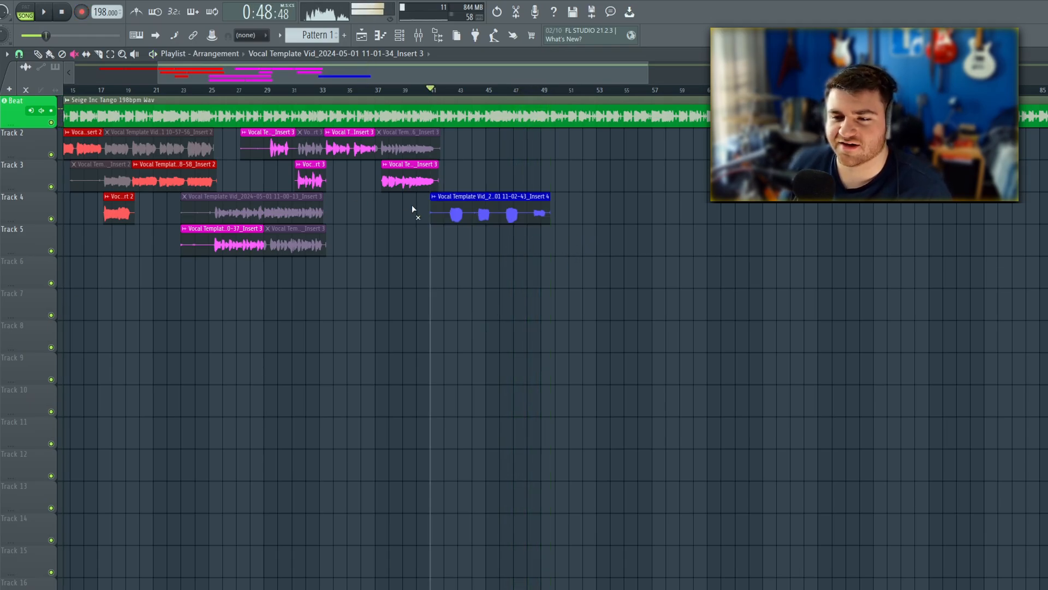
Play back the Insert 4 take on Track 4, slice it just before bar 48 and mute its ending
{"action": "scroll", "coordinate": [414, 209], "scroll_direction": "up", "scroll_amount": 3}
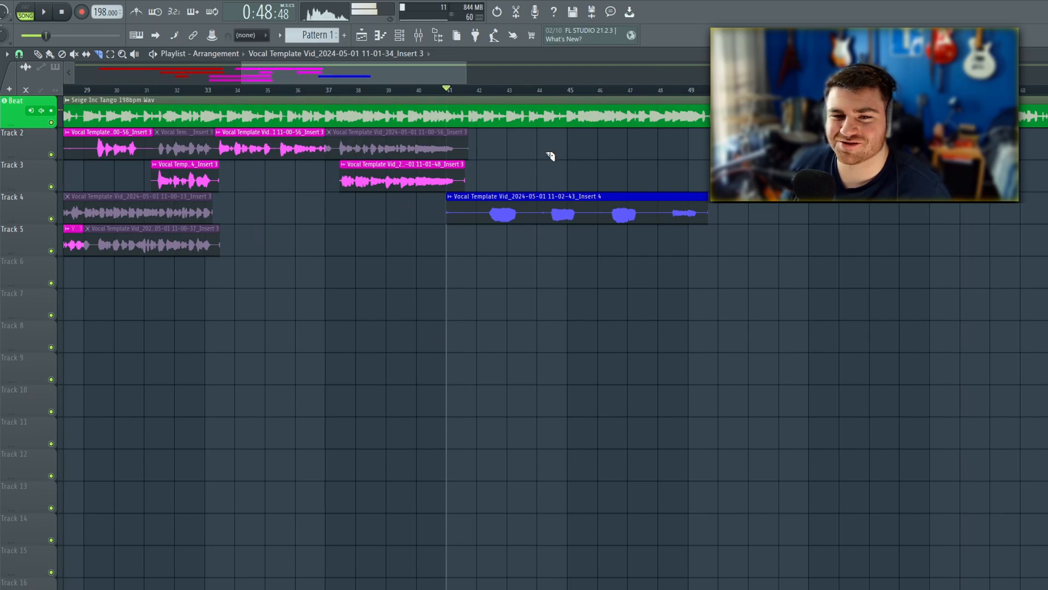
{"action": "key", "text": "space"}
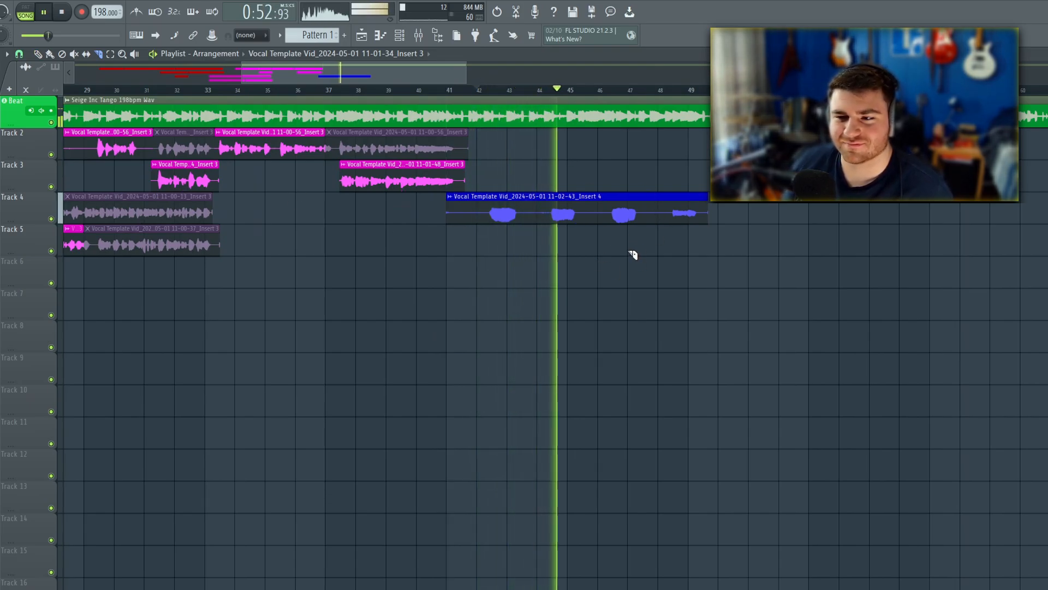
{"action": "left_click", "coordinate": [660, 213]}
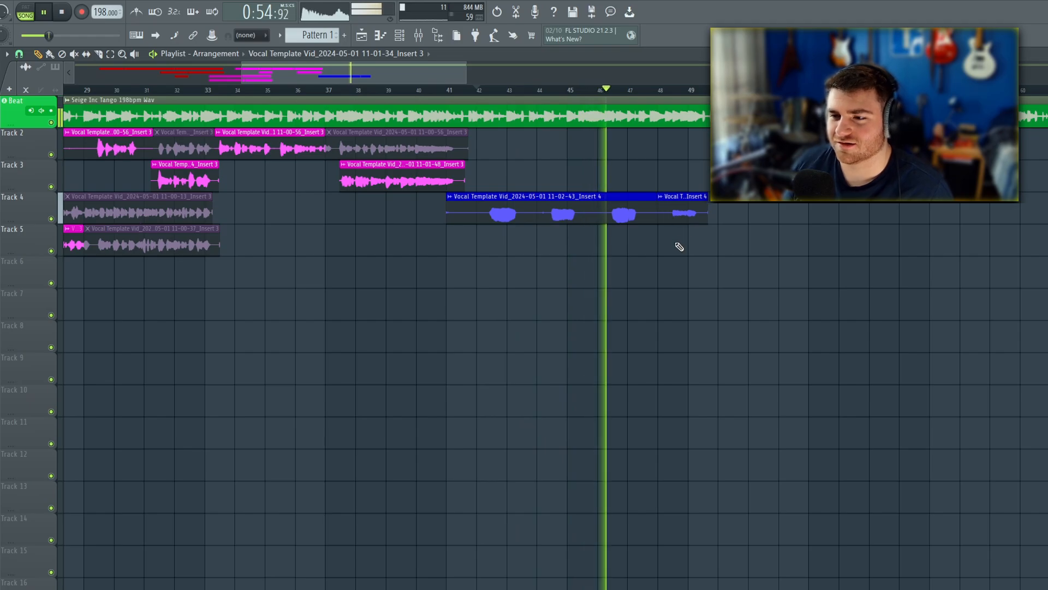
{"action": "key", "text": "t"}
{"action": "left_click", "coordinate": [686, 210]}
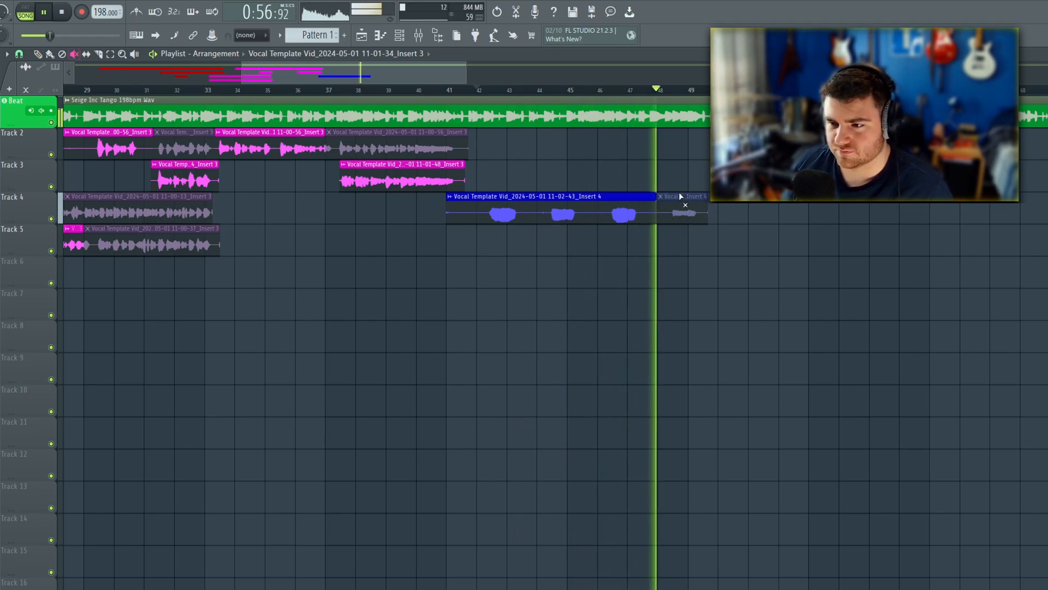
{"action": "key", "text": "space"}
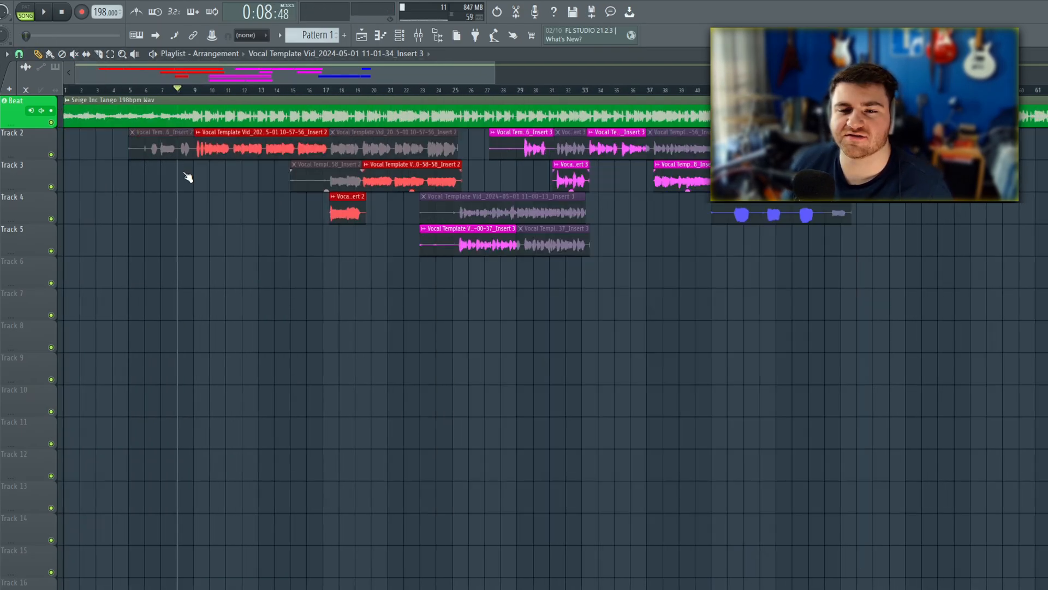
Duplicate the unmuted red Insert 2 clips from the section starting at bar 9 to bar 49, one track lower on Tracks 3 to 5
{"action": "left_click", "coordinate": [226, 191]}
{"action": "left_click_drag", "start_coordinate": [227, 191], "coordinate": [858, 294]}
{"action": "scroll", "coordinate": [656, 74], "scroll_direction": "down", "scroll_amount": 2}
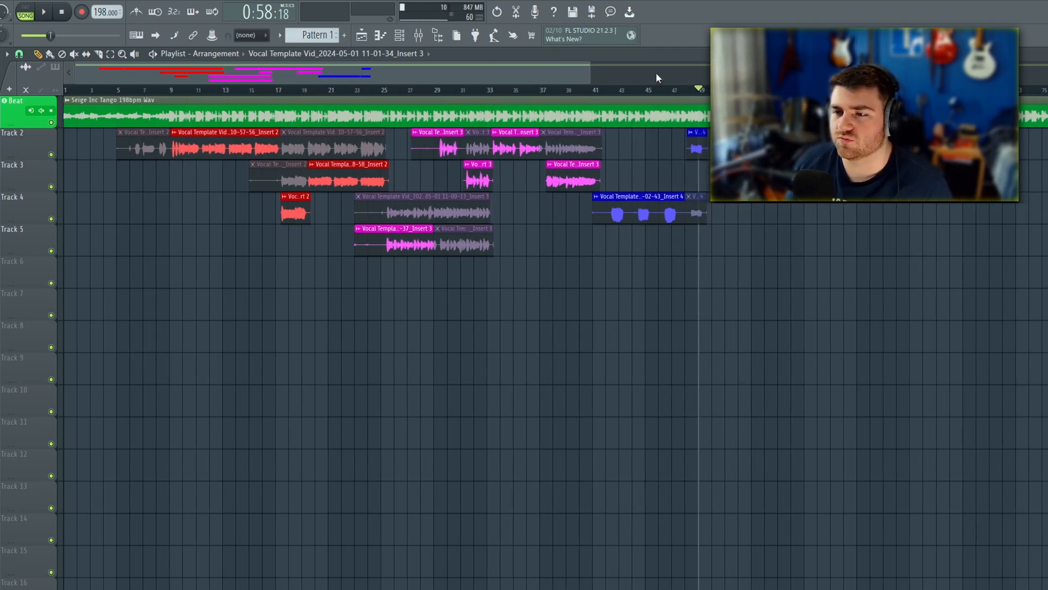
{"action": "left_click_drag", "start_coordinate": [343, 210], "coordinate": [321, 188]}
{"action": "left_click_drag", "start_coordinate": [217, 152], "coordinate": [744, 184]}
{"action": "left_click", "coordinate": [743, 257], "text": "ctrl"}
{"action": "scroll", "coordinate": [743, 258], "scroll_direction": "down", "scroll_amount": 1}
{"action": "scroll", "coordinate": [609, 149], "scroll_direction": "down", "scroll_amount": 2}
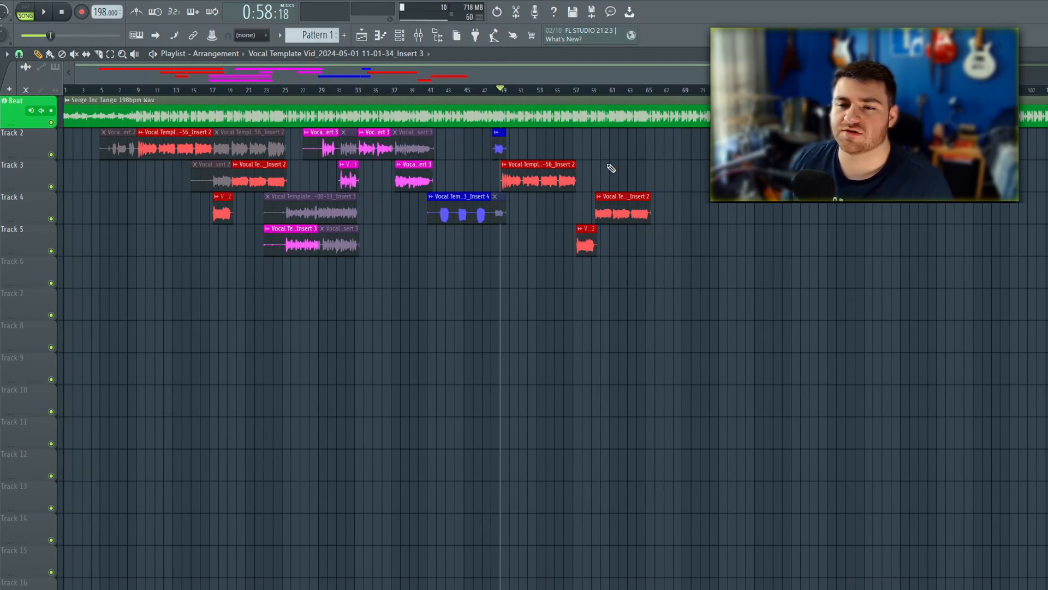
Open the mixer and examine the effect slots of the Delay channel
{"action": "key", "text": "t"}
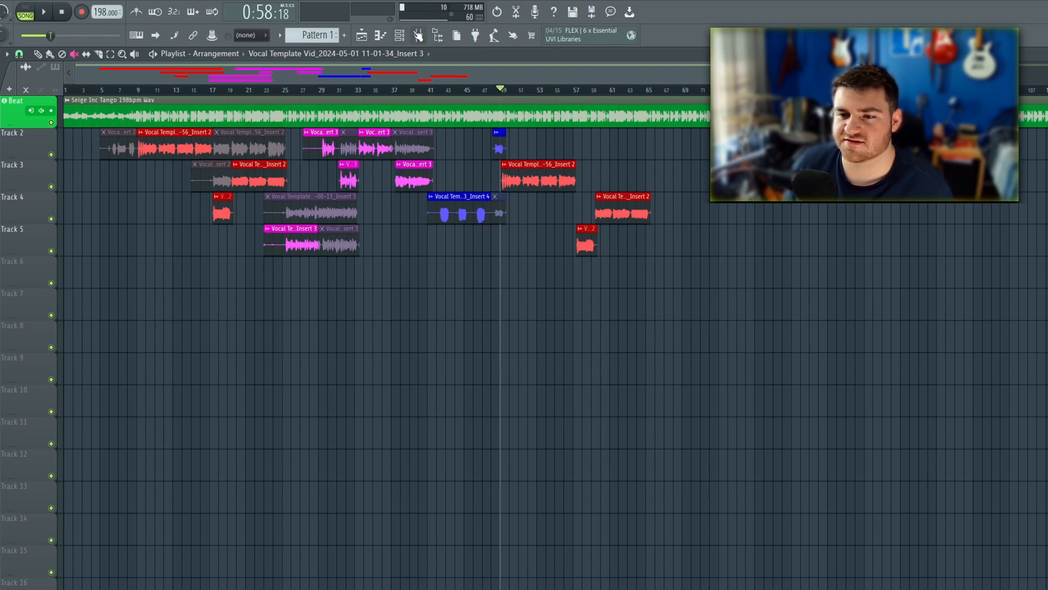
{"action": "left_click", "coordinate": [418, 35]}
{"action": "mouse_move", "coordinate": [252, 204]}
{"action": "left_mouse_down"}
{"action": "mouse_move", "coordinate": [358, 220]}
{"action": "mouse_move", "coordinate": [251, 218]}
{"action": "left_mouse_up"}
{"action": "left_click", "coordinate": [467, 244]}
{"action": "left_click_drag", "start_coordinate": [467, 243], "coordinate": [487, 238]}
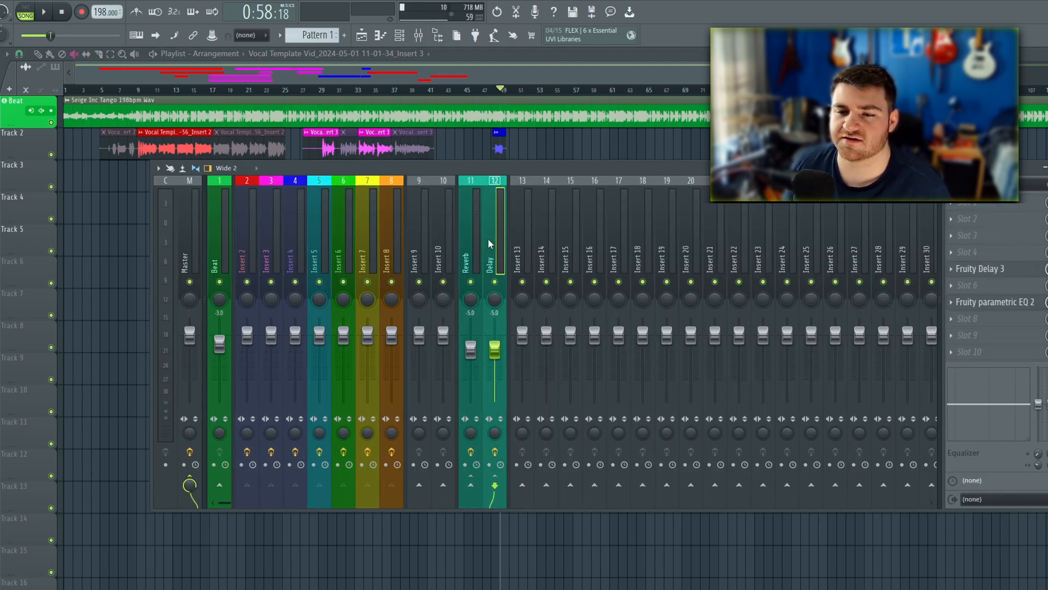